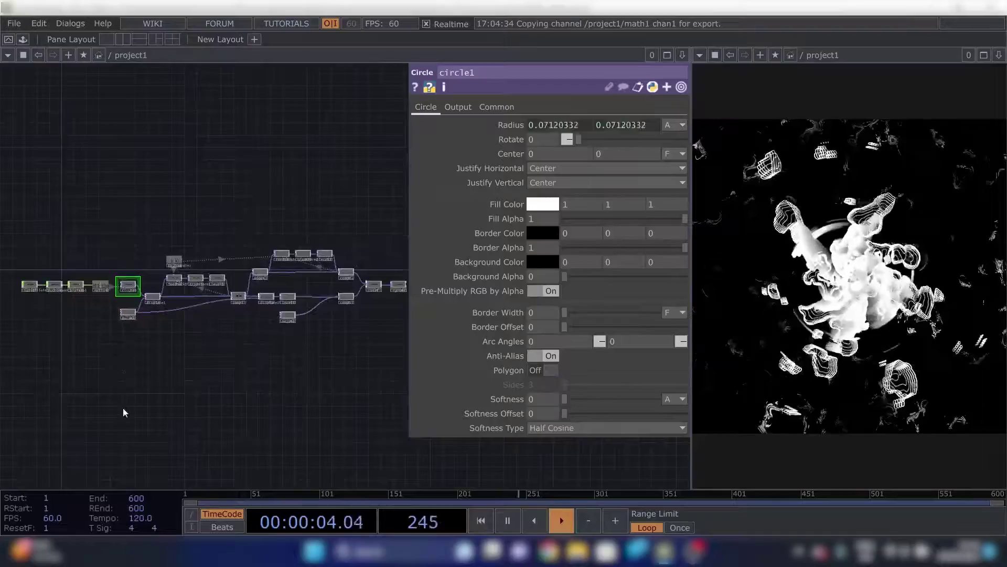
# Examine the finished operator network, from the audio analysis chain through the circle to the final output operators
pyautogui.moveTo(23, 293); pyautogui.dragTo(104, 296)
pyautogui.scroll(5, 111, 287)
pyautogui.moveTo(181, 358); pyautogui.dragTo(132, 340)
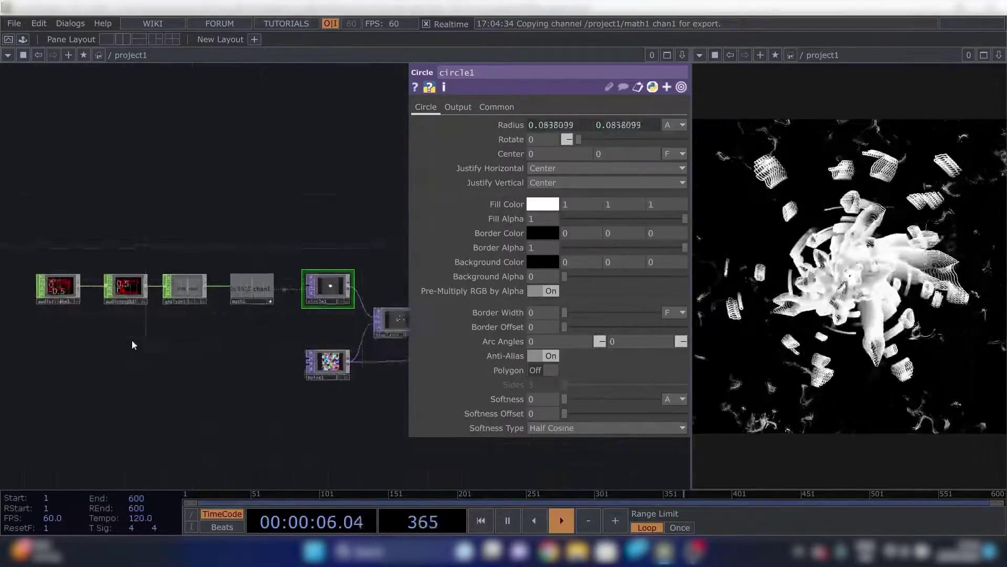
pyautogui.scroll(-8, 132, 345)
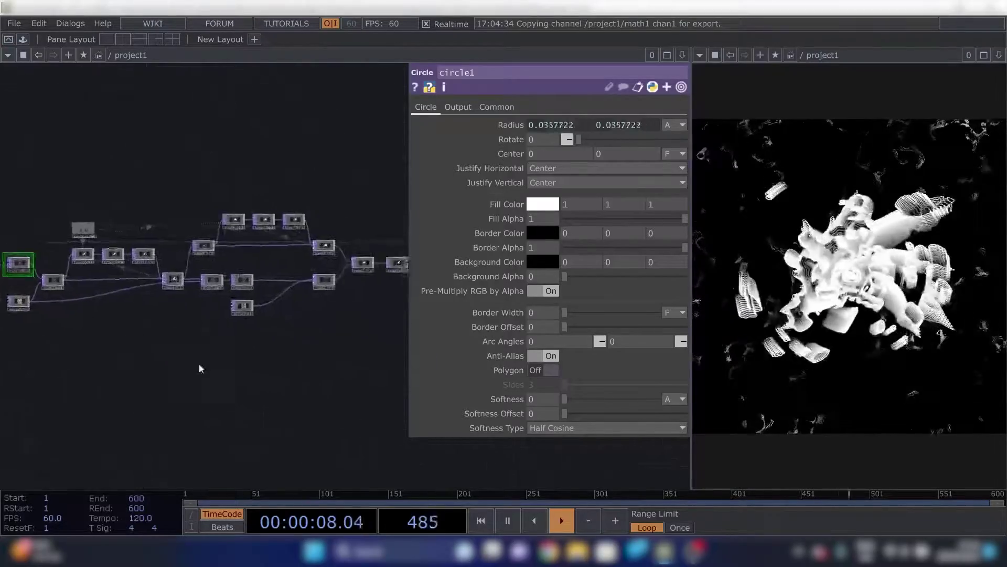
pyautogui.moveTo(381, 364); pyautogui.dragTo(252, 362)
pyautogui.moveTo(10, 373); pyautogui.dragTo(218, 373)
pyautogui.moveTo(60, 348); pyautogui.dragTo(249, 393)
pyautogui.scroll(6, 54, 272)
pyautogui.scroll(-8, 203, 353)
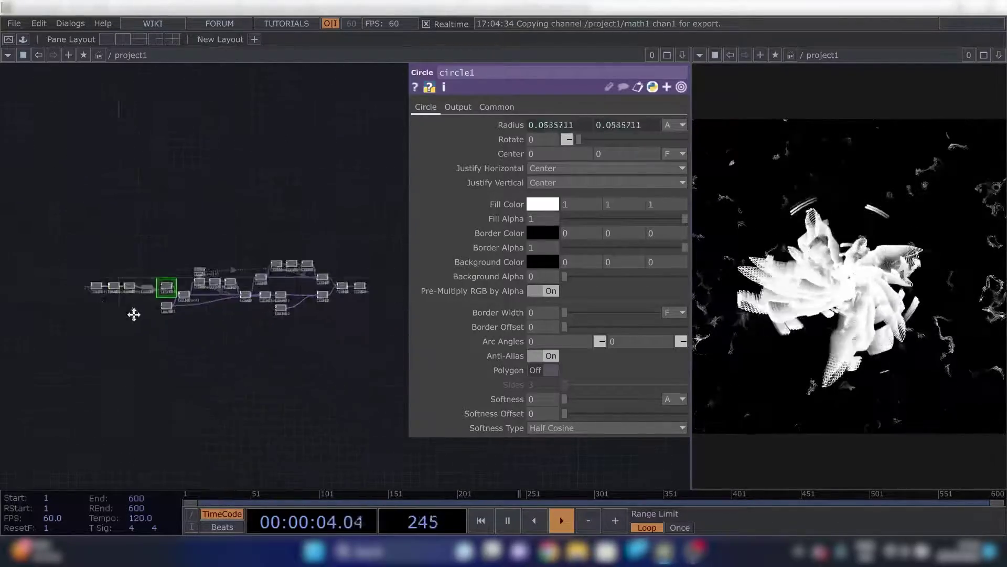
pyautogui.moveTo(134, 314); pyautogui.dragTo(106, 295)
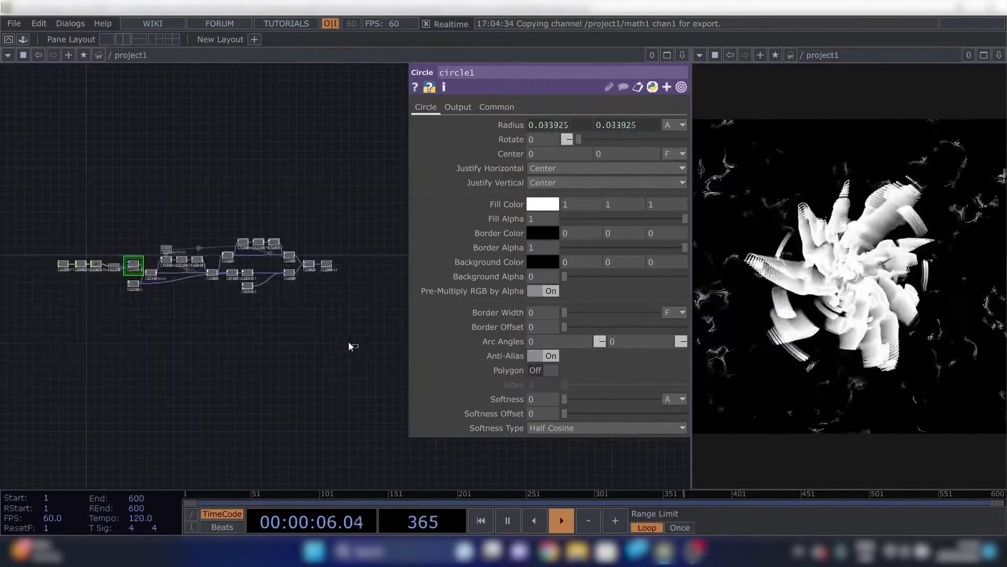
pyautogui.moveTo(332, 339); pyautogui.dragTo(59, 190, button='right')
pyautogui.click(153, 372)
pyautogui.moveTo(120, 347)
pyautogui.mouseDown()
pyautogui.moveTo(130, 373)
pyautogui.moveTo(147, 378)
pyautogui.moveTo(120, 360)
pyautogui.mouseUp()
pyautogui.moveTo(217, 367); pyautogui.dragTo(196, 379)
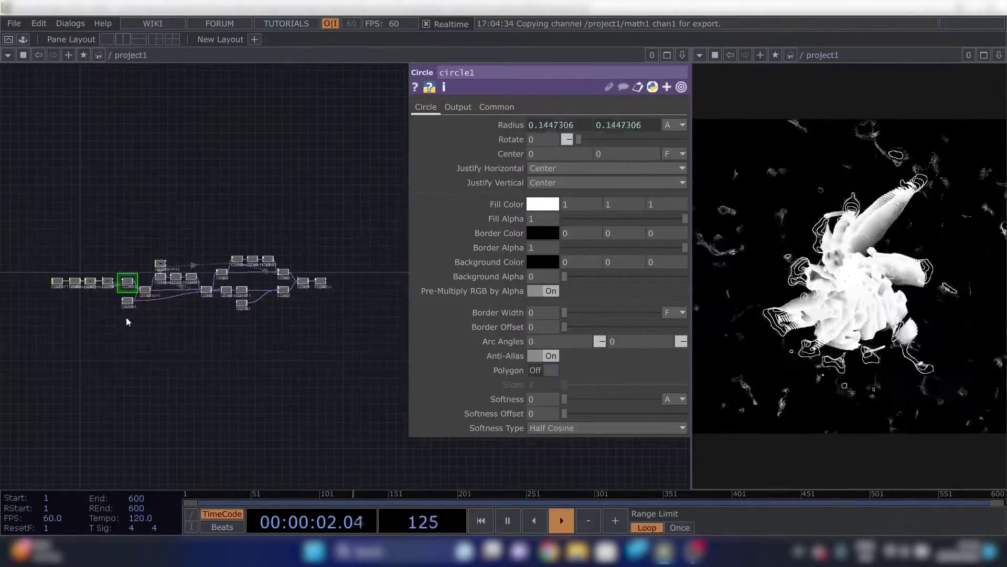
pyautogui.moveTo(92, 336); pyautogui.dragTo(138, 366)
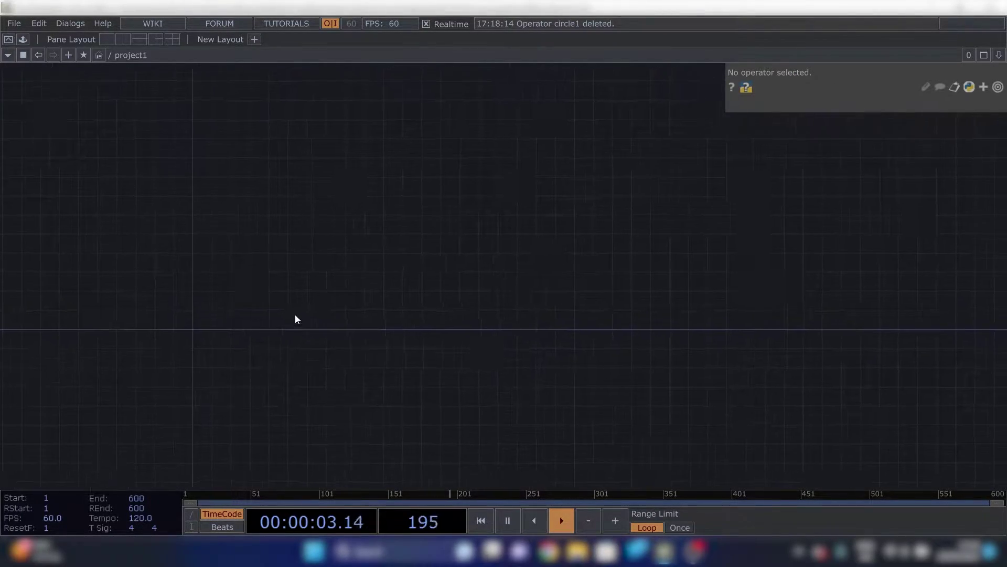
# Add an Audio File In CHOP to the empty project network
pyautogui.doubleClick(393, 292)
pyautogui.click(244, 128)
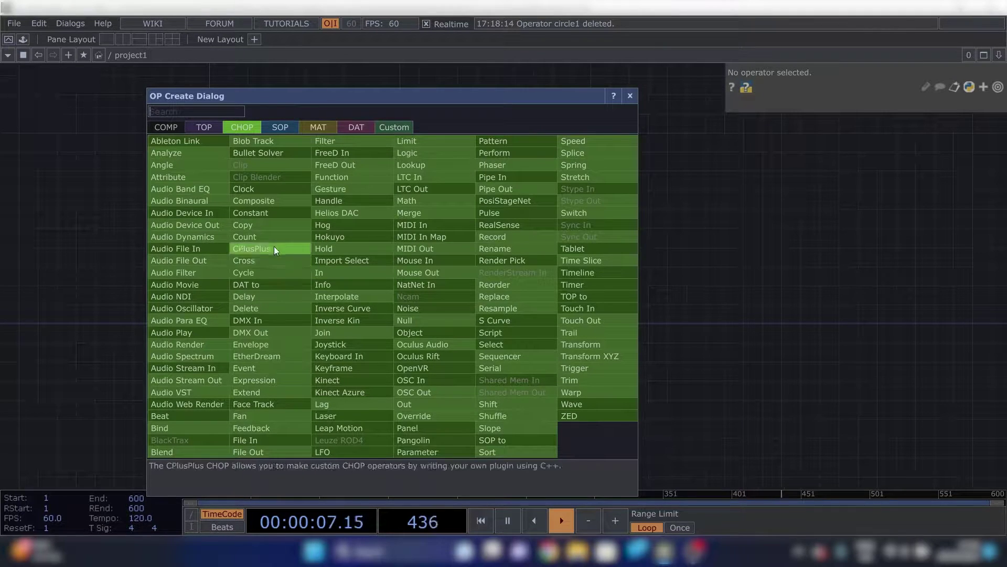
pyautogui.press('Tab')
pyautogui.press('Tab')
pyautogui.press('Tab')
pyautogui.press('Tab')
pyautogui.press('Tab')
pyautogui.press('Tab')
pyautogui.press('Tab')
pyautogui.click(216, 248)
pyautogui.click(346, 307)
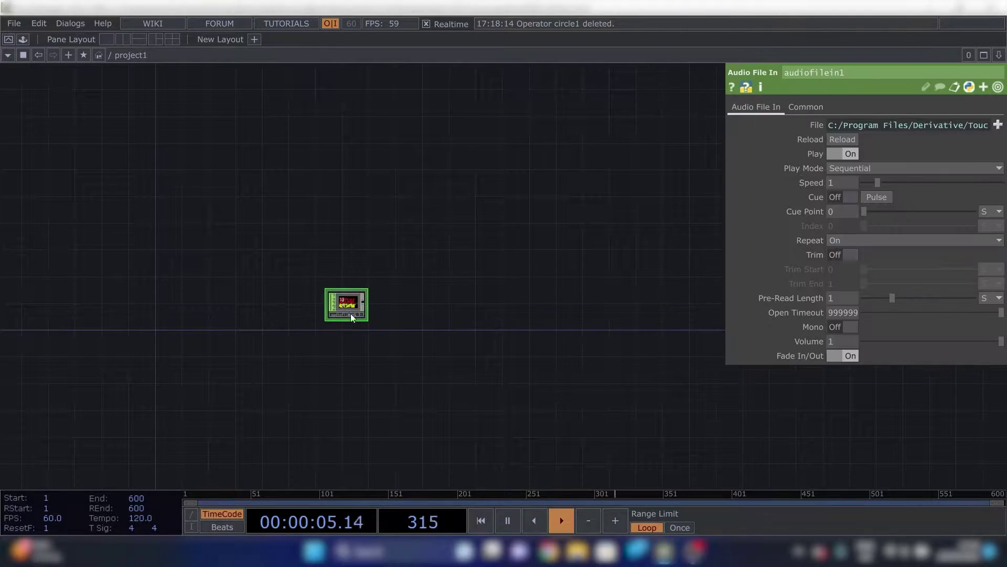
# Try an Audio Device Out CHOP fed by the Audio File In CHOP, and delete it again
pyautogui.moveTo(542, 263); pyautogui.dragTo(491, 308)
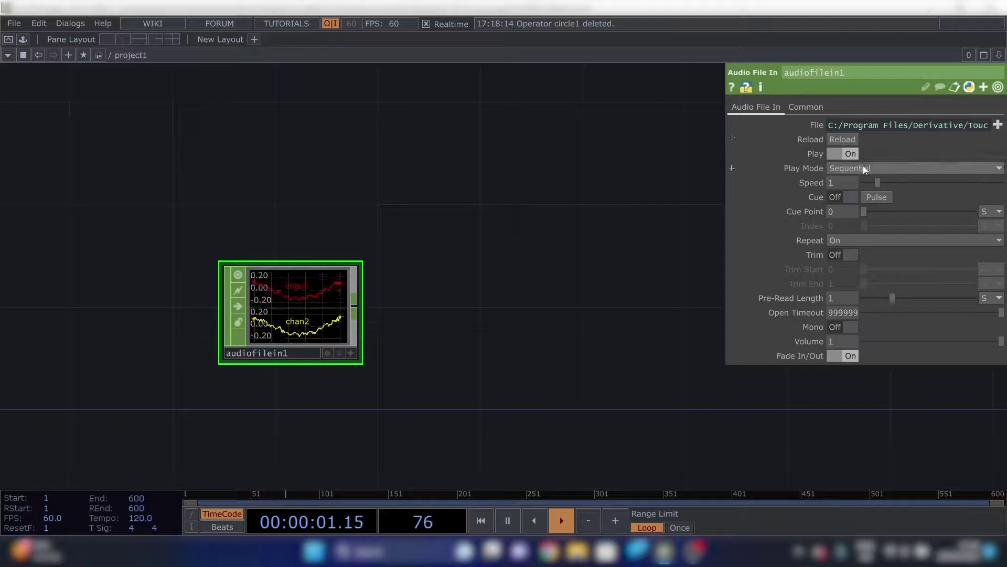
pyautogui.moveTo(585, 292); pyautogui.dragTo(475, 331)
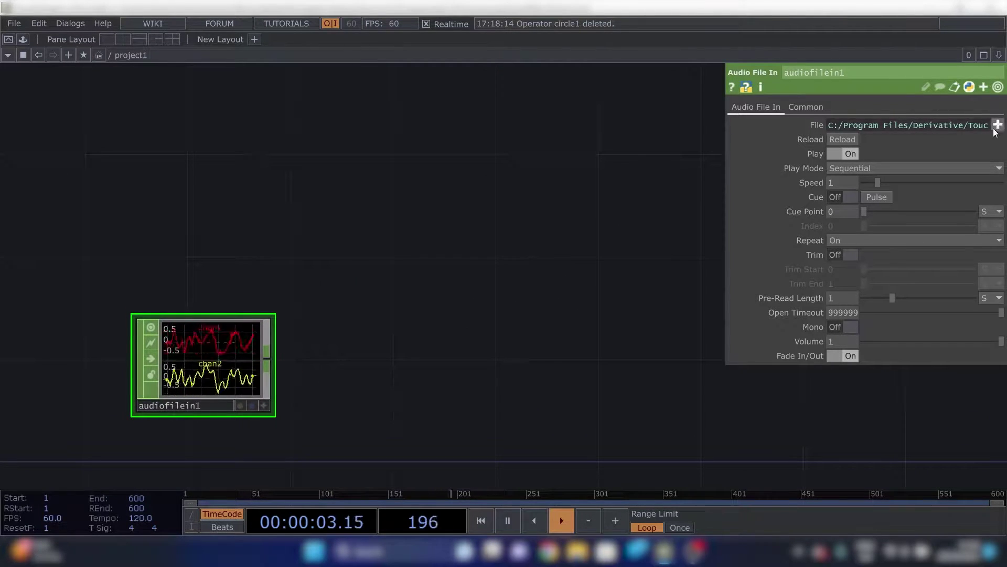
pyautogui.press('Tab')
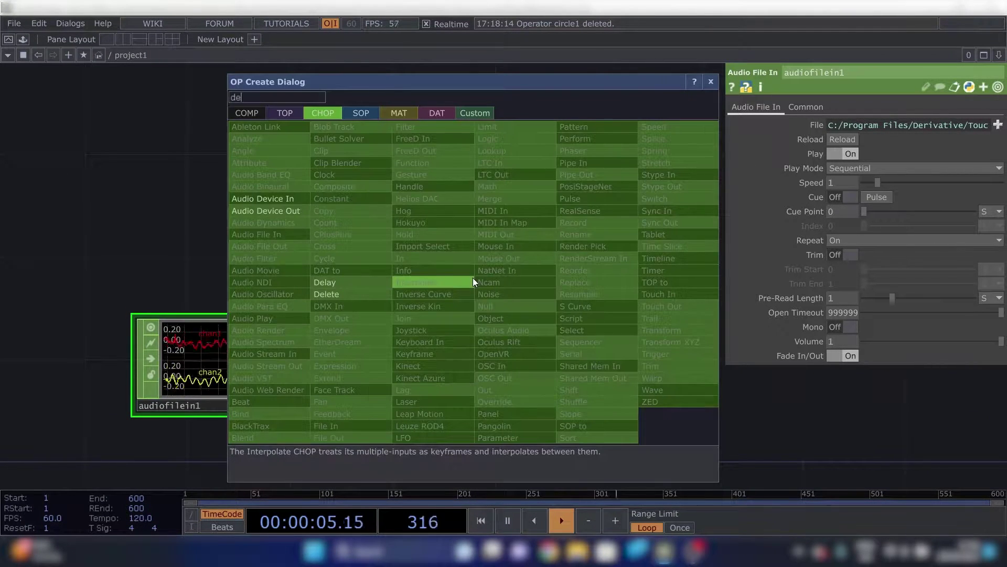
pyautogui.click(288, 200)
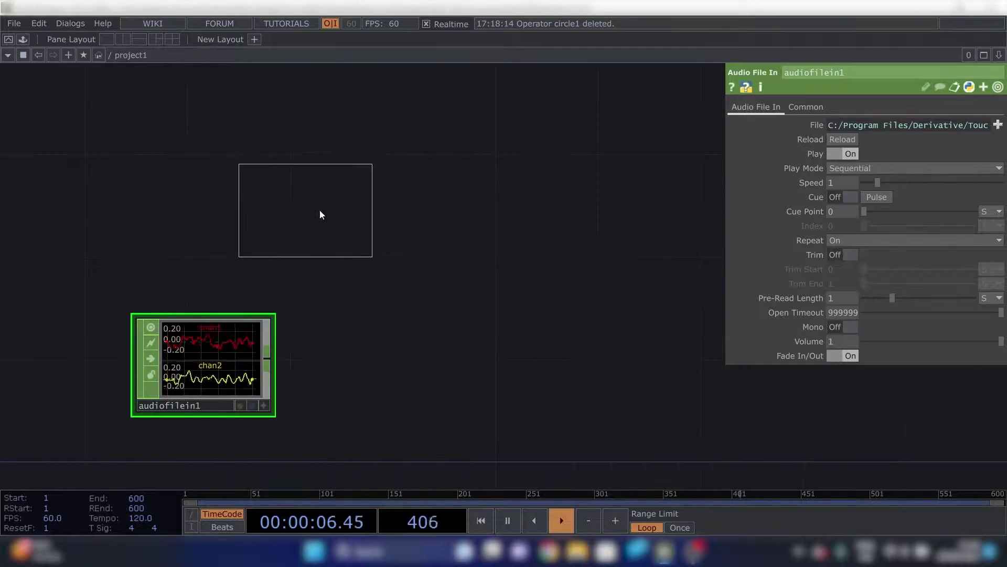
pyautogui.click(487, 214)
pyautogui.click(915, 139)
pyautogui.click(892, 153)
pyautogui.click(892, 155)
pyautogui.click(887, 155)
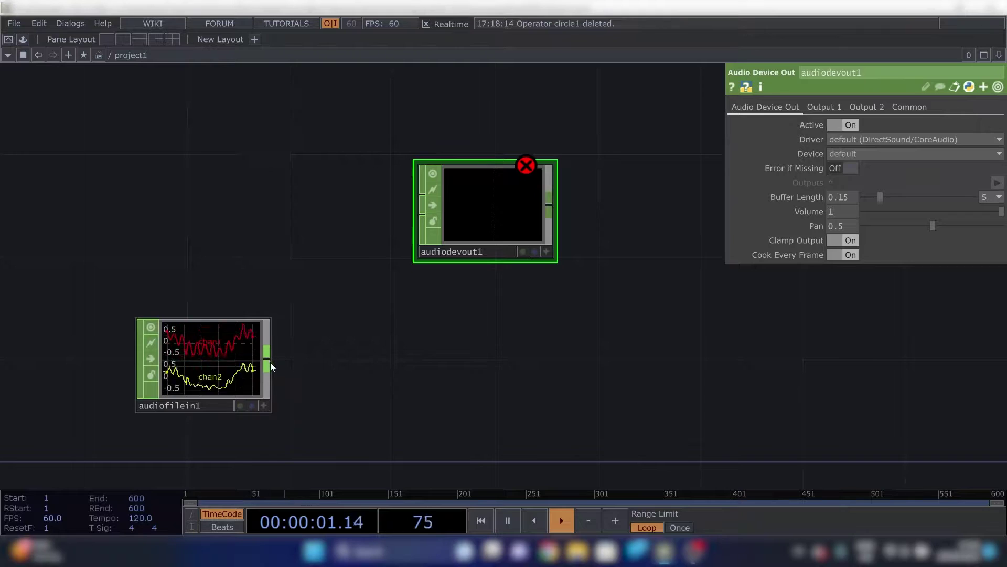
pyautogui.moveTo(269, 360); pyautogui.dragTo(436, 244)
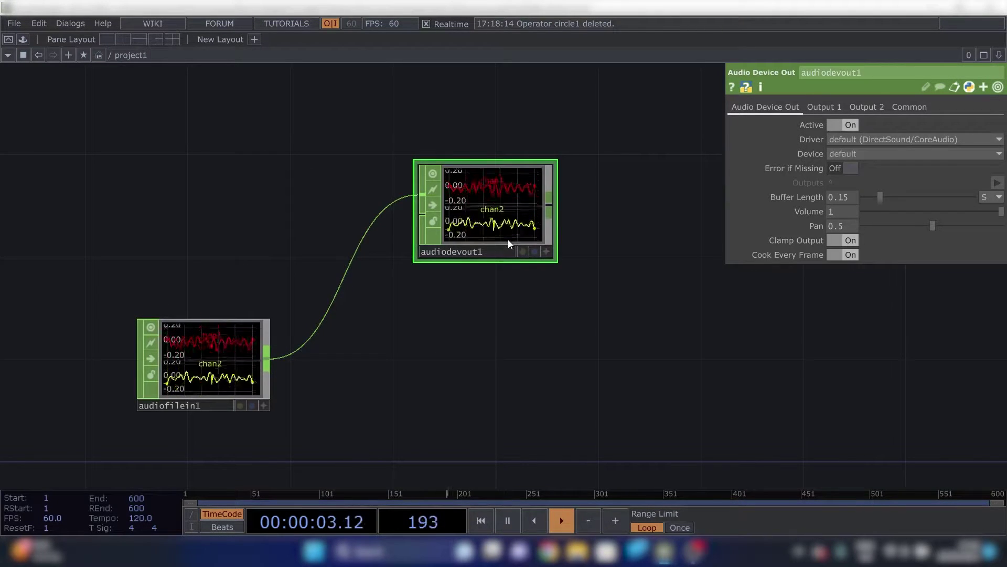
pyautogui.press('Delete')
# Switch on Mono for the Audio File In CHOP
pyautogui.moveTo(394, 280); pyautogui.dragTo(283, 223)
pyautogui.scroll(-3, 269, 295)
pyautogui.moveTo(237, 289); pyautogui.dragTo(216, 309)
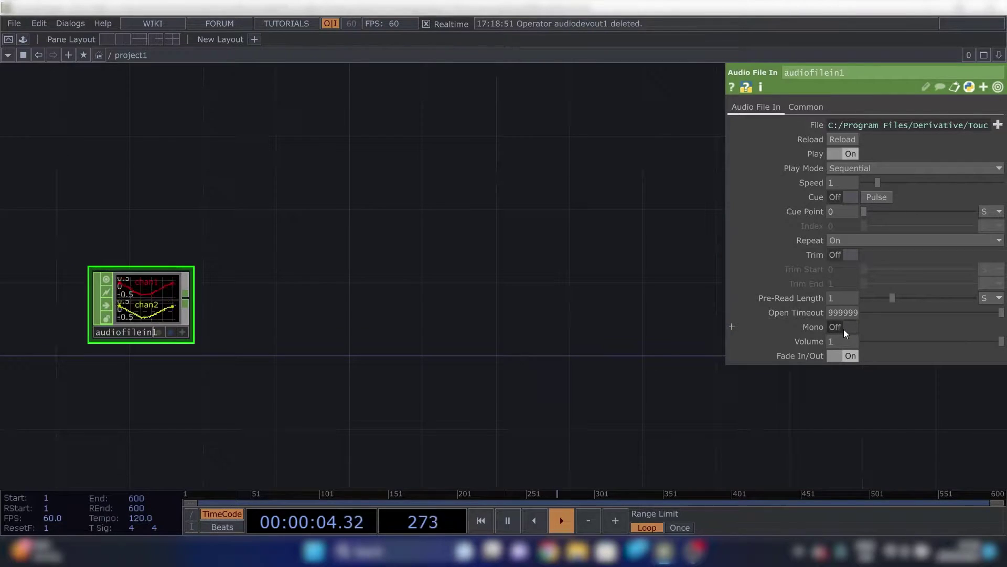
pyautogui.click(843, 327)
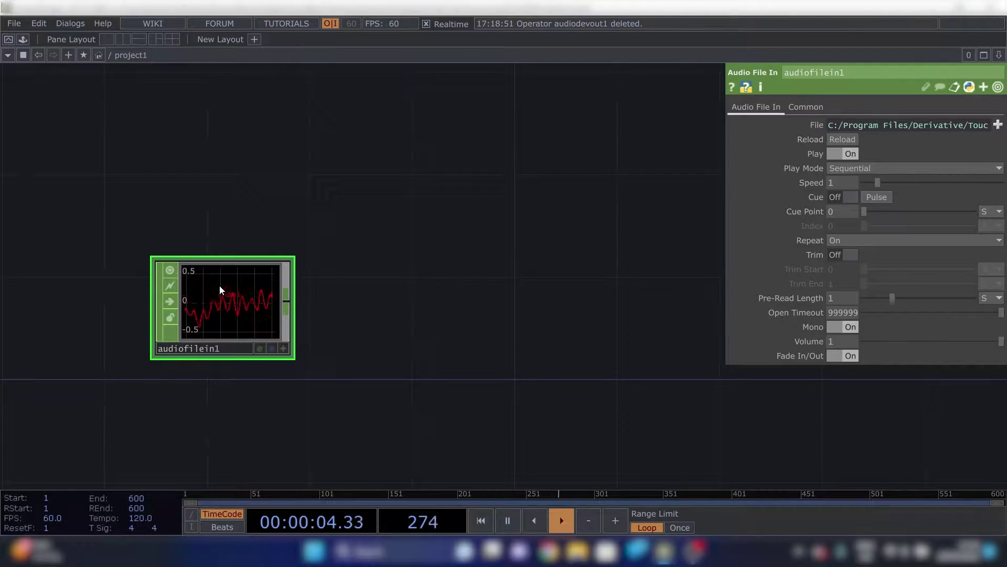
# Add an Audio Spectrum CHOP beside the Audio File In CHOP and wire the audio file's output into it
pyautogui.moveTo(443, 328); pyautogui.dragTo(340, 310)
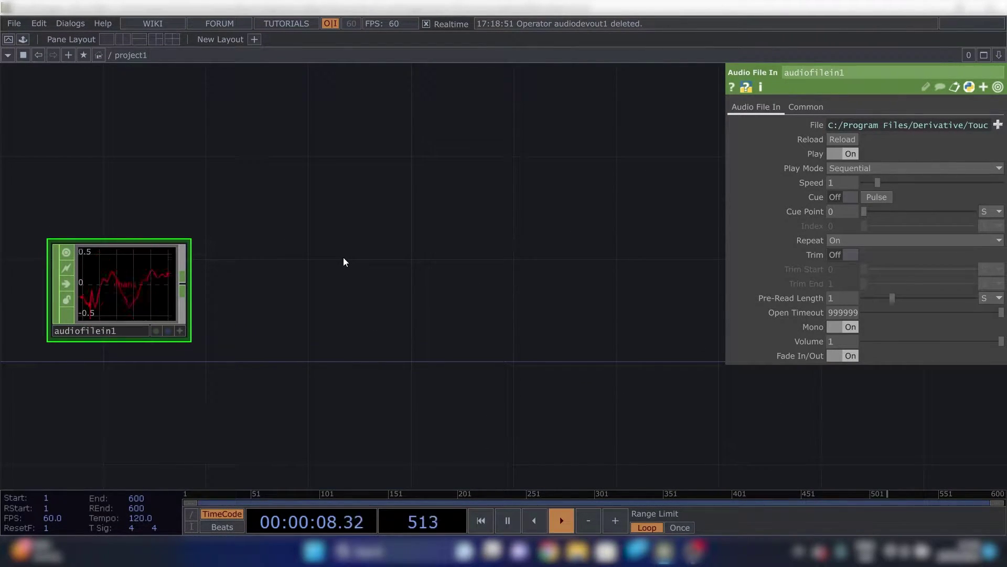
pyautogui.moveTo(339, 323); pyautogui.dragTo(384, 334)
pyautogui.press('Tab')
pyautogui.write('sped')
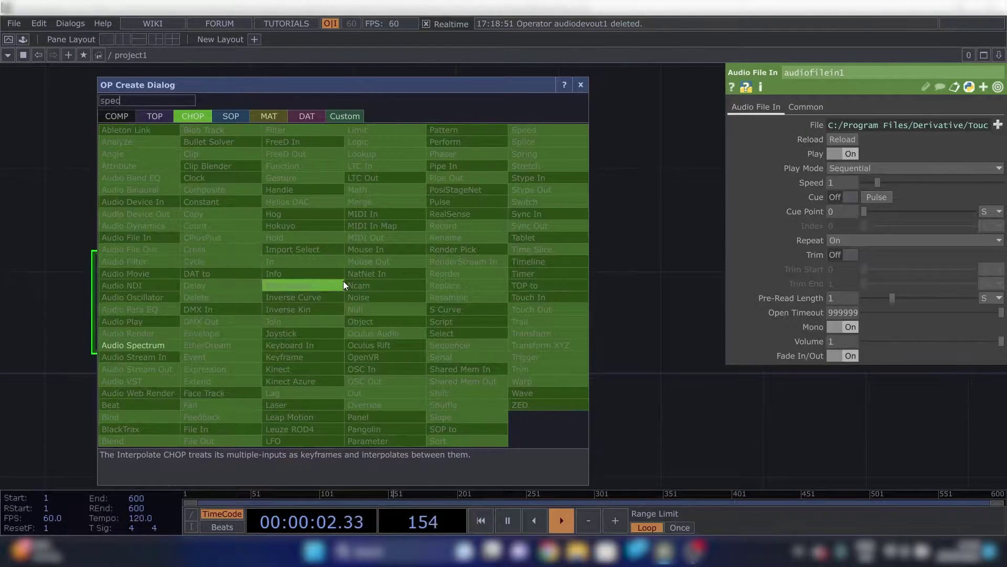
pyautogui.click(114, 347)
pyautogui.click(370, 300)
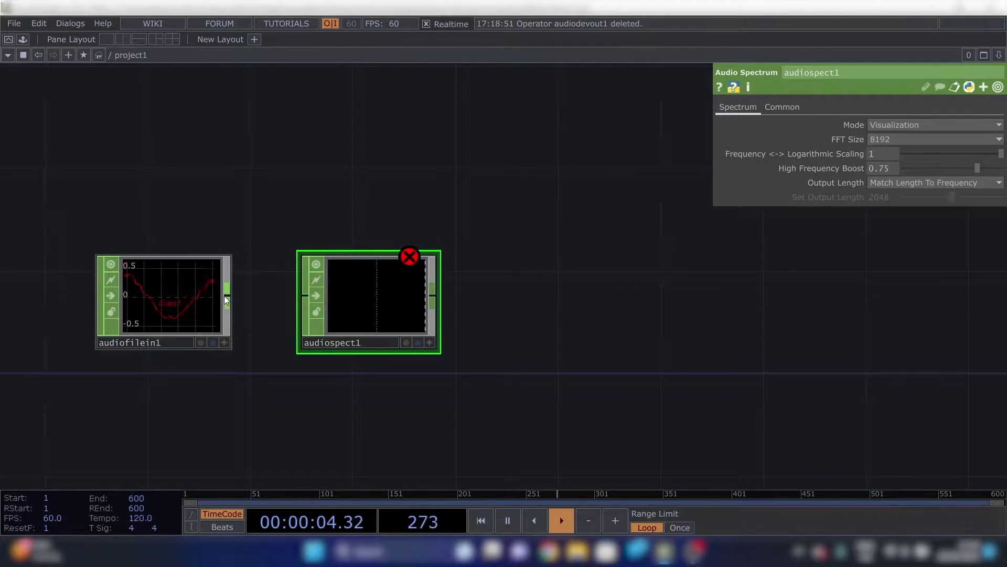
pyautogui.moveTo(226, 296); pyautogui.dragTo(304, 296)
# Add an Analyze CHOP after the Audio Spectrum CHOP, wire the spectrum into it, and keep its function at Average
pyautogui.moveTo(560, 289); pyautogui.dragTo(520, 293)
pyautogui.press('Tab')
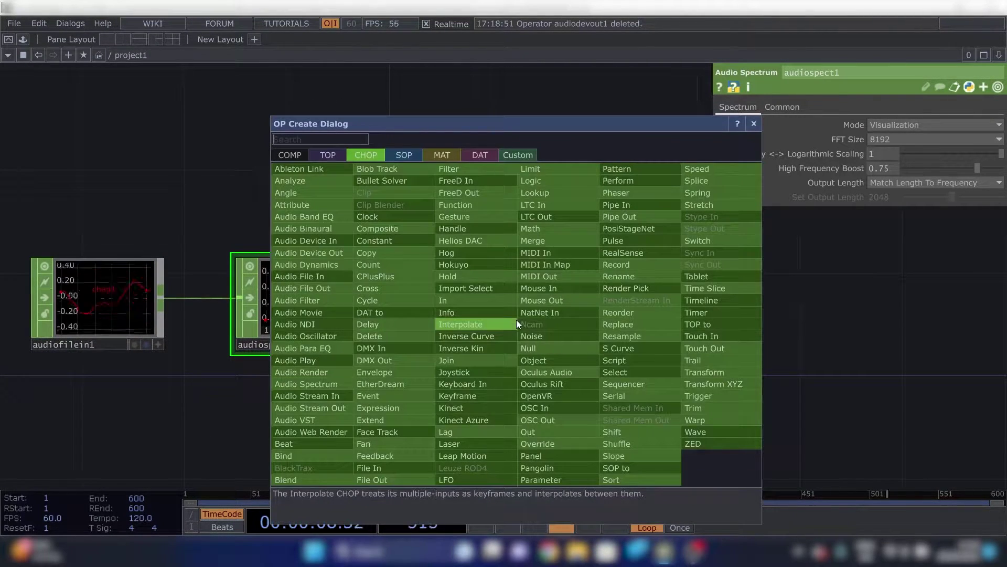
pyautogui.write('ana')
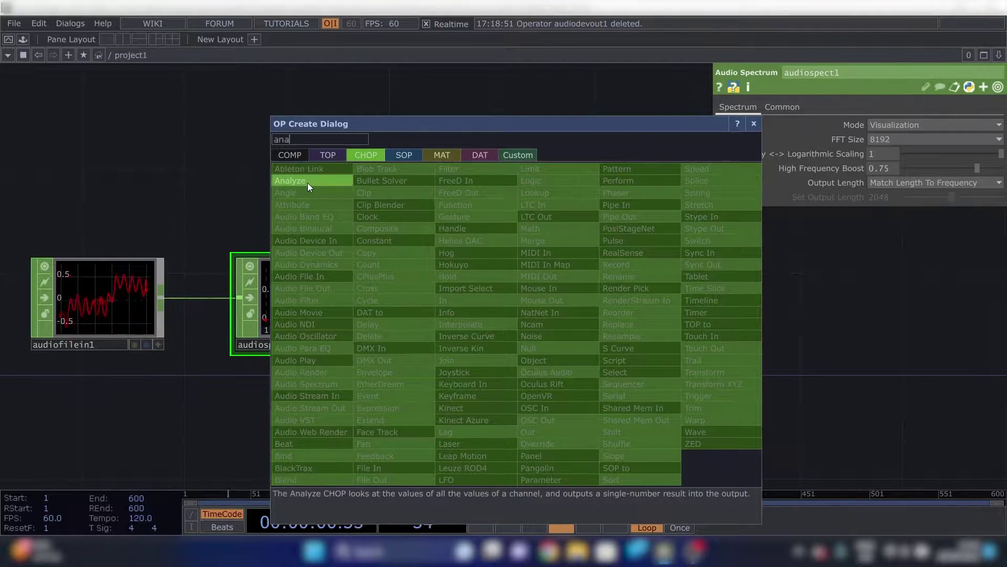
pyautogui.click(308, 182)
pyautogui.click(504, 301)
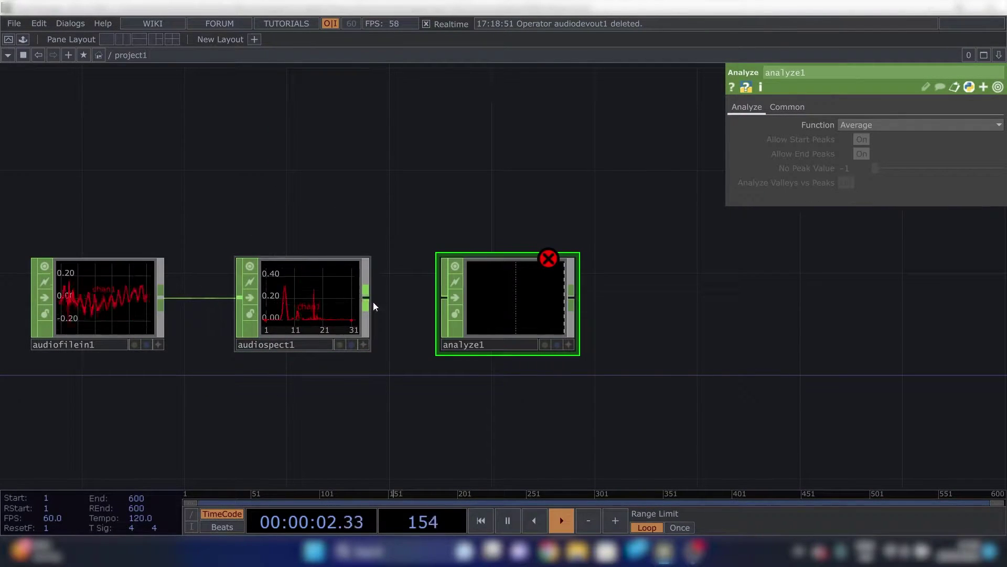
pyautogui.scroll(3, 334, 233)
pyautogui.moveTo(556, 229); pyautogui.dragTo(414, 178)
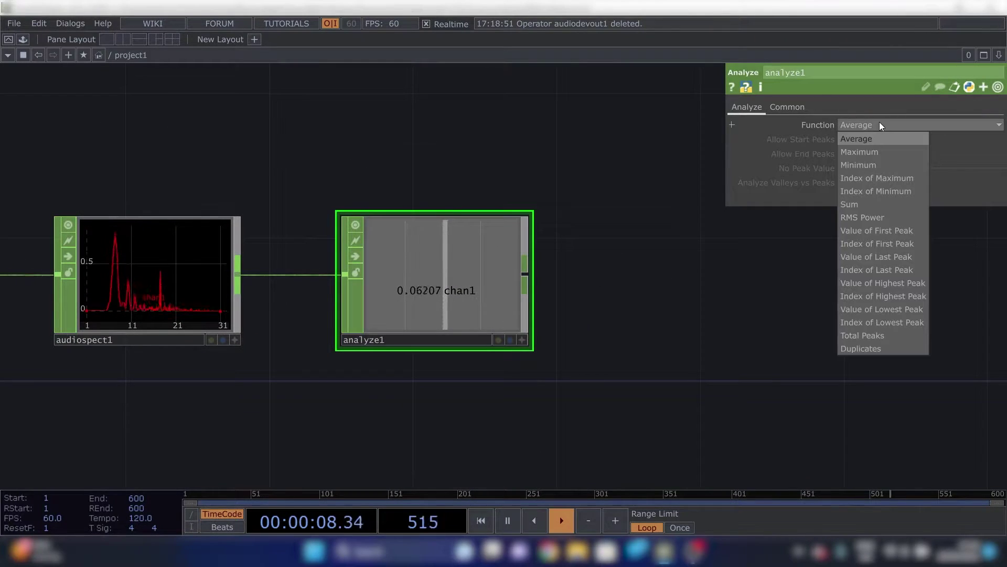
pyautogui.press('Escape')
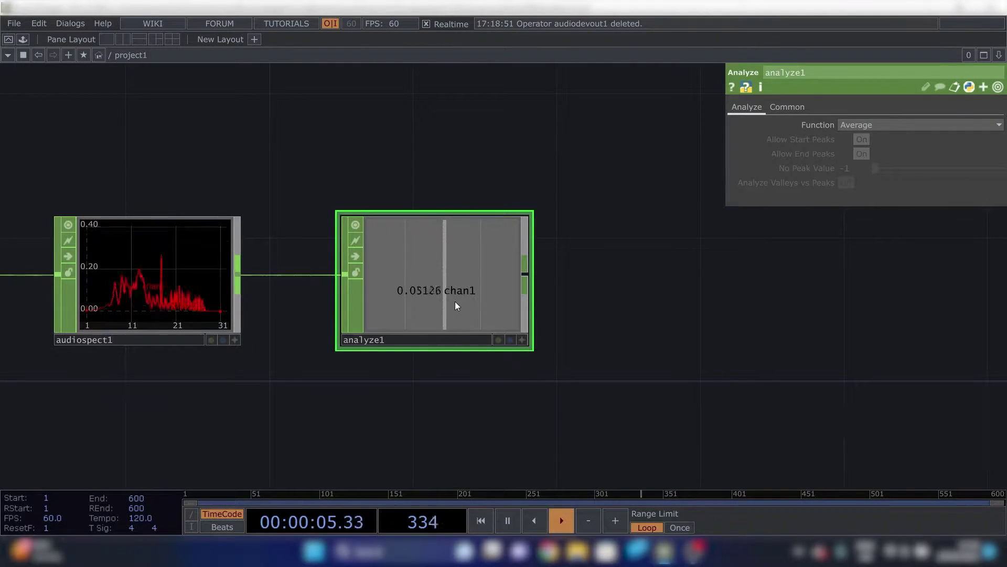
# Add a Circle TOP beyond the Analyze CHOP, leaving a gap between the two operators
pyautogui.moveTo(627, 315); pyautogui.dragTo(469, 314)
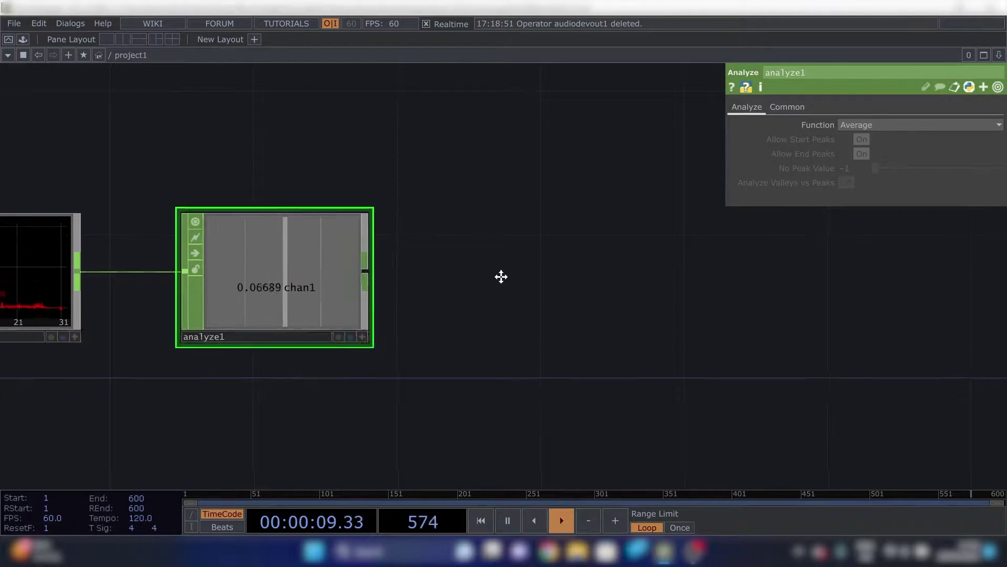
pyautogui.moveTo(499, 277); pyautogui.dragTo(450, 287)
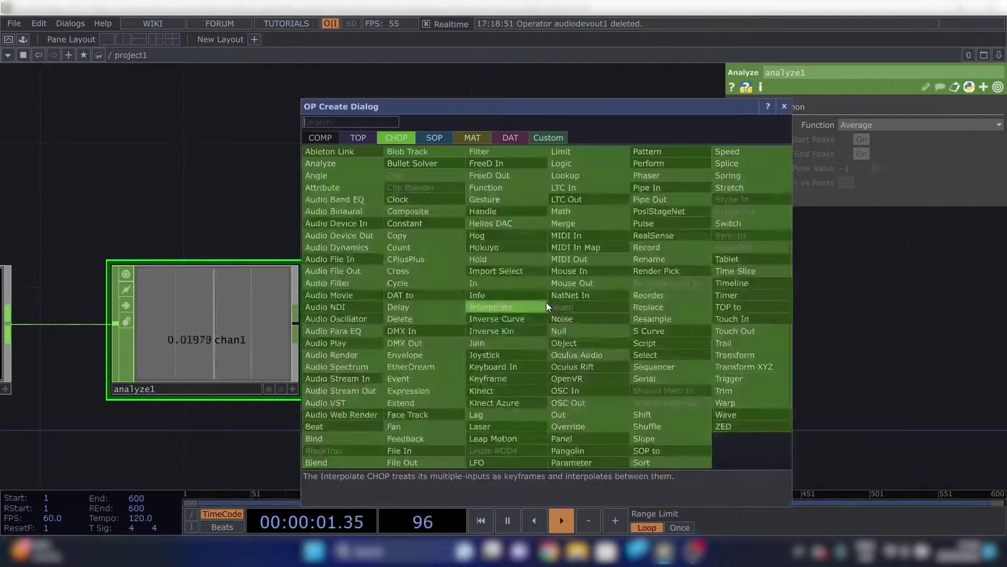
pyautogui.press('Tab')
pyautogui.click(359, 138)
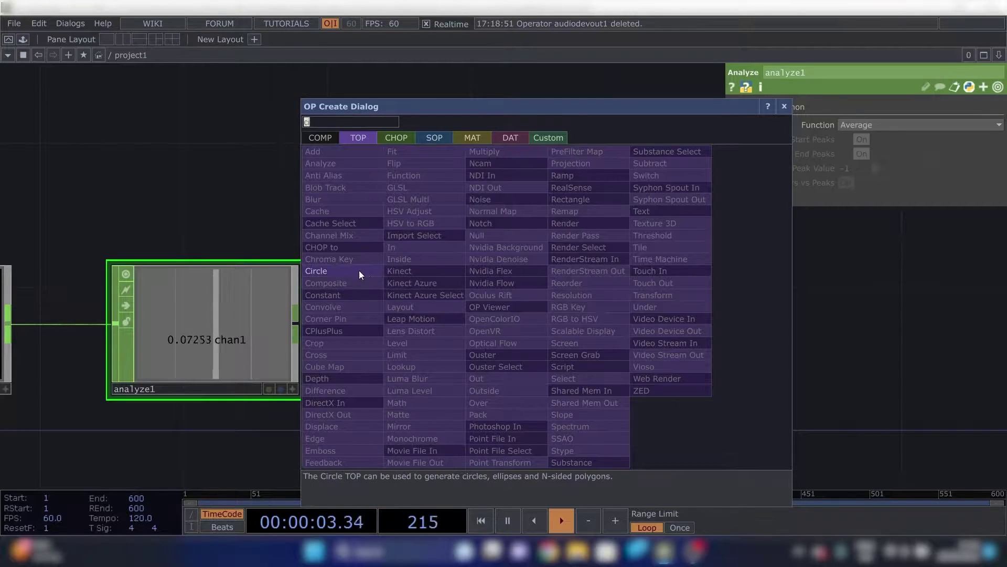
pyautogui.click(354, 269)
pyautogui.click(599, 324)
pyautogui.moveTo(568, 212); pyautogui.dragTo(348, 128)
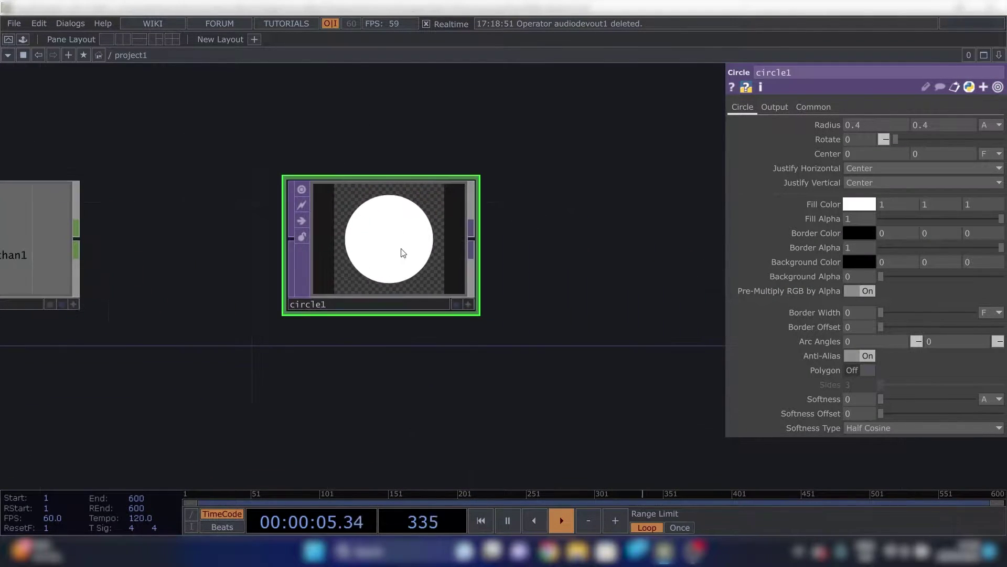
pyautogui.moveTo(379, 254); pyautogui.dragTo(521, 256)
pyautogui.moveTo(333, 355); pyautogui.dragTo(194, 367)
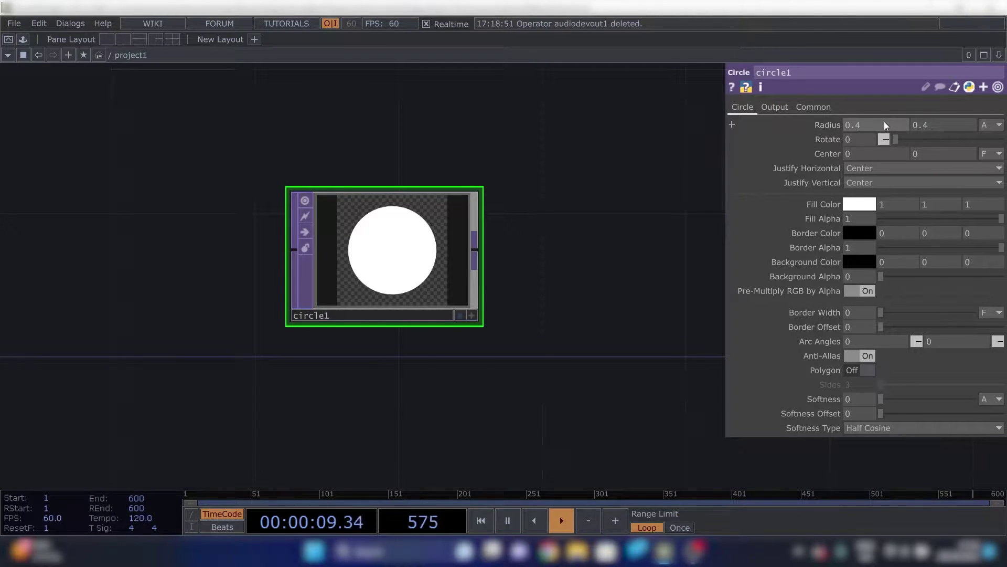
# Try a horizontal radius of 0.1 on the circle, and restore it to 0.4
pyautogui.click(857, 127)
pyautogui.press('BackSpace')
pyautogui.write('1')
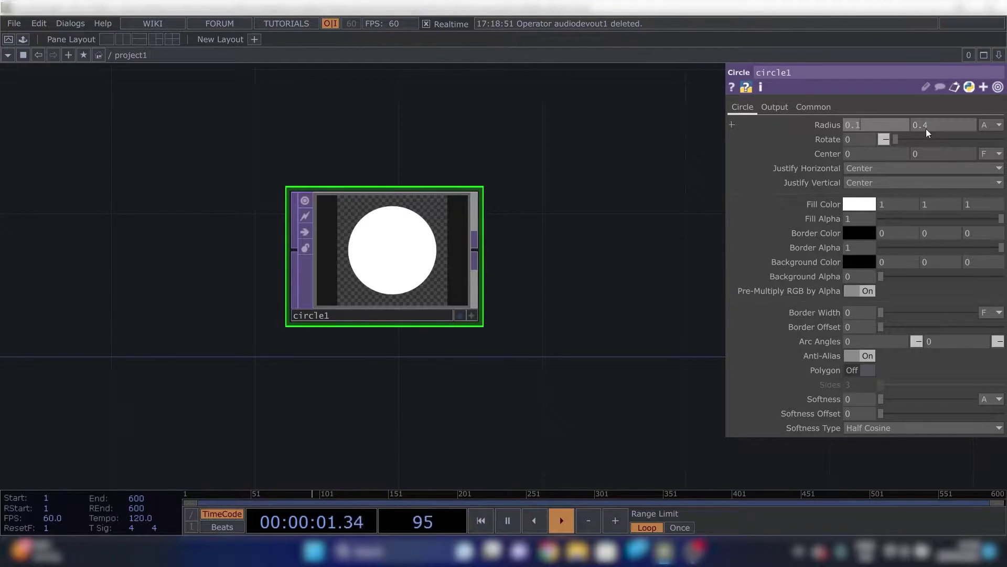
pyautogui.click(930, 128)
pyautogui.click(856, 127)
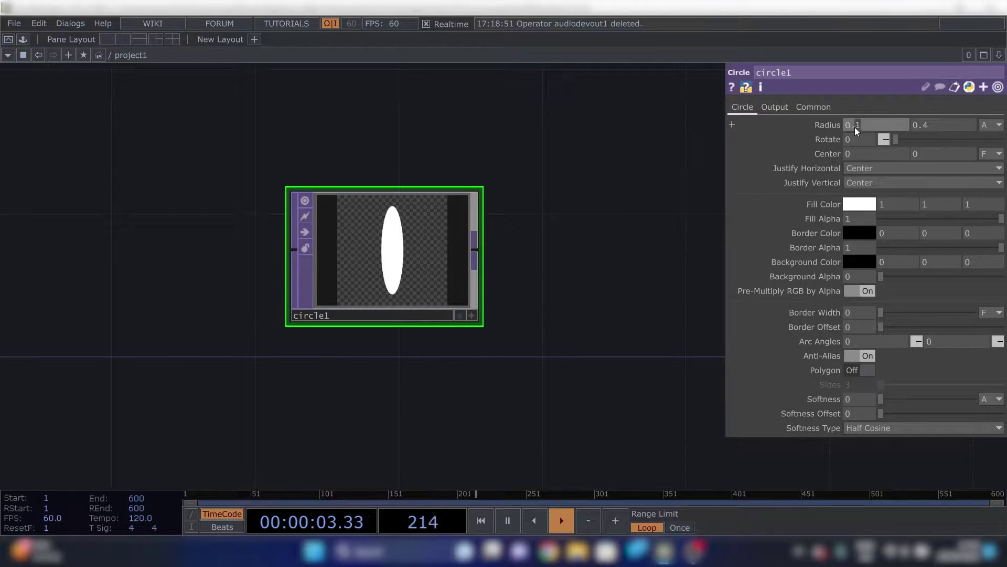
pyautogui.press('BackSpace')
pyautogui.write('4')
pyautogui.press('Return')
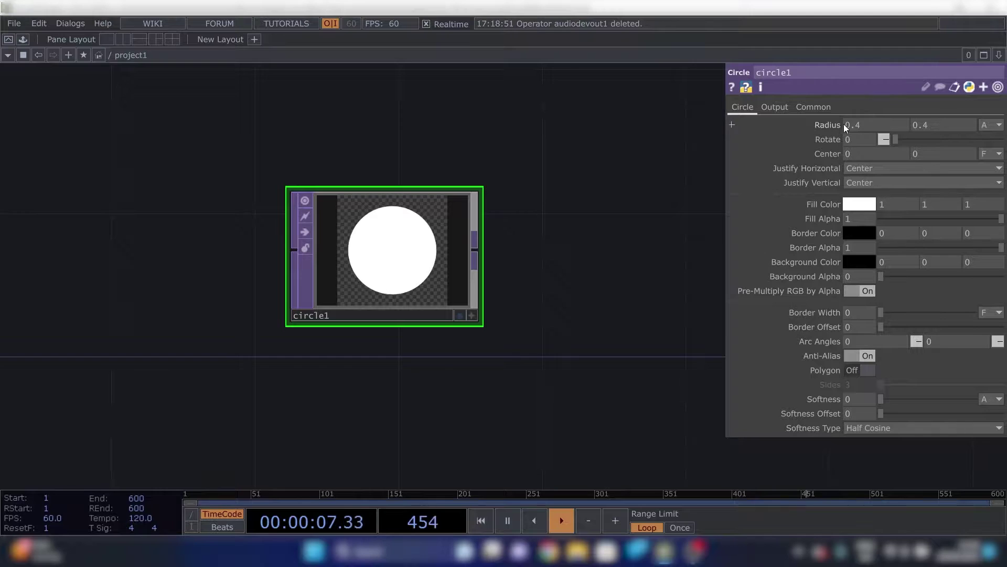
pyautogui.moveTo(848, 125); pyautogui.dragTo(849, 100)
pyautogui.moveTo(849, 100); pyautogui.dragTo(856, 108)
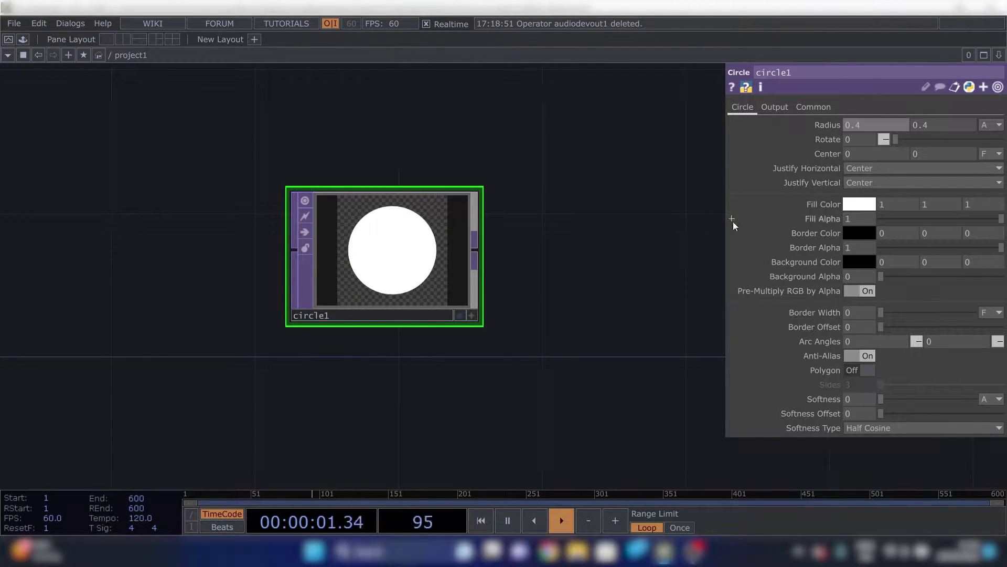
# Try driving the circle's horizontal radius with the Analyze CHOP's chan1 channel, and undo the radius change
pyautogui.moveTo(364, 390); pyautogui.dragTo(404, 382)
pyautogui.scroll(-5, 220, 431)
pyautogui.moveTo(77, 454); pyautogui.dragTo(218, 419)
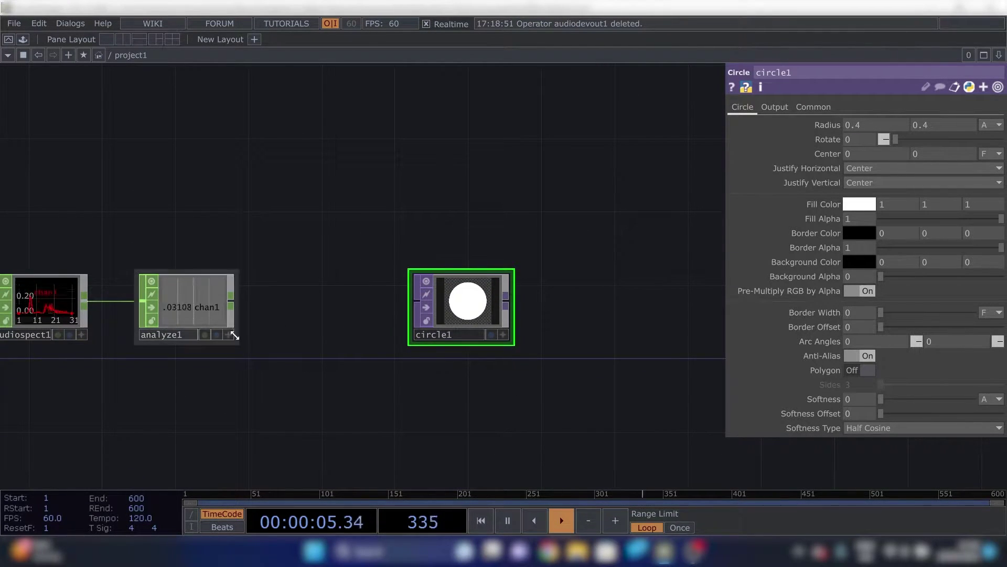
pyautogui.moveTo(348, 335); pyautogui.dragTo(323, 348)
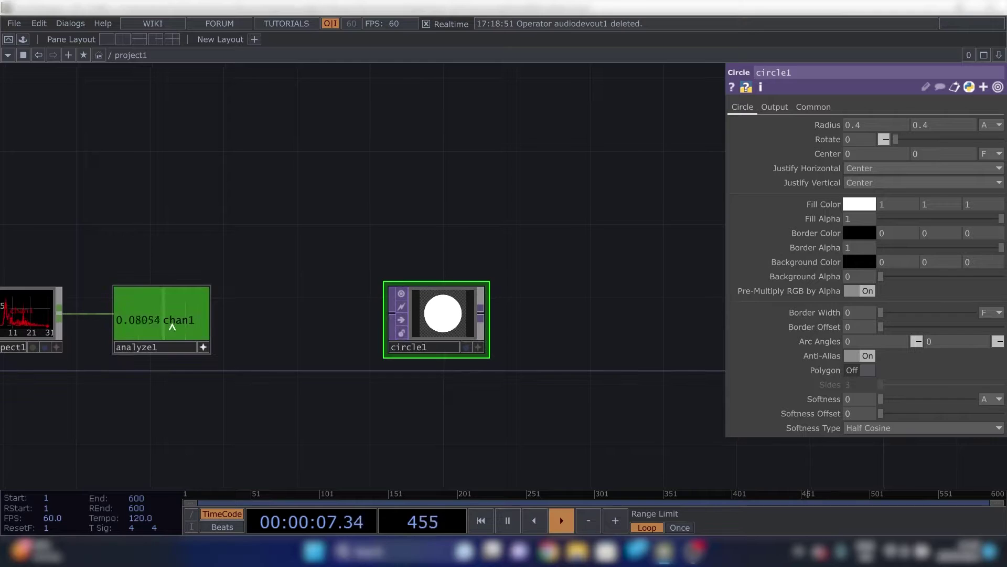
pyautogui.moveTo(171, 328); pyautogui.dragTo(865, 127)
pyautogui.scroll(3, 441, 325)
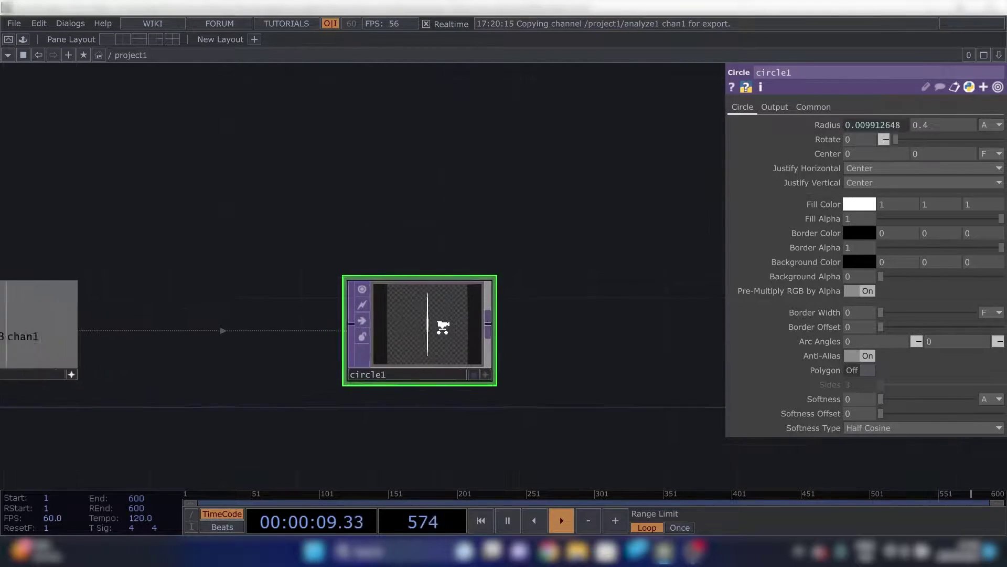
pyautogui.scroll(-3, 389, 353)
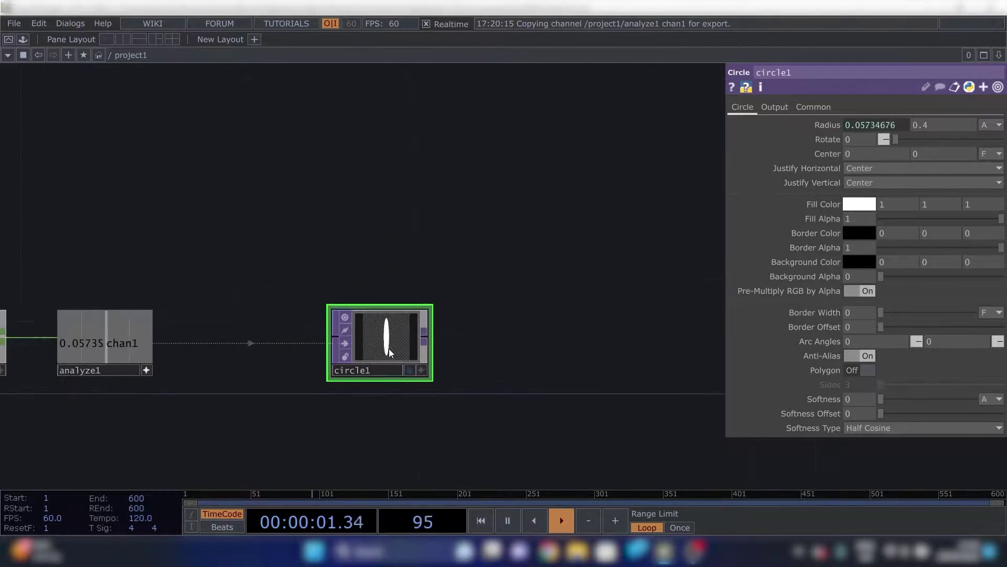
pyautogui.hotkey('ctrl', 'z')
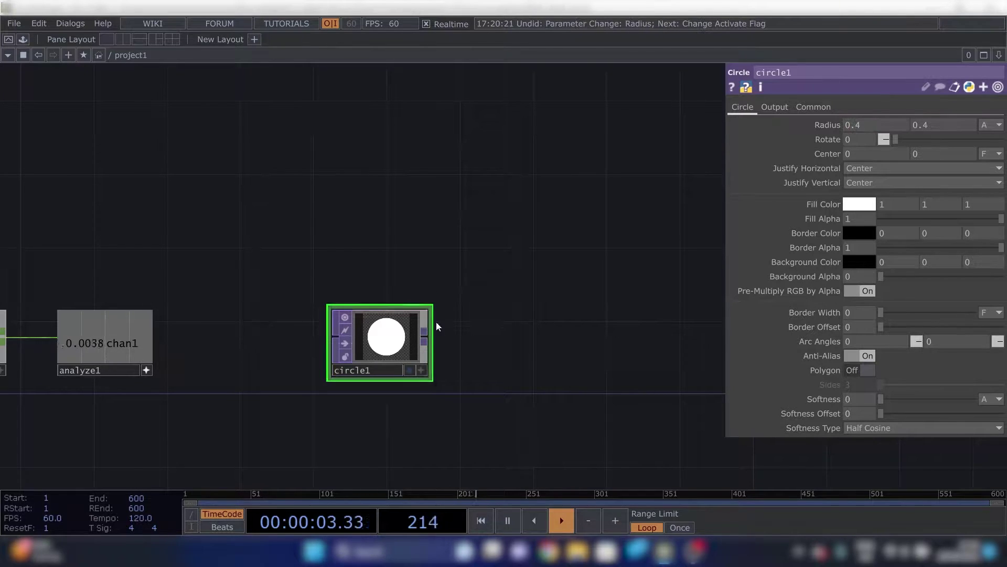
# Move the Circle TOP farther from the Analyze CHOP to make room for another operator between them
pyautogui.moveTo(281, 361); pyautogui.dragTo(396, 316)
pyautogui.moveTo(487, 314); pyautogui.dragTo(560, 314)
pyautogui.moveTo(447, 290); pyautogui.dragTo(368, 303)
pyautogui.moveTo(255, 337); pyautogui.dragTo(332, 342)
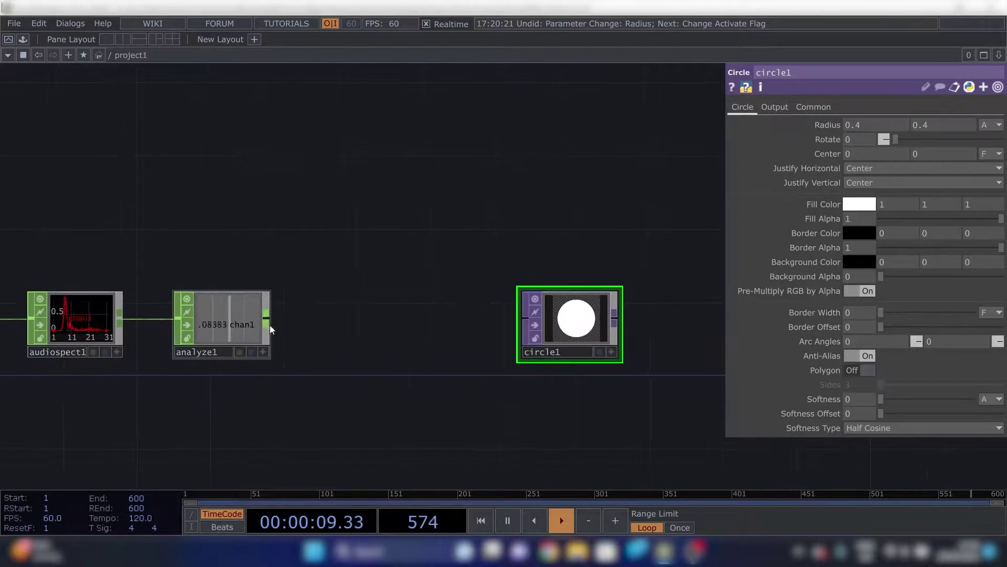
# Add a Math CHOP between the Analyze CHOP and the Circle TOP, and open its Range parameters
pyautogui.scroll(6, 206, 328)
pyautogui.scroll(-2, 444, 319)
pyautogui.scroll(-1, 444, 319)
pyautogui.press('Tab')
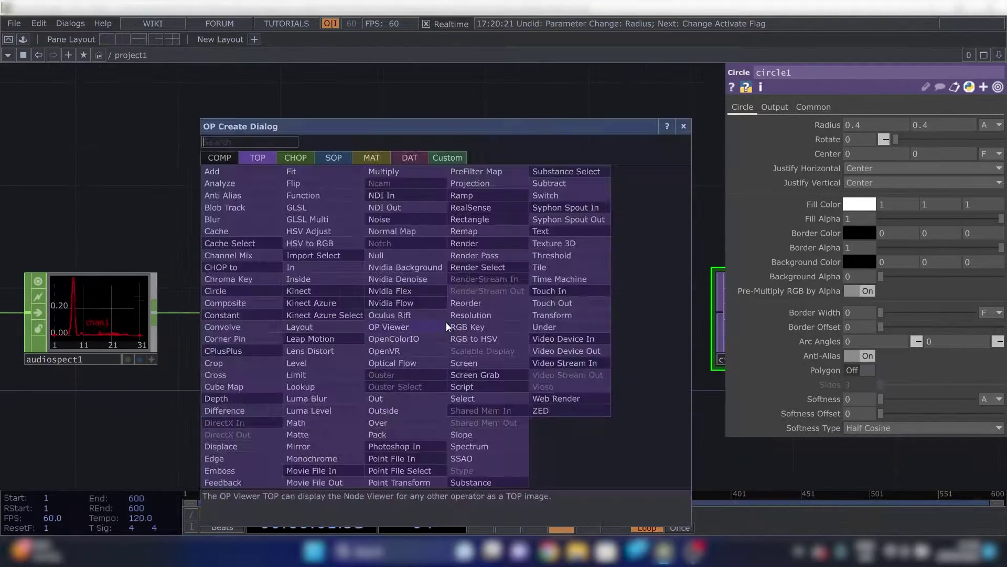
pyautogui.write('m')
pyautogui.press('Tab')
pyautogui.press('Tab')
pyautogui.press('Tab')
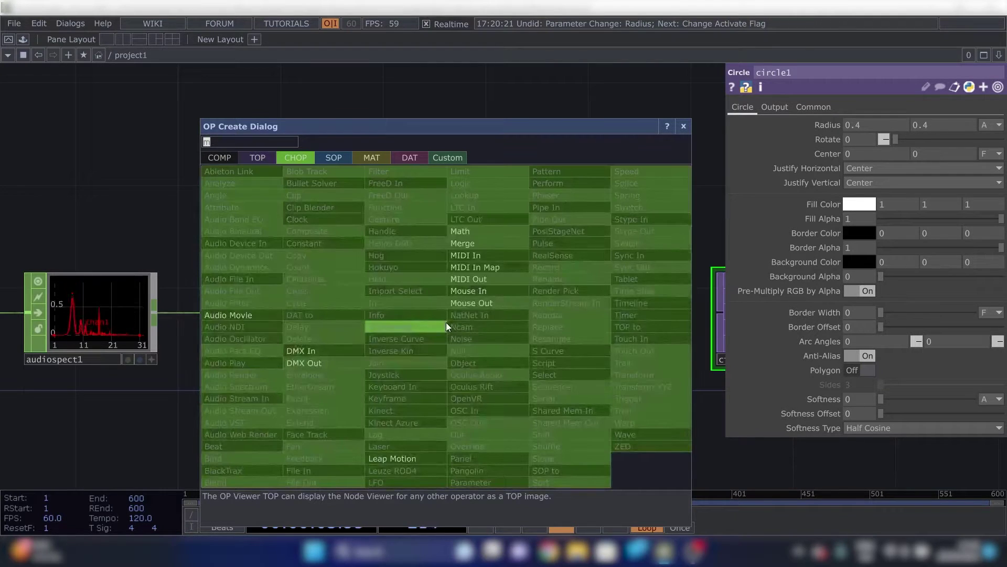
pyautogui.write('ath')
pyautogui.click(488, 232)
pyautogui.click(489, 326)
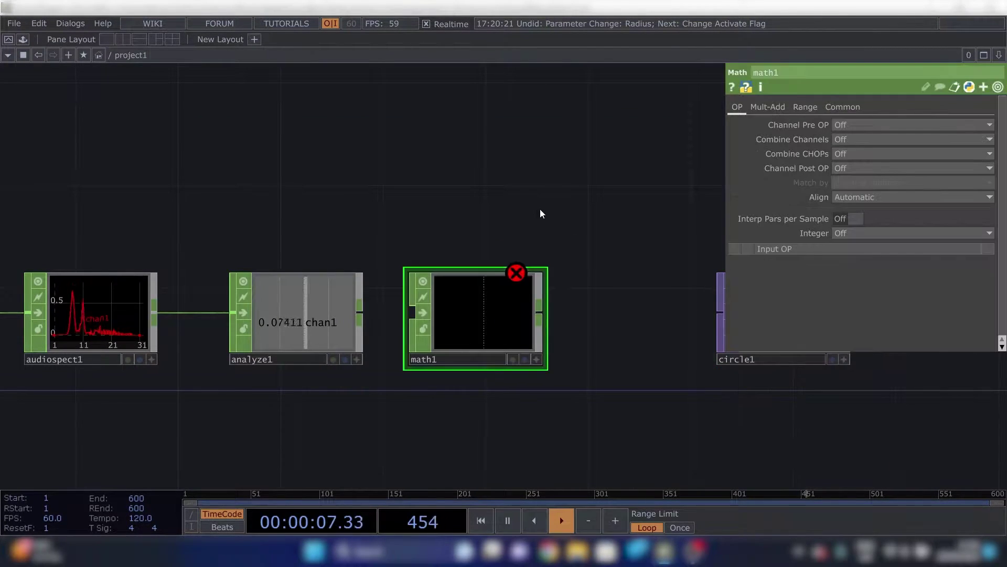
pyautogui.click(810, 109)
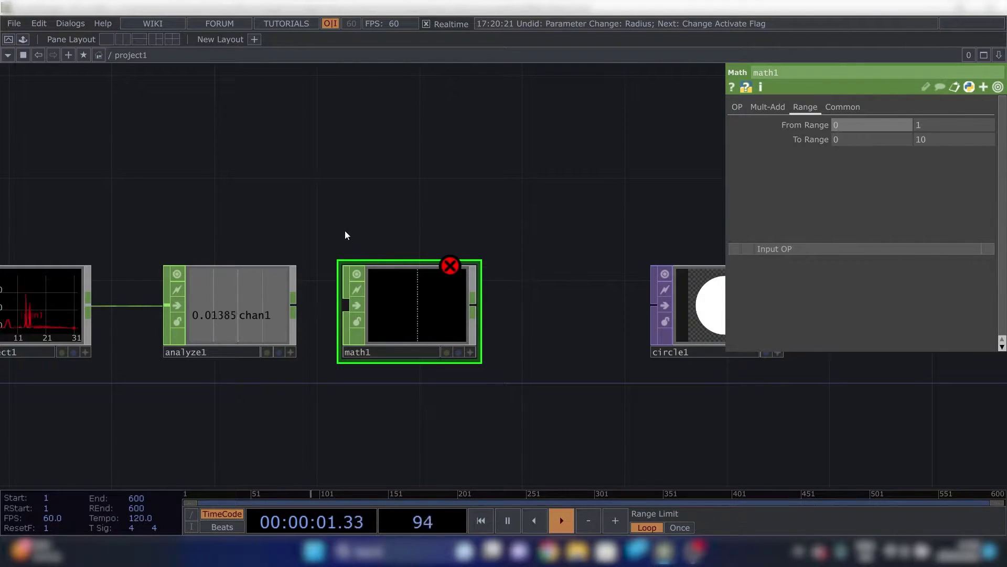
# Select the Analyze CHOP and pause playback to examine how high its average value gets
pyautogui.click(259, 314)
pyautogui.scroll(3, 173, 312)
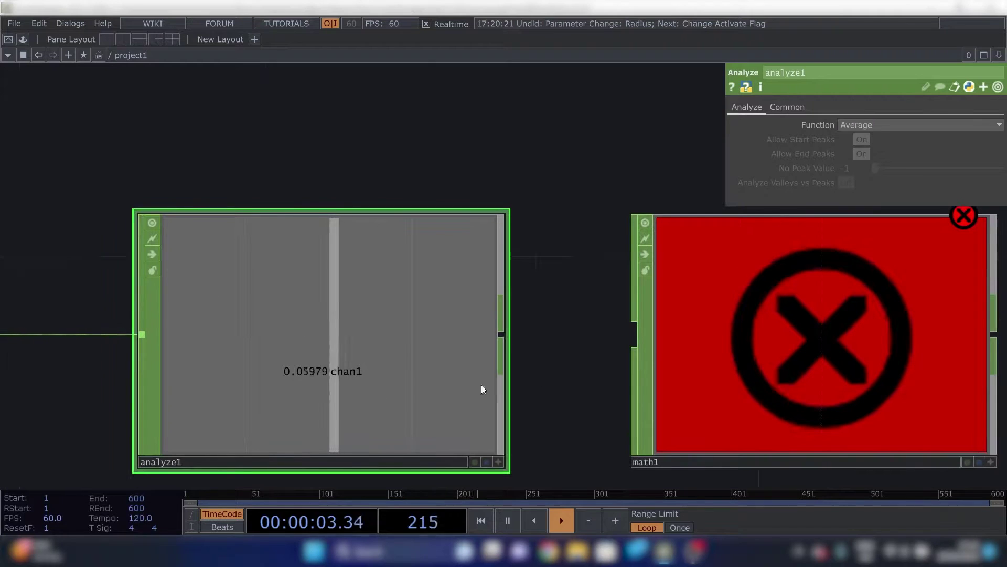
pyautogui.moveTo(575, 351); pyautogui.dragTo(588, 263)
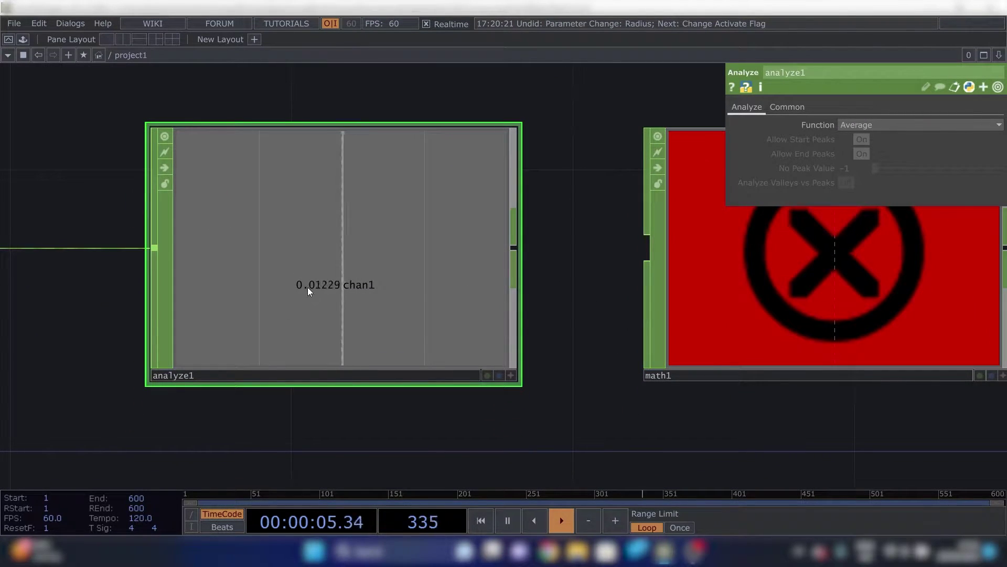
pyautogui.press('space')
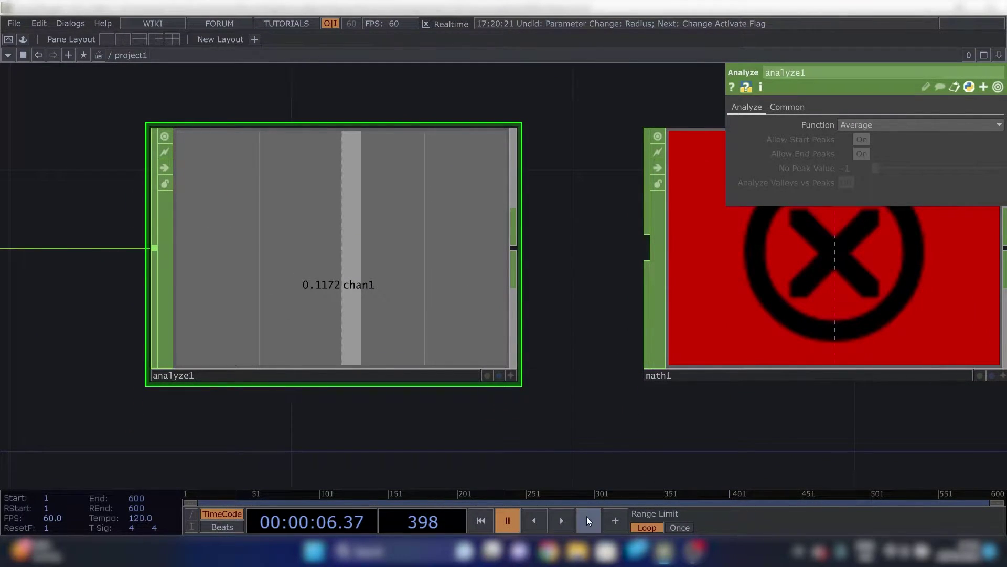
pyautogui.click(604, 524)
pyautogui.moveTo(604, 524); pyautogui.dragTo(603, 525)
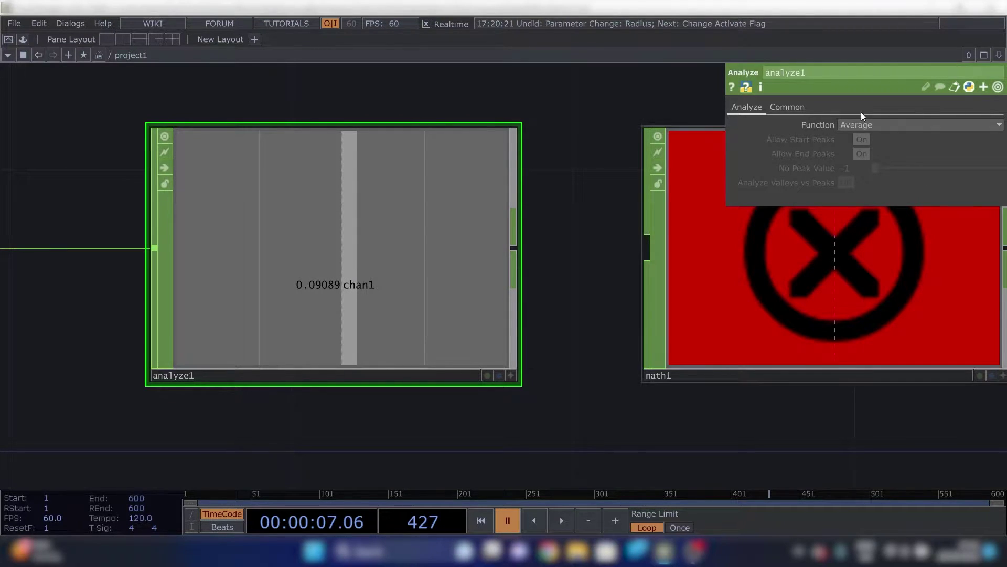
# Set the Math CHOP's From Range to 0–0.1 and To Range to 0–0.15, and wire the Analyze CHOP into it
pyautogui.moveTo(561, 269); pyautogui.dragTo(461, 267)
pyautogui.click(746, 237)
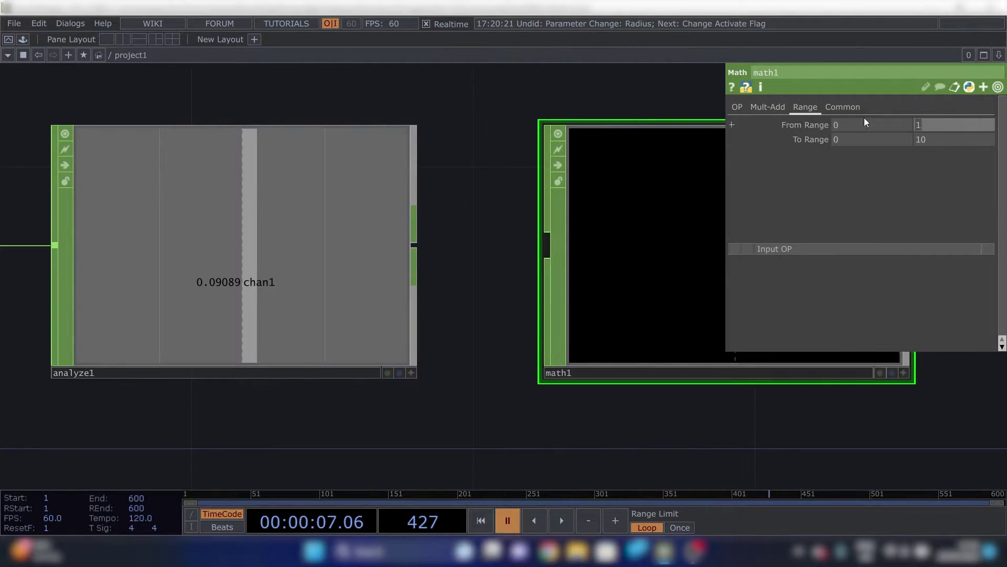
pyautogui.write('0.1')
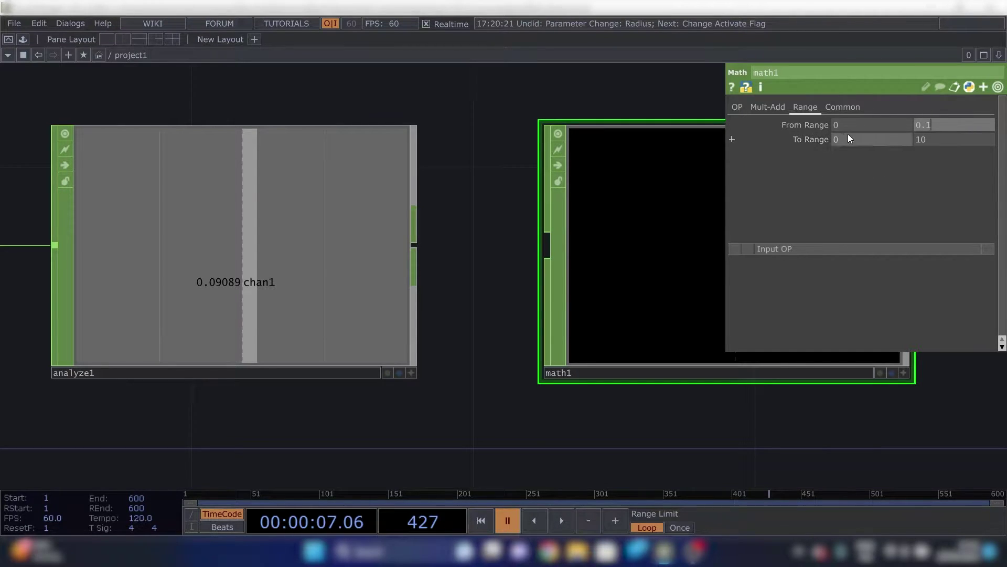
pyautogui.press('Tab')
pyautogui.write('0.15')
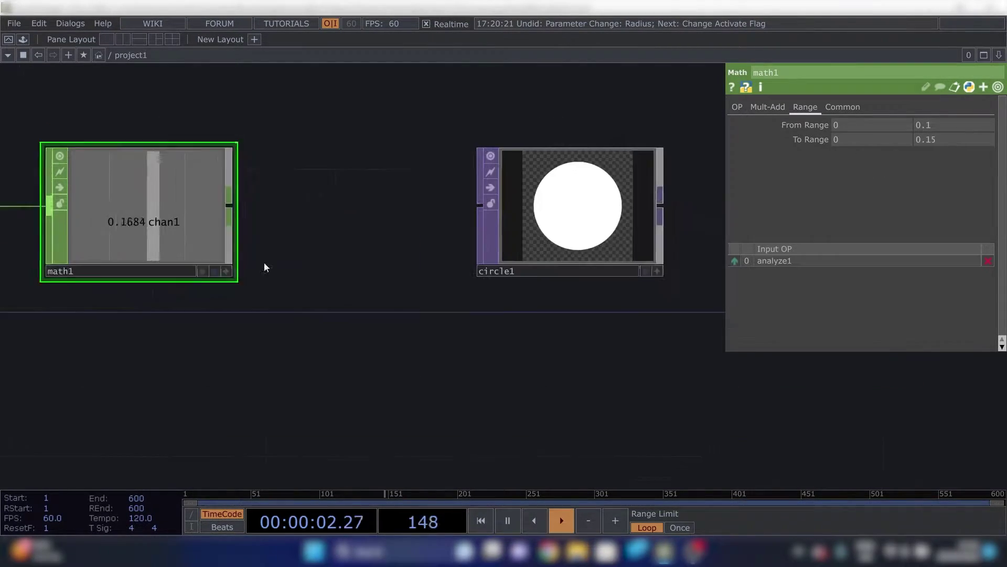
# Make the Math CHOP's viewer active and try pulling its chan1 channel out for export
pyautogui.scroll(-5, 263, 263)
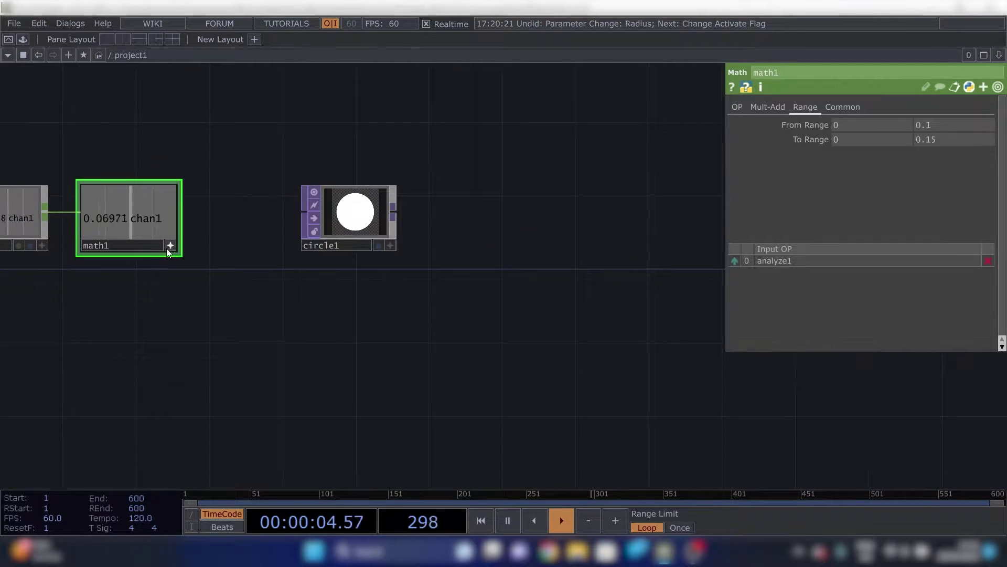
pyautogui.scroll(3, 168, 246)
pyautogui.scroll(2, 166, 266)
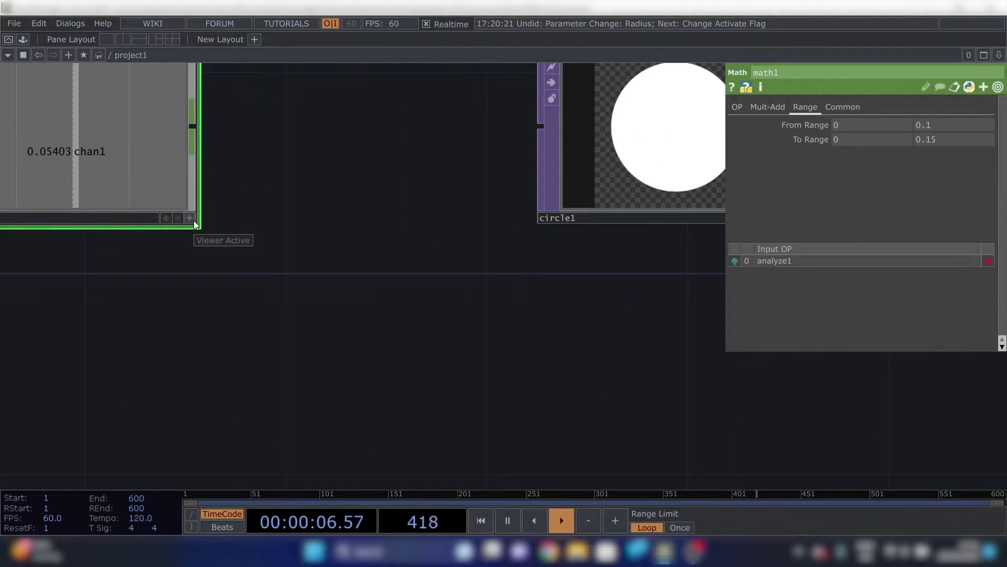
pyautogui.moveTo(238, 271); pyautogui.dragTo(250, 298)
pyautogui.scroll(-2, 214, 289)
pyautogui.click(201, 254)
pyautogui.moveTo(345, 269); pyautogui.dragTo(342, 301)
pyautogui.moveTo(139, 235)
pyautogui.mouseDown()
pyautogui.moveTo(153, 223)
pyautogui.moveTo(130, 219)
pyautogui.mouseUp()
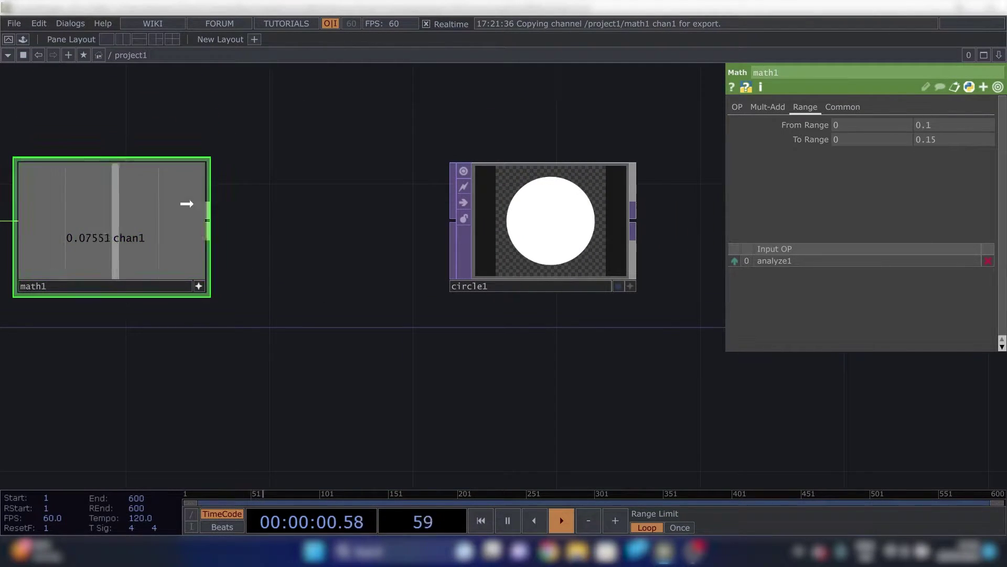
# Drive both radius values of the Circle TOP with the Math CHOP's chan1 channel as a CHOP Reference
pyautogui.click(546, 226)
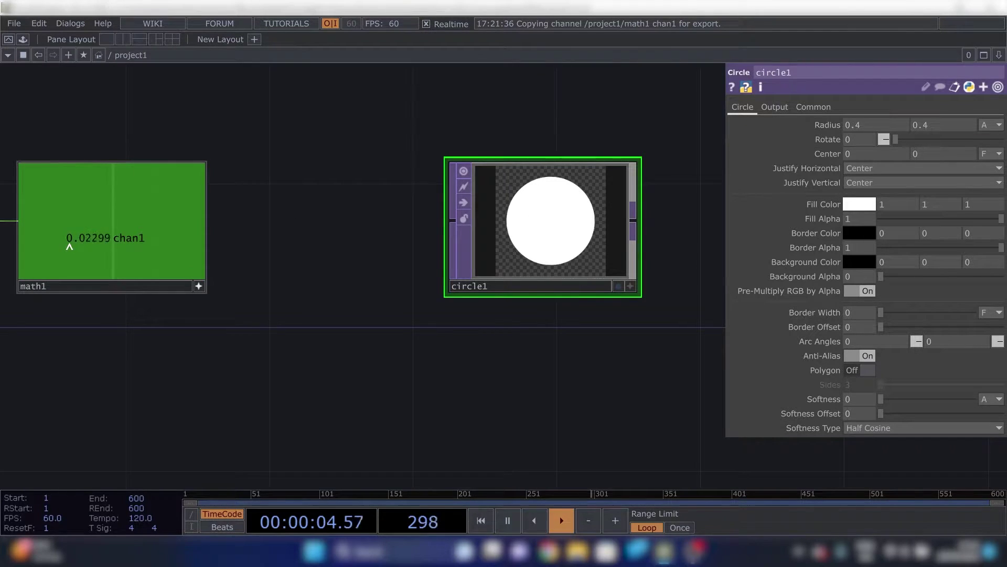
pyautogui.moveTo(81, 242); pyautogui.dragTo(216, 223)
pyautogui.moveTo(433, 188); pyautogui.dragTo(784, 135)
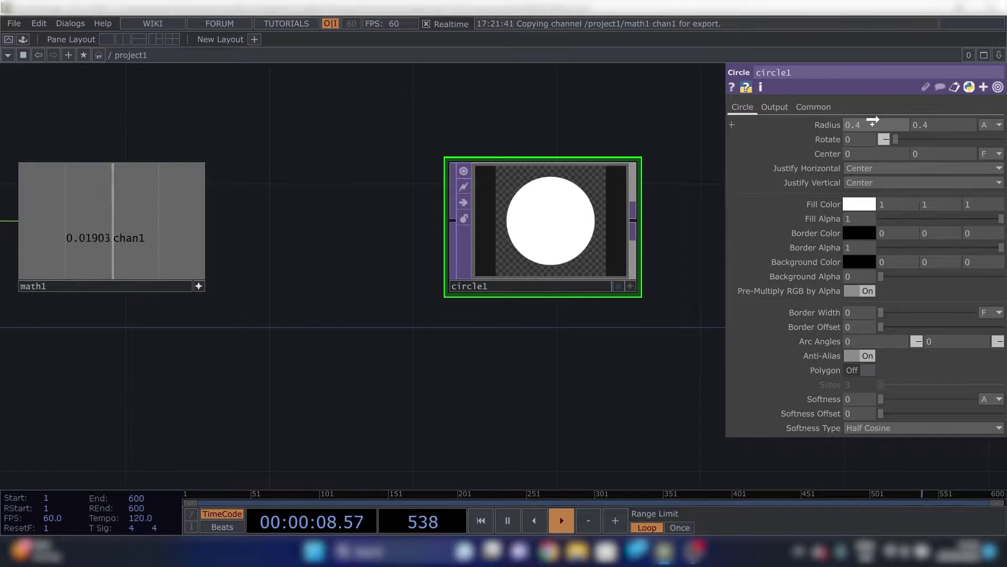
pyautogui.moveTo(873, 121); pyautogui.dragTo(827, 124)
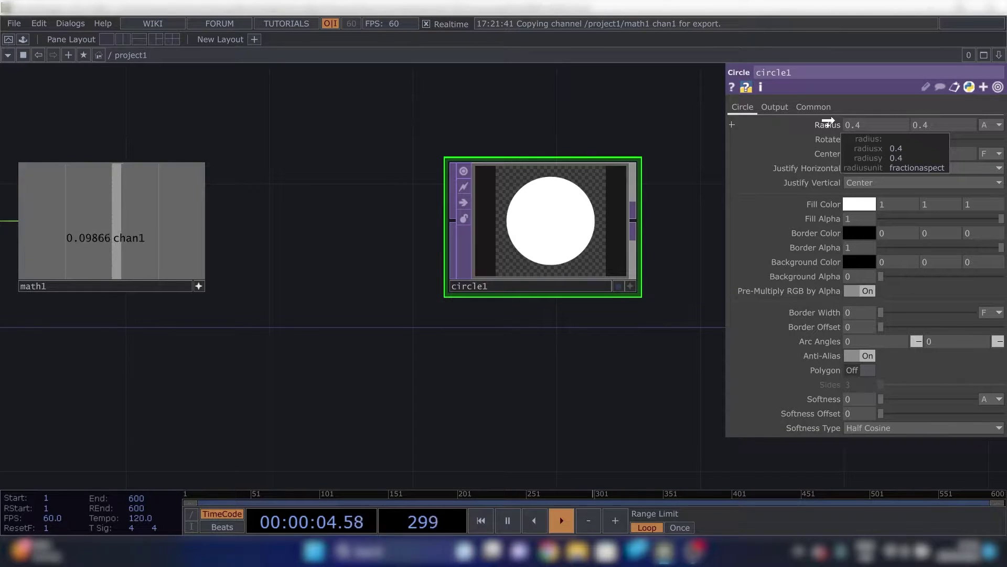
pyautogui.moveTo(829, 121); pyautogui.dragTo(833, 121)
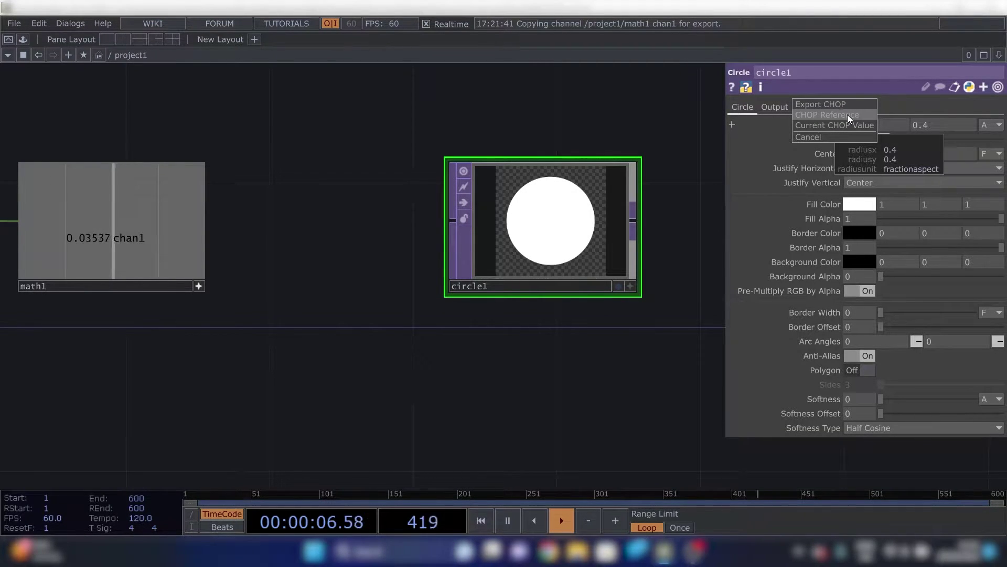
pyautogui.click(846, 114)
# Move the Circle TOP closer to the Math CHOP to tighten the operator chain
pyautogui.hscroll(3, 433, 320)
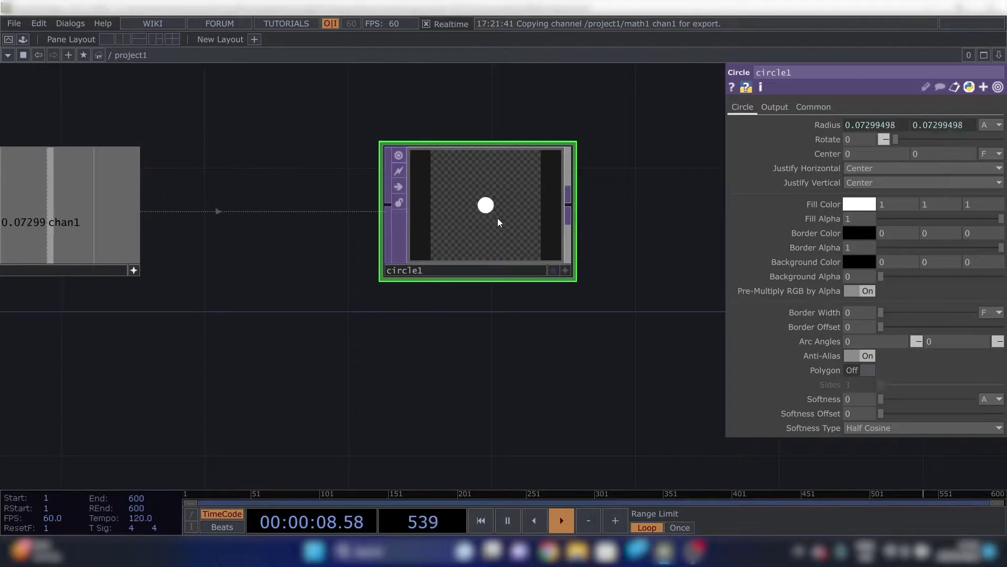
pyautogui.moveTo(497, 222); pyautogui.dragTo(399, 221)
pyautogui.scroll(-5, 157, 299)
pyautogui.moveTo(106, 296); pyautogui.dragTo(171, 282)
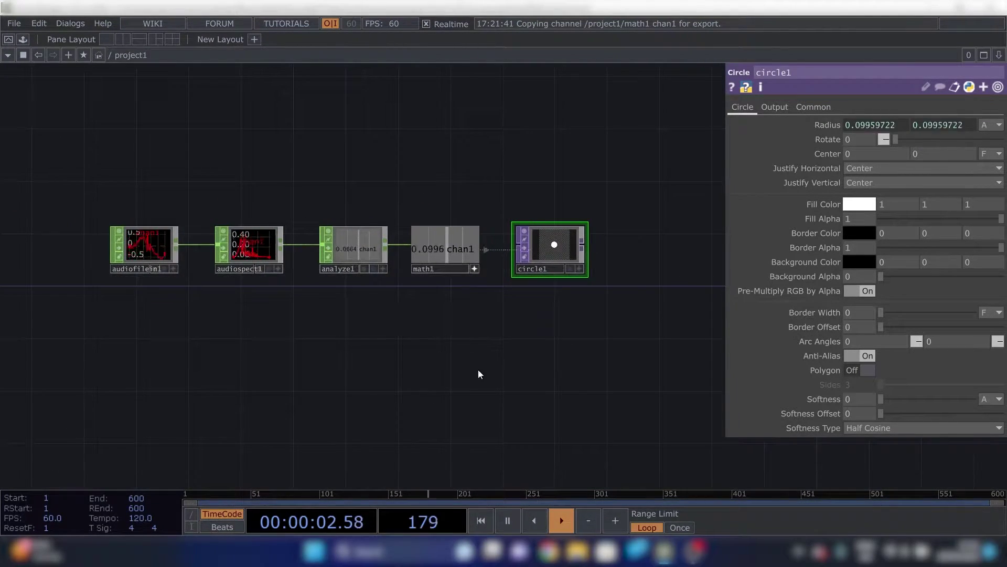
# Add a Displace TOP after the Circle TOP, placed slightly below it in the network
pyautogui.moveTo(682, 286); pyautogui.dragTo(432, 300)
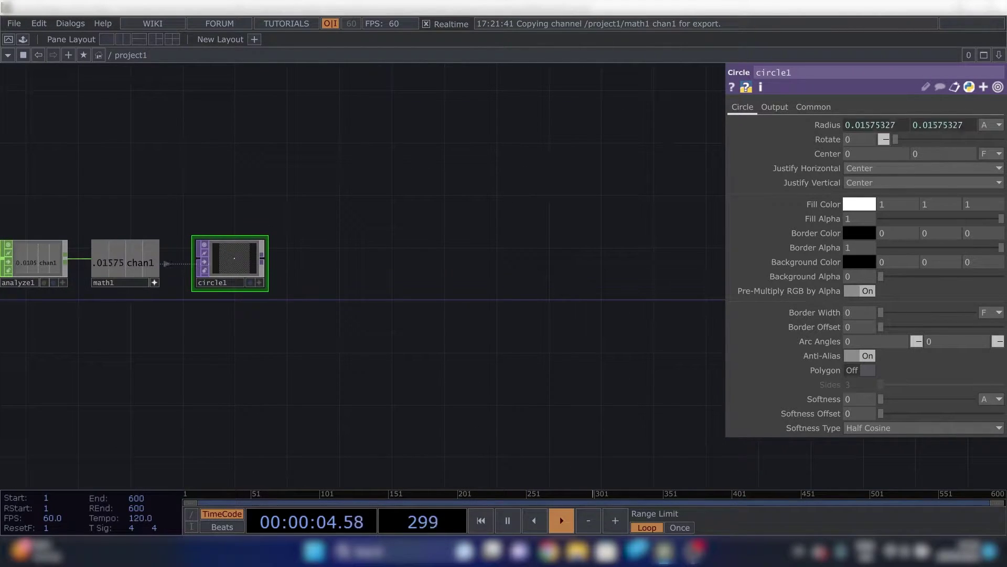
pyautogui.scroll(-2, 308, 289)
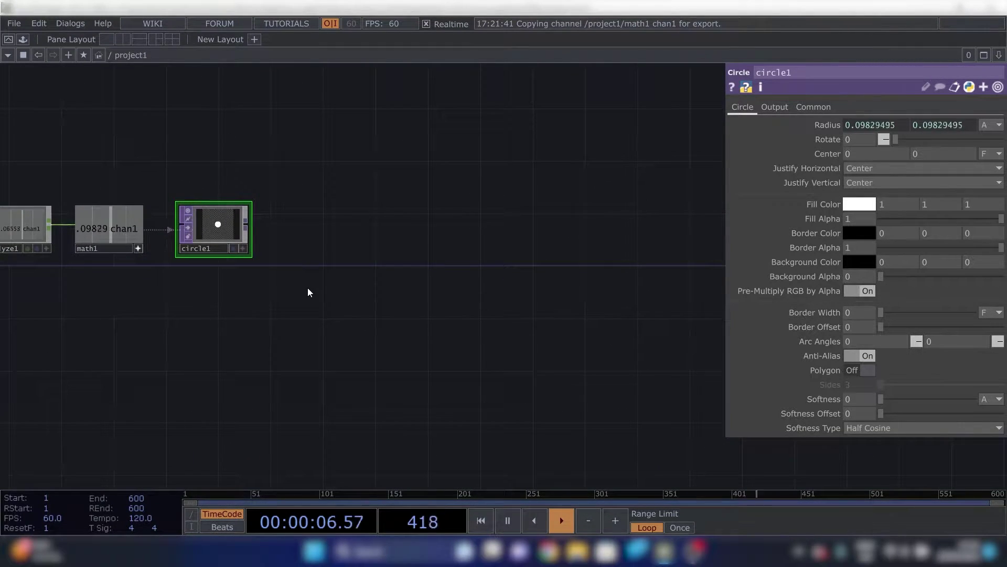
pyautogui.press('Tab')
pyautogui.press('Tab')
pyautogui.write('dis')
pyautogui.click(84, 412)
pyautogui.click(325, 275)
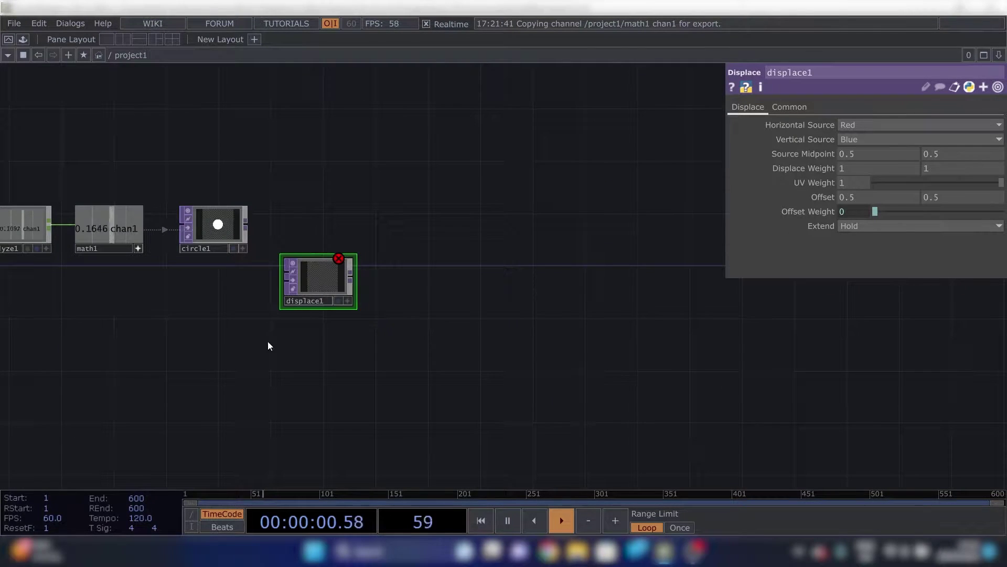
# Add a Noise TOP below the Circle TOP, leaving the Displace TOP between the two levels
pyautogui.hscroll(-2, 246, 350)
pyautogui.press('Tab')
pyautogui.write('noise')
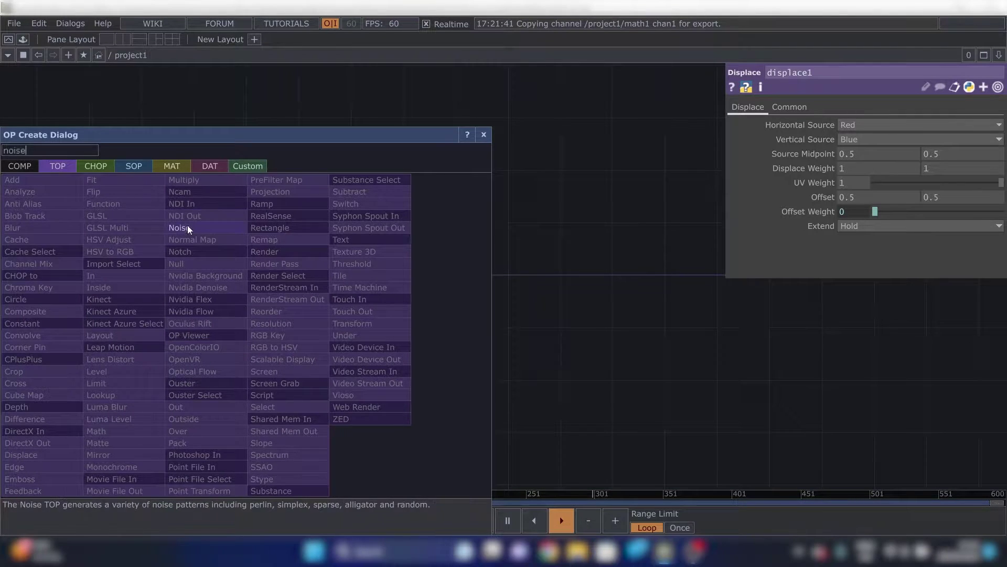
pyautogui.click(188, 227)
pyautogui.click(239, 355)
# Wire the Circle TOP into the Displace TOP's first input and the Noise TOP into its second input
pyautogui.scroll(2, 283, 354)
pyautogui.moveTo(284, 295); pyautogui.dragTo(249, 291)
pyautogui.moveTo(310, 365); pyautogui.dragTo(292, 337)
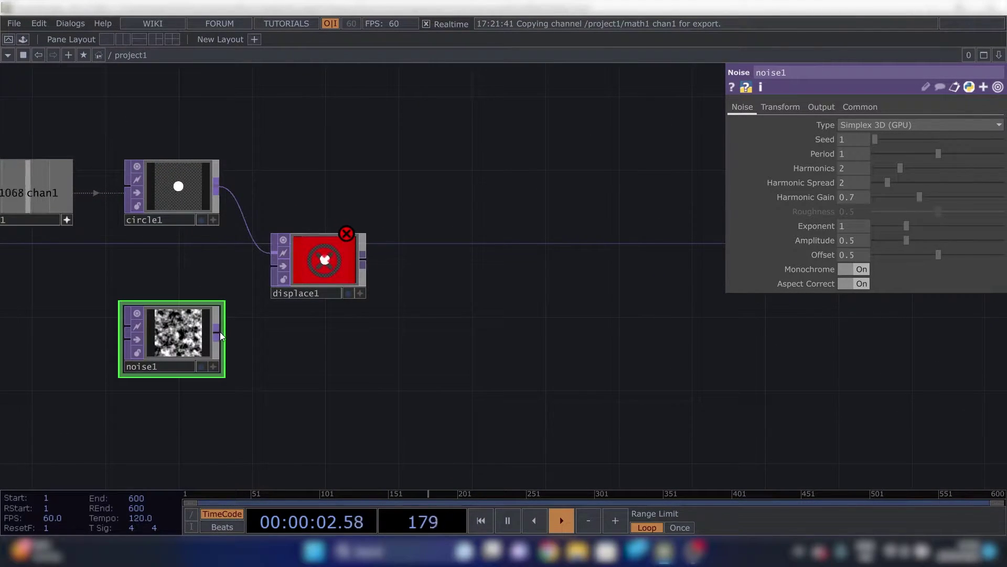
pyautogui.moveTo(217, 332); pyautogui.dragTo(273, 266)
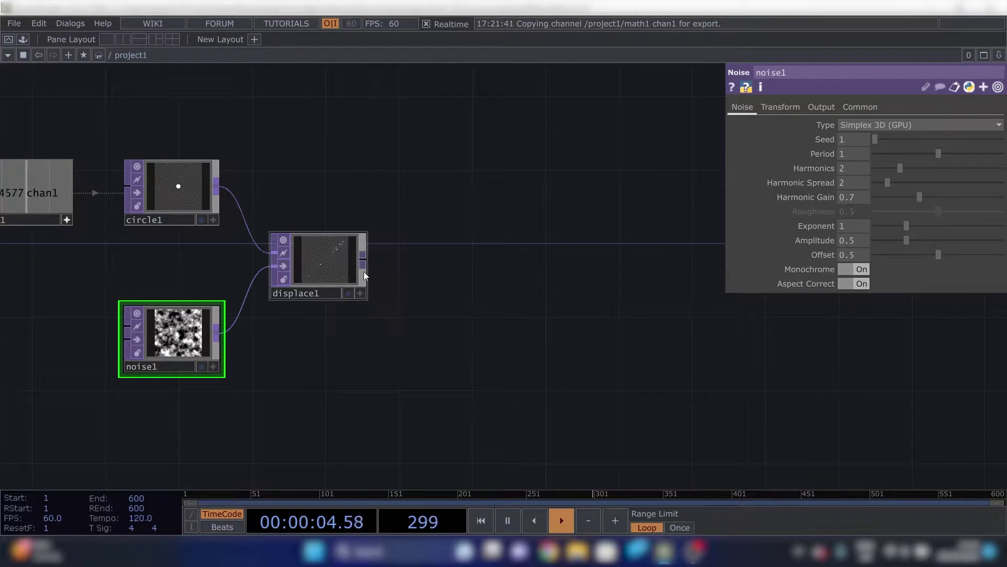
# Set the Circle TOP's output resolution to 1280 by 1280
pyautogui.scroll(3, 307, 258)
pyautogui.moveTo(134, 250); pyautogui.dragTo(243, 171)
pyautogui.scroll(4, 456, 169)
pyautogui.scroll(-5, 349, 200)
pyautogui.moveTo(298, 292); pyautogui.dragTo(482, 284)
pyautogui.moveTo(344, 210); pyautogui.dragTo(334, 261)
pyautogui.click(332, 184)
pyautogui.click(814, 106)
pyautogui.hscroll(2, 421, 158)
pyautogui.scroll(1, 420, 157)
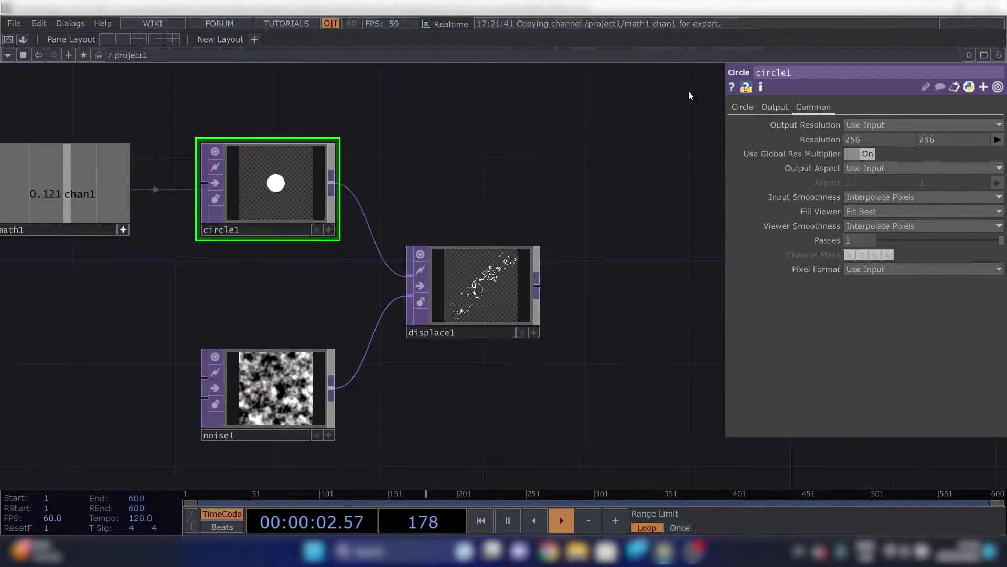
pyautogui.click(877, 139)
pyautogui.write('1280')
pyautogui.press('Tab')
pyautogui.write('1280')
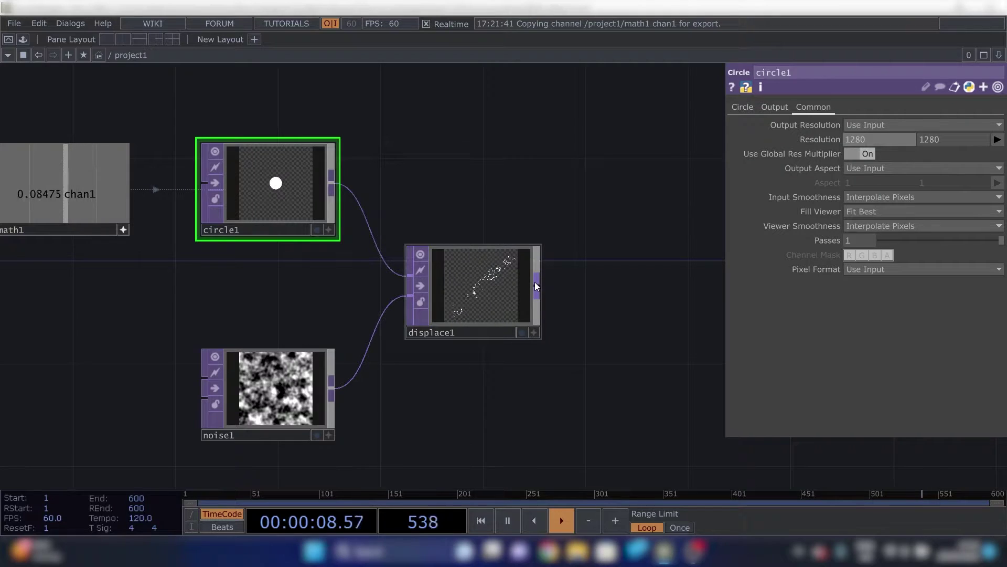
pyautogui.scroll(2, 557, 291)
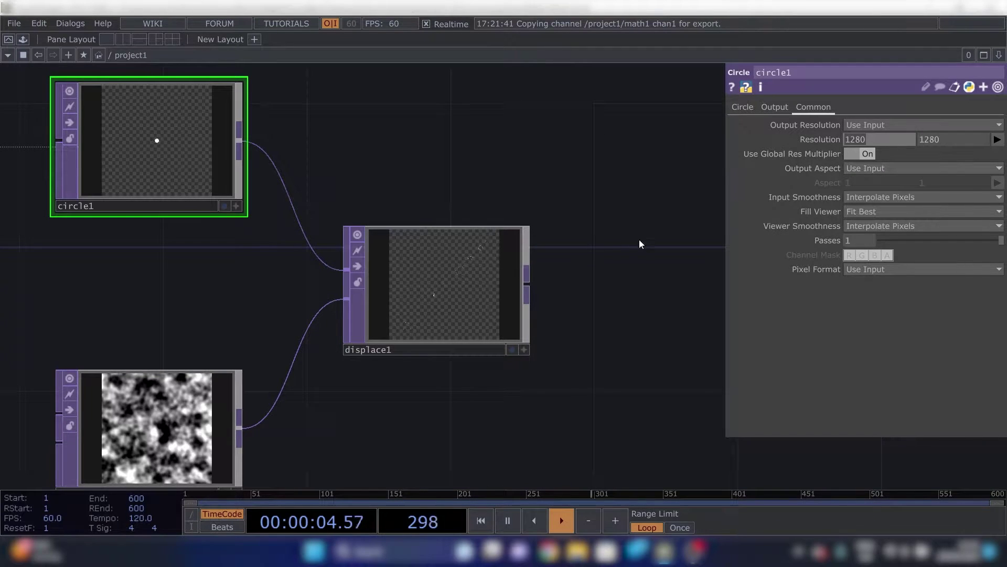
# Set the Noise TOP's output resolution to 1280 by 1280
pyautogui.scroll(5, 438, 283)
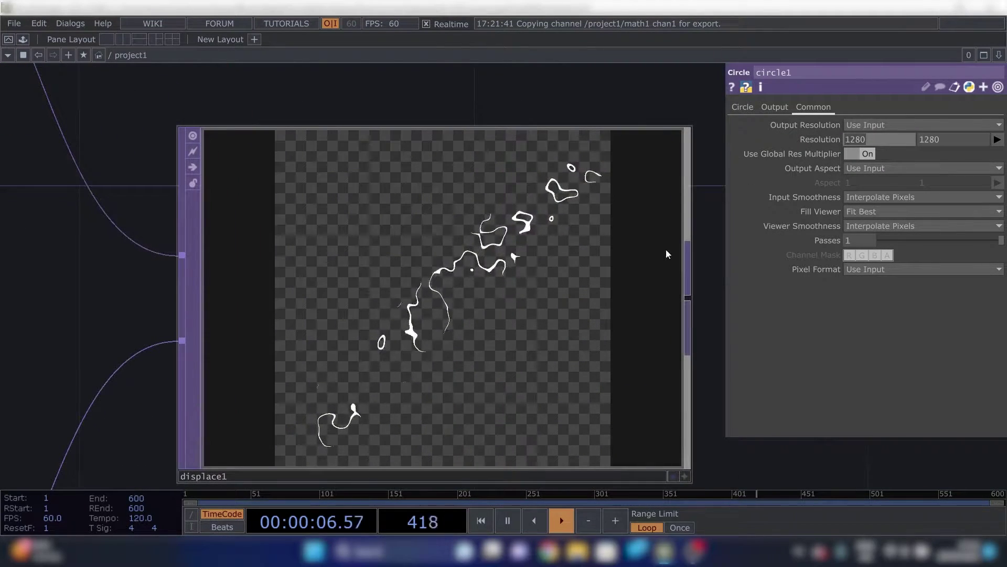
pyautogui.scroll(-3, 573, 240)
pyautogui.scroll(1, 559, 259)
pyautogui.scroll(-1, 556, 255)
pyautogui.scroll(-4, 362, 362)
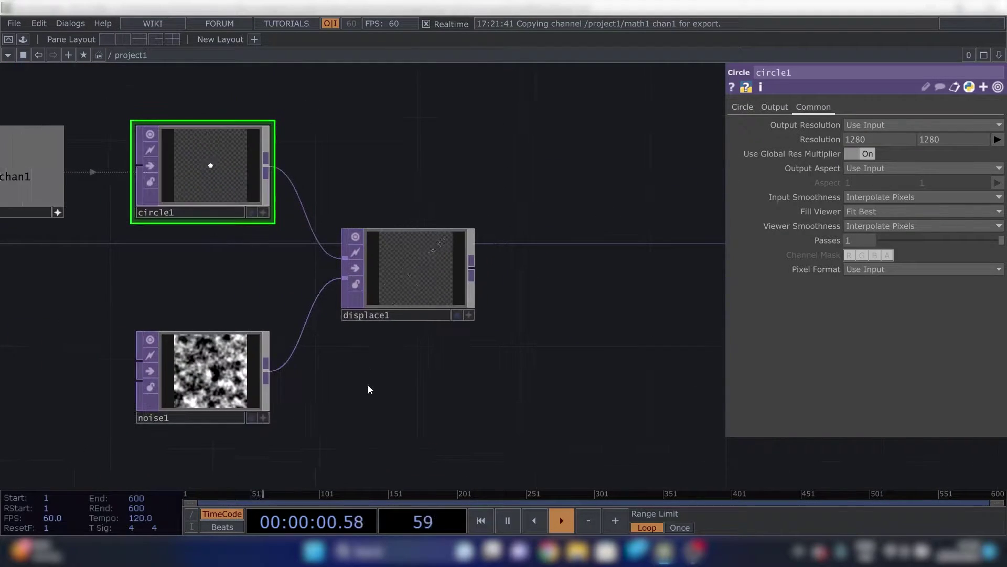
pyautogui.click(125, 341)
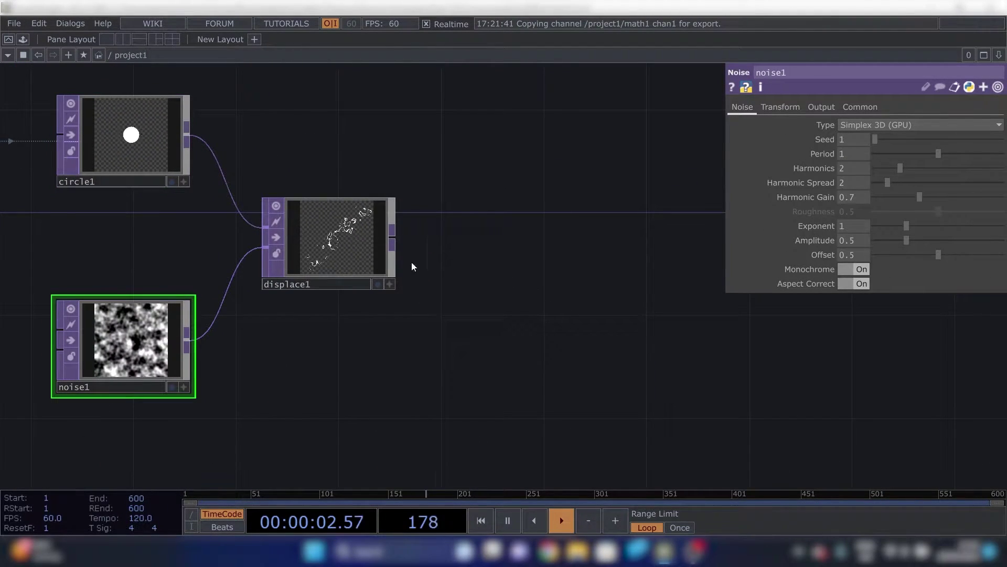
pyautogui.moveTo(267, 425); pyautogui.dragTo(347, 401)
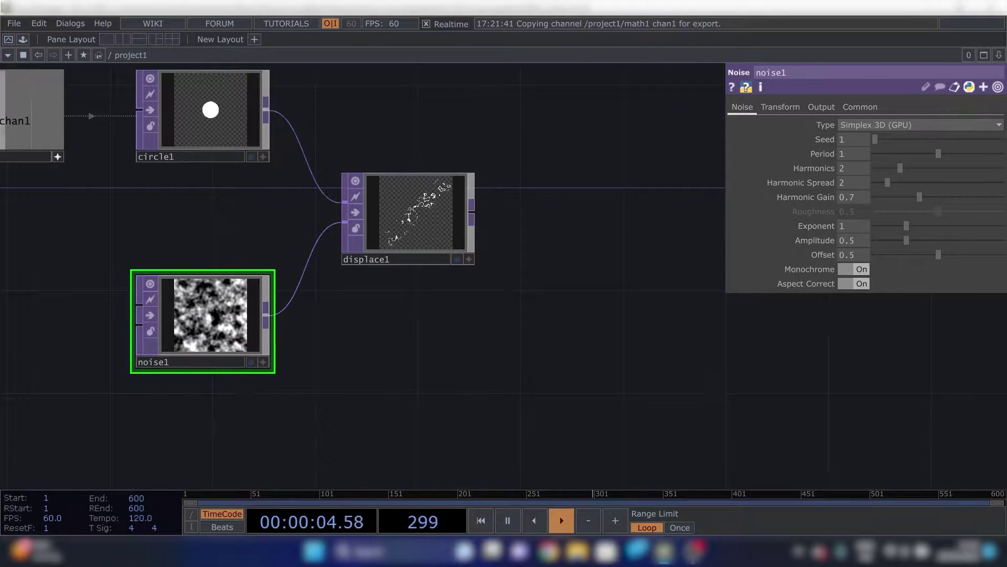
pyautogui.click(860, 106)
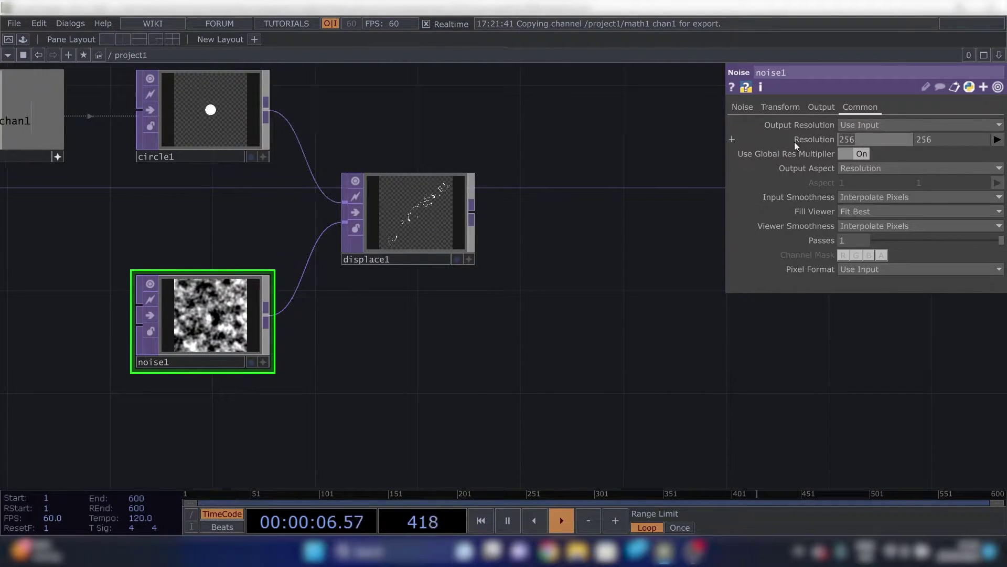
pyautogui.write('12801280')
pyautogui.press('BackSpace')
pyautogui.press('BackSpace')
pyautogui.press('BackSpace')
pyautogui.press('BackSpace')
pyautogui.press('Tab')
pyautogui.write('1280')
pyautogui.press('Return')
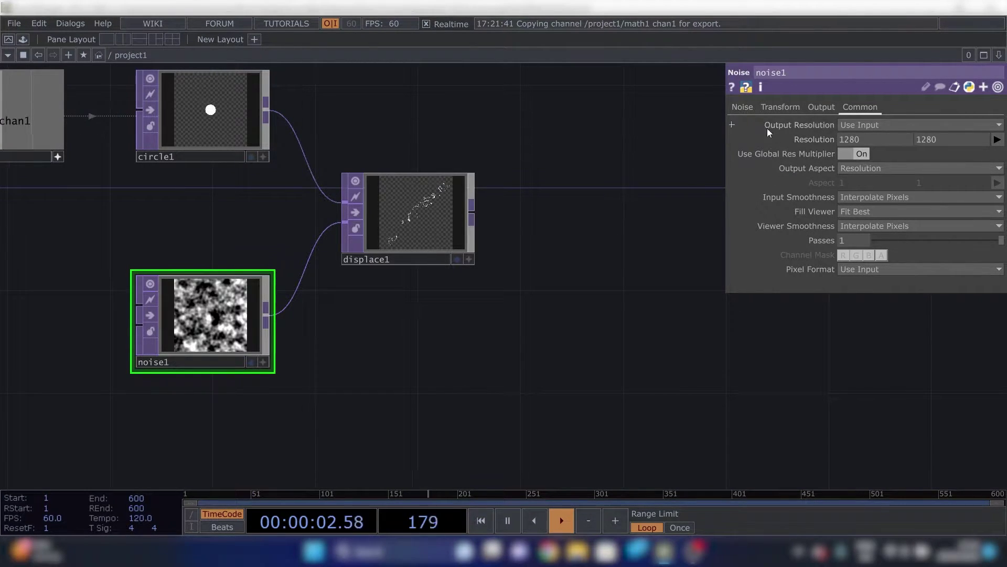
# Turn off Monochrome on the Noise TOP so it generates coloured noise
pyautogui.click(743, 108)
pyautogui.moveTo(609, 328); pyautogui.dragTo(562, 344)
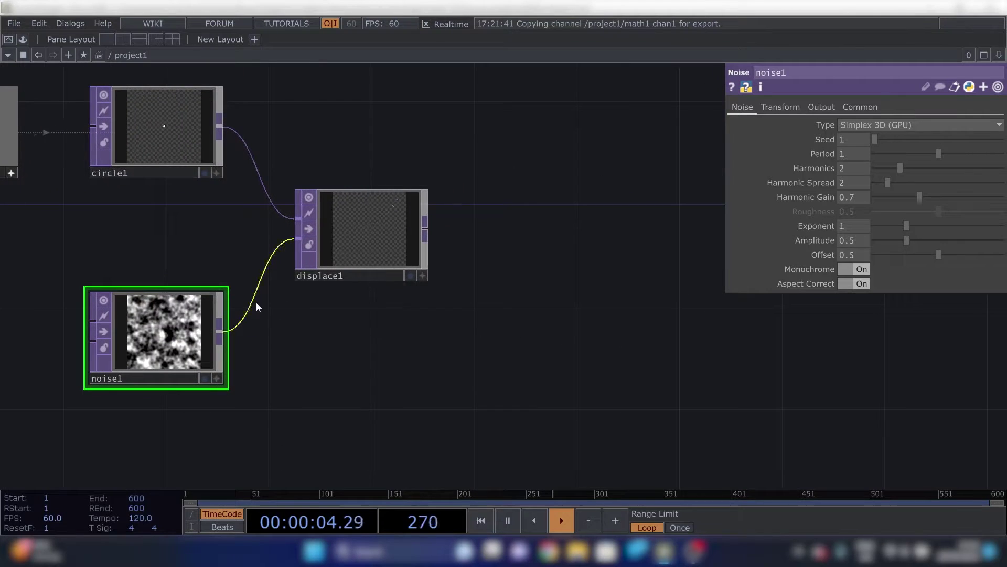
pyautogui.click(859, 269)
pyautogui.scroll(5, 113, 324)
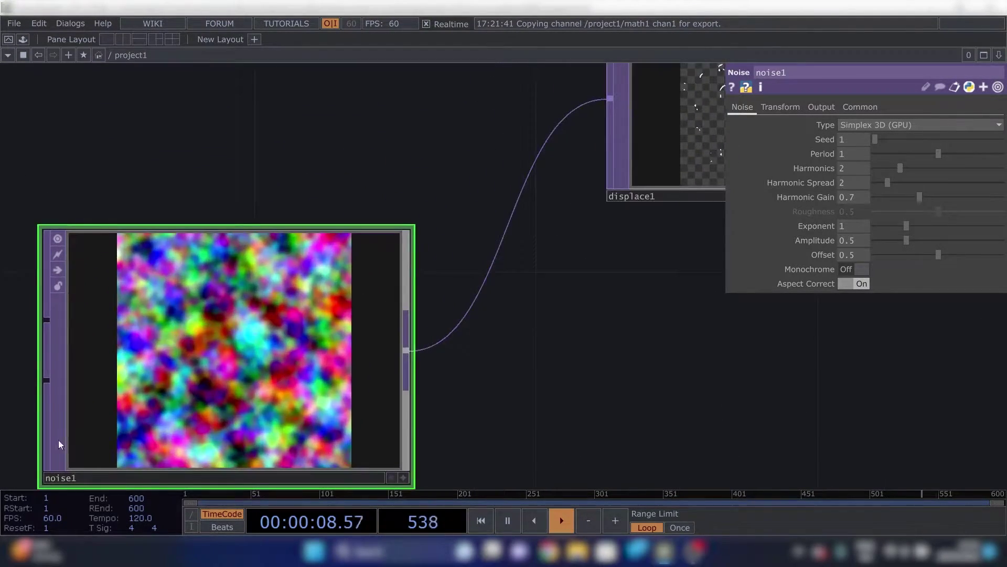
pyautogui.scroll(-3, 442, 333)
# Animate the Noise TOP by driving its Z translation with the expression absTime.seconds
pyautogui.click(782, 107)
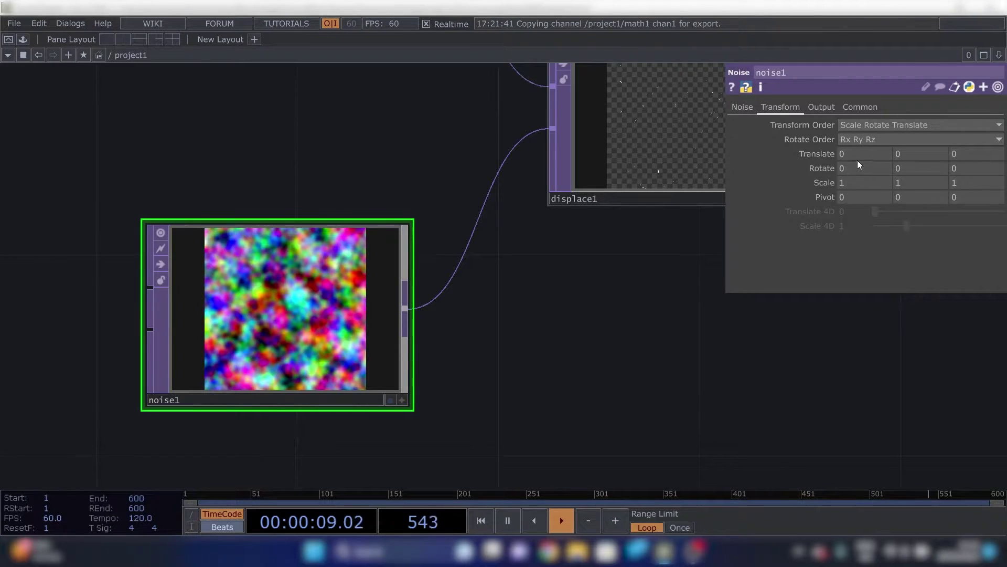
pyautogui.moveTo(853, 155)
pyautogui.mouseDown(button='middle')
pyautogui.moveTo(850, 127)
pyautogui.moveTo(852, 147)
pyautogui.mouseUp(button='middle')
pyautogui.moveTo(972, 154); pyautogui.dragTo(975, 134, button='middle')
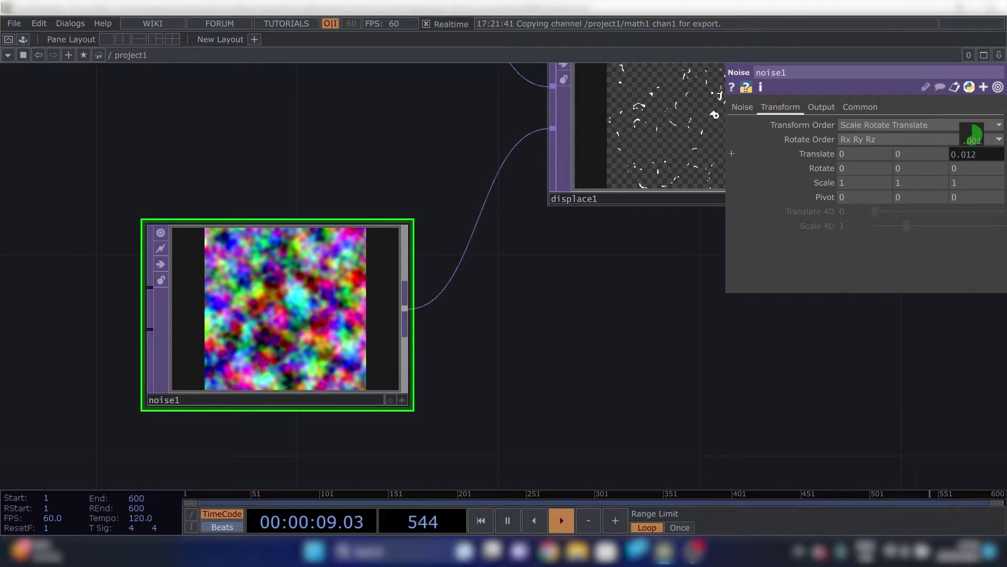
pyautogui.moveTo(975, 129); pyautogui.dragTo(967, 155, button='middle')
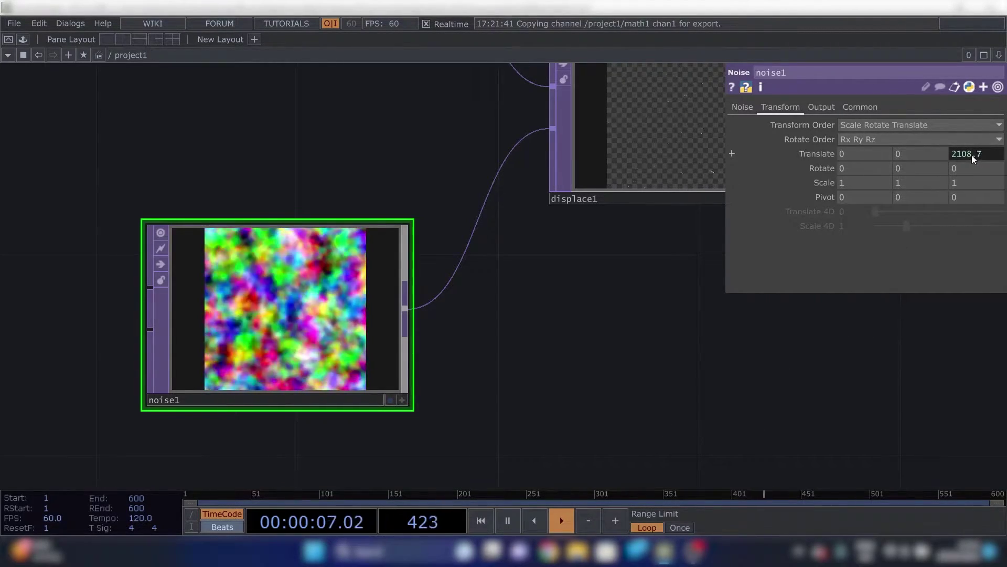
# Slow the noise animation by changing the Noise TOP's Z translation expression to absTime.seconds/10
pyautogui.scroll(2, 341, 296)
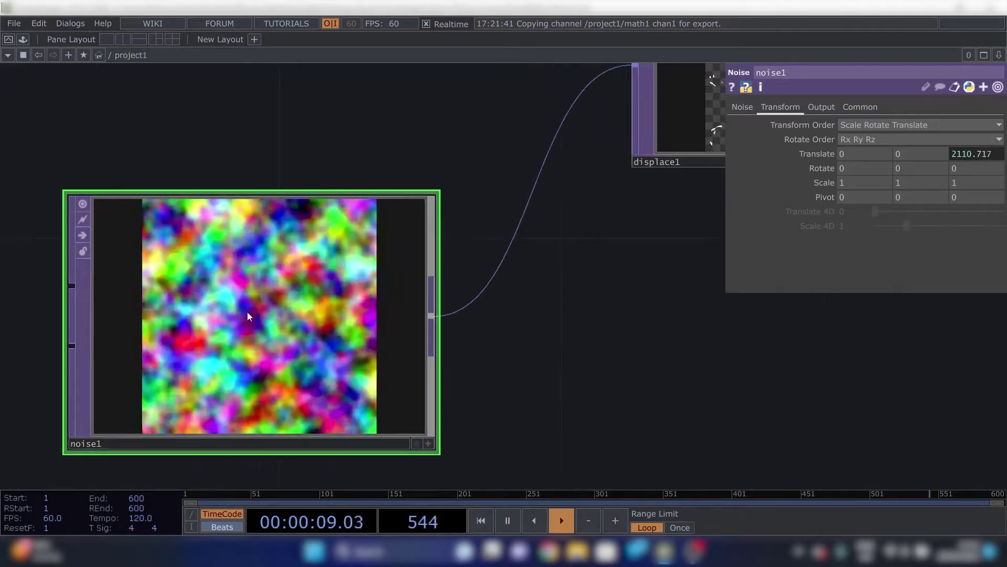
pyautogui.click(966, 152)
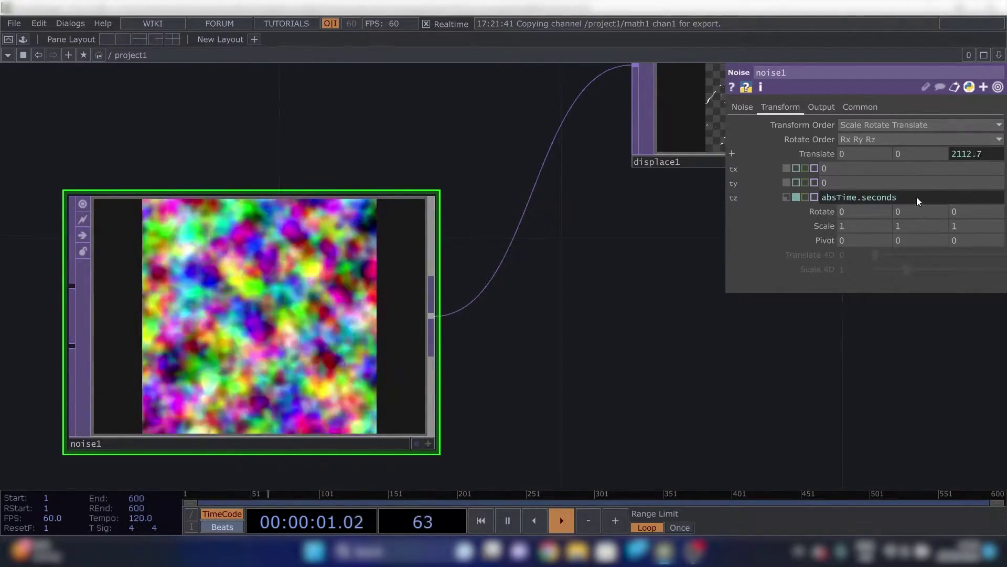
pyautogui.write('/')
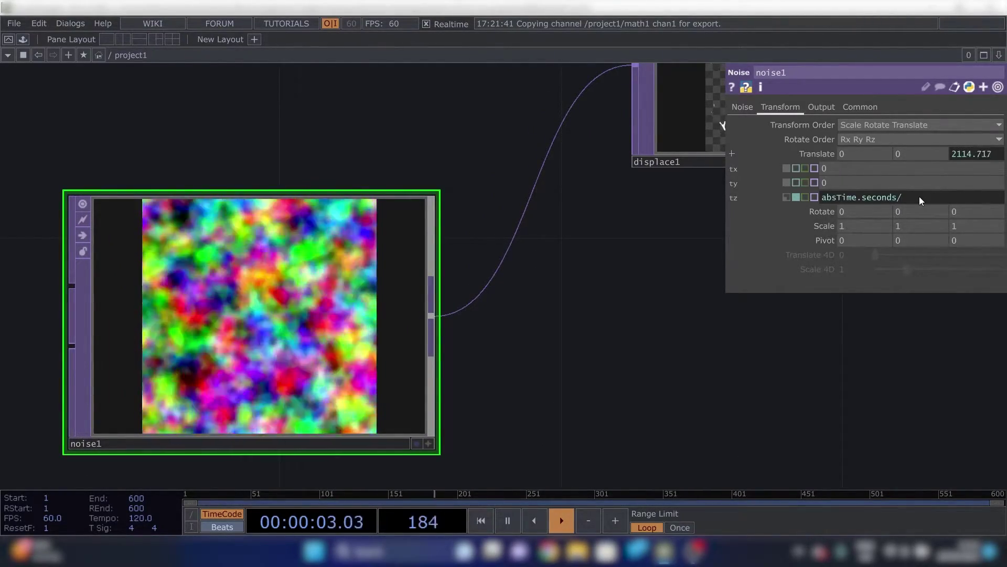
pyautogui.write('10')
pyautogui.click(623, 268)
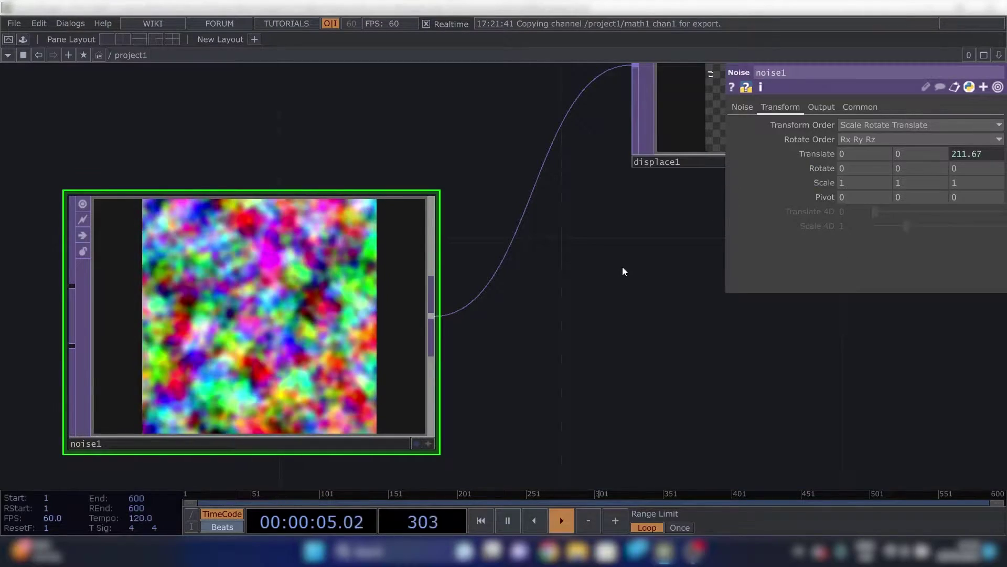
# Select the Displace TOP and reduce its displace weight to 0.1 on both axes
pyautogui.scroll(-2, 382, 311)
pyautogui.moveTo(533, 324); pyautogui.dragTo(224, 373)
pyautogui.moveTo(8, 195); pyautogui.dragTo(121, 246)
pyautogui.scroll(-2, 120, 247)
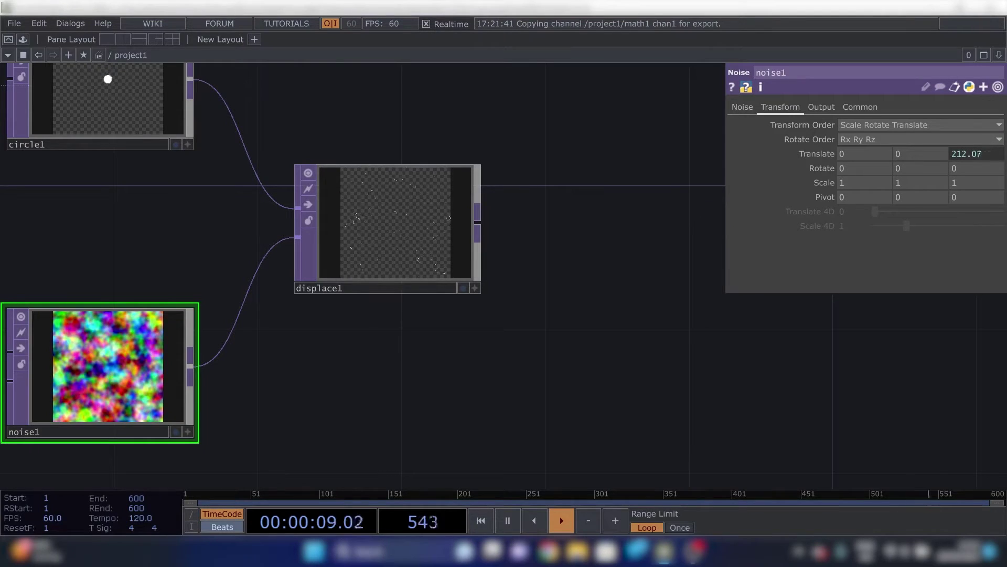
pyautogui.click(395, 269)
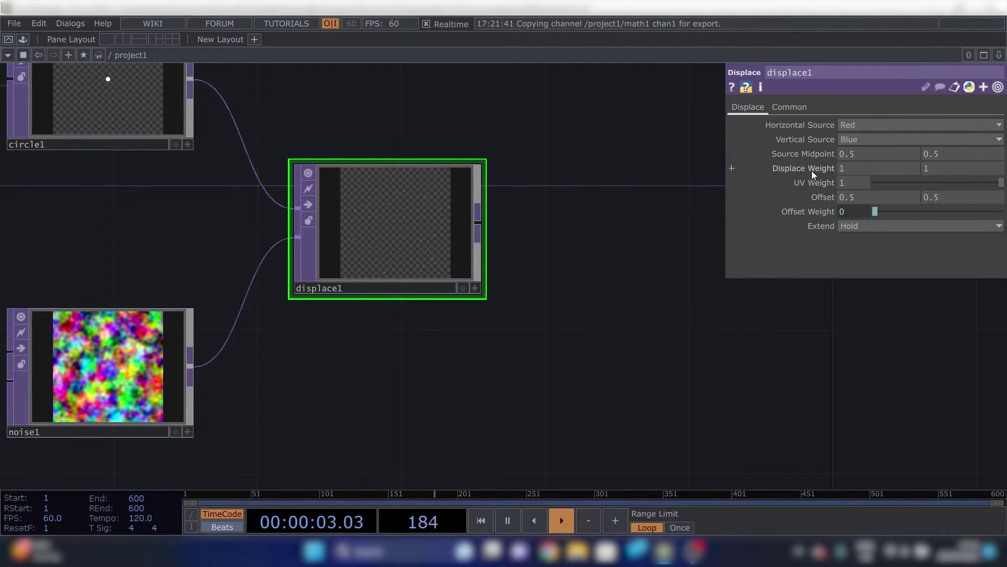
pyautogui.moveTo(821, 170)
pyautogui.mouseDown(button='middle')
pyautogui.moveTo(803, 155)
pyautogui.moveTo(770, 155)
pyautogui.moveTo(811, 155)
pyautogui.mouseUp(button='middle')
pyautogui.scroll(5, 359, 217)
pyautogui.scroll(-3, 465, 268)
pyautogui.scroll(-4, 176, 266)
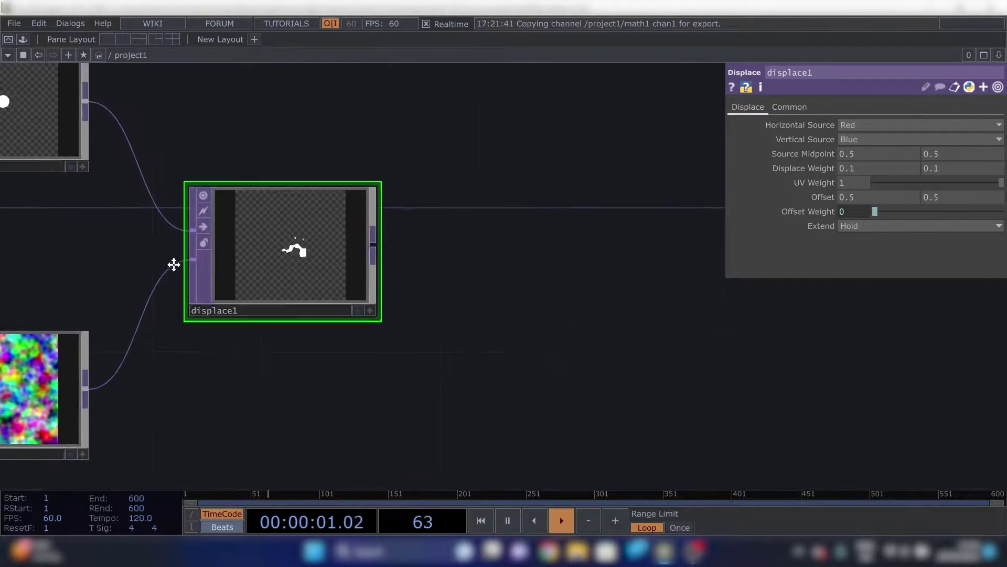
# Try lower displace weights on the Displace TOP, ending at 0.089 on both axes
pyautogui.scroll(2, 54, 108)
pyautogui.moveTo(823, 168); pyautogui.dragTo(835, 195, button='middle')
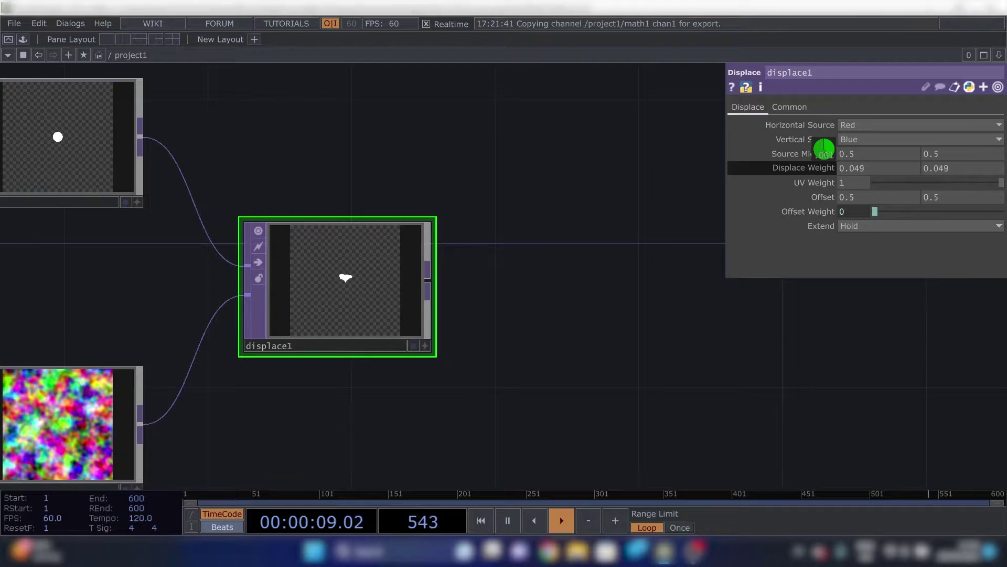
pyautogui.moveTo(824, 149); pyautogui.dragTo(827, 150, button='middle')
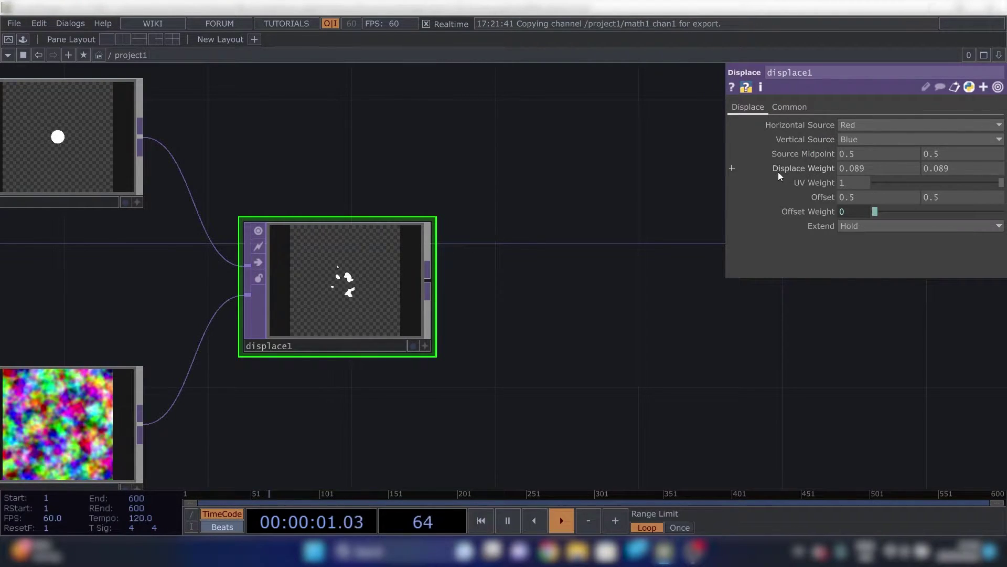
# Set the Displace TOP's displace weight to 0.3 on both axes
pyautogui.click(878, 169)
pyautogui.write('0.3')
pyautogui.press('Tab')
pyautogui.write('03')
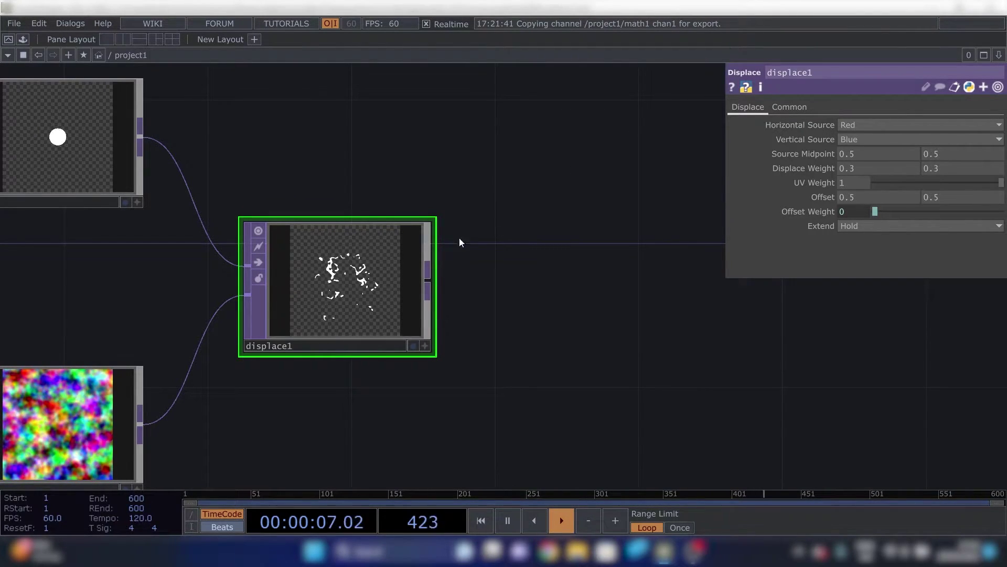
# Add a Feedback TOP after the Displace TOP, placed slightly above it in the network
pyautogui.scroll(-5, 558, 293)
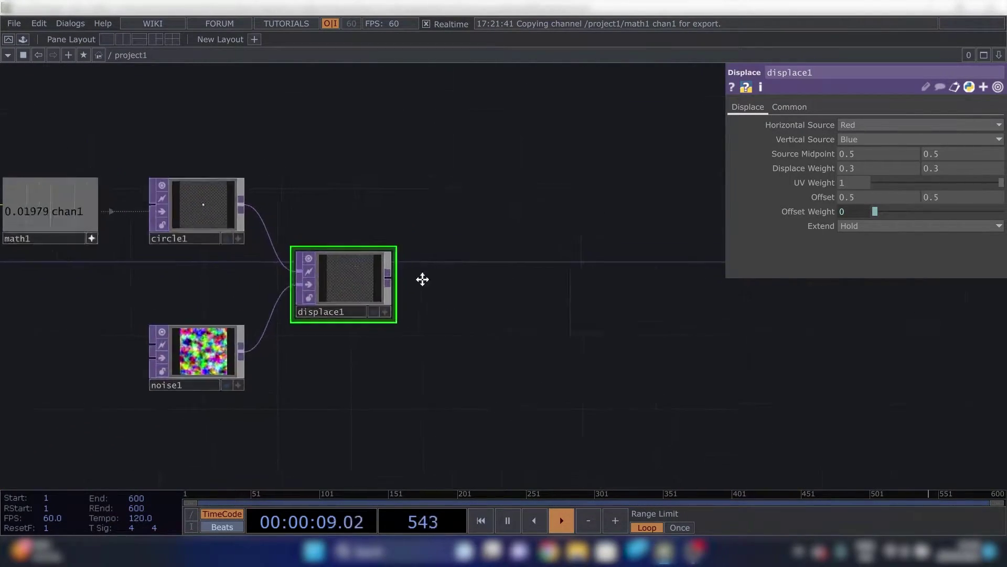
pyautogui.press('Tab')
pyautogui.write('feed')
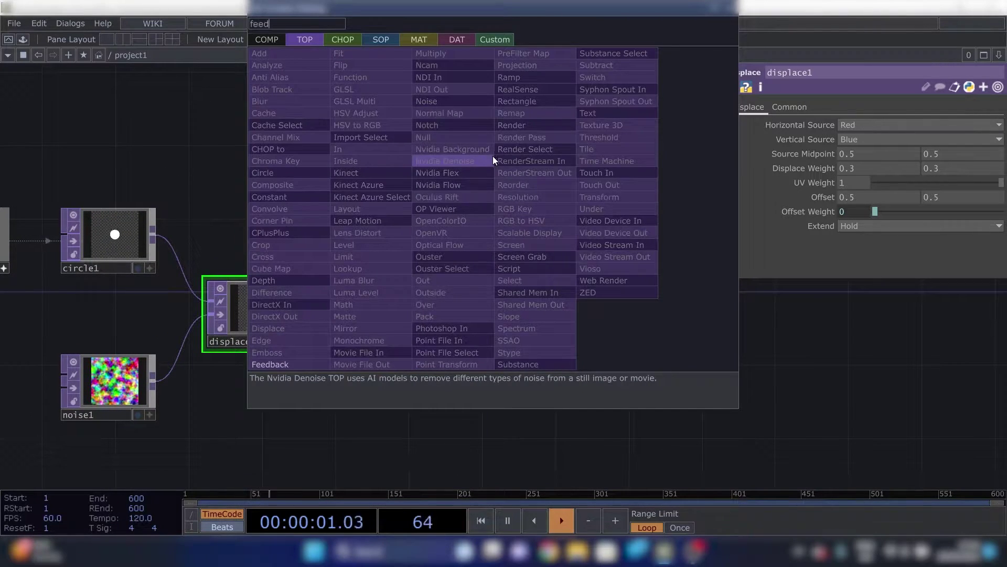
pyautogui.click(306, 364)
pyautogui.click(411, 212)
# Add a Transform TOP beside the Feedback TOP, in the same row and after it
pyautogui.press('Tab')
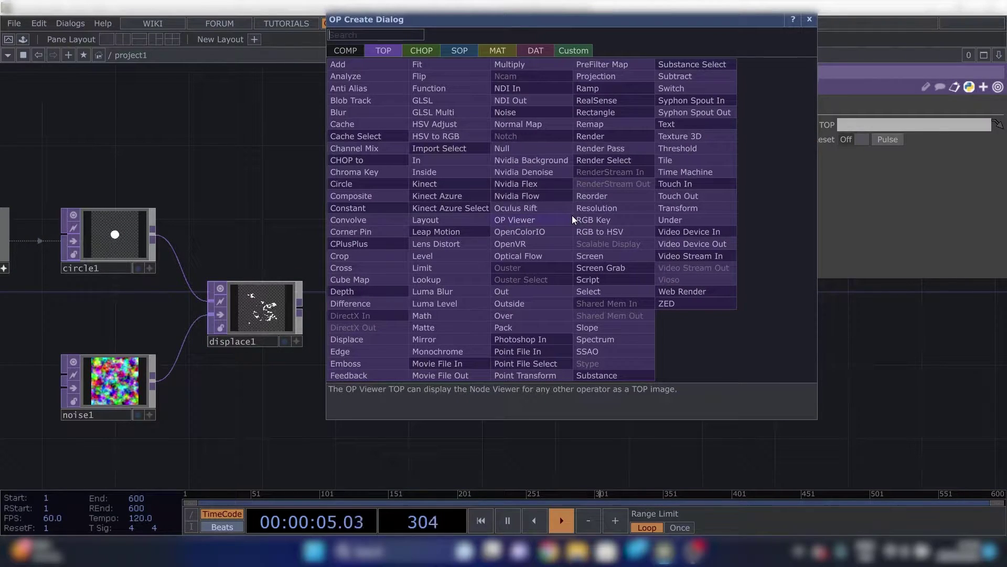
pyautogui.write('tra')
pyautogui.click(687, 209)
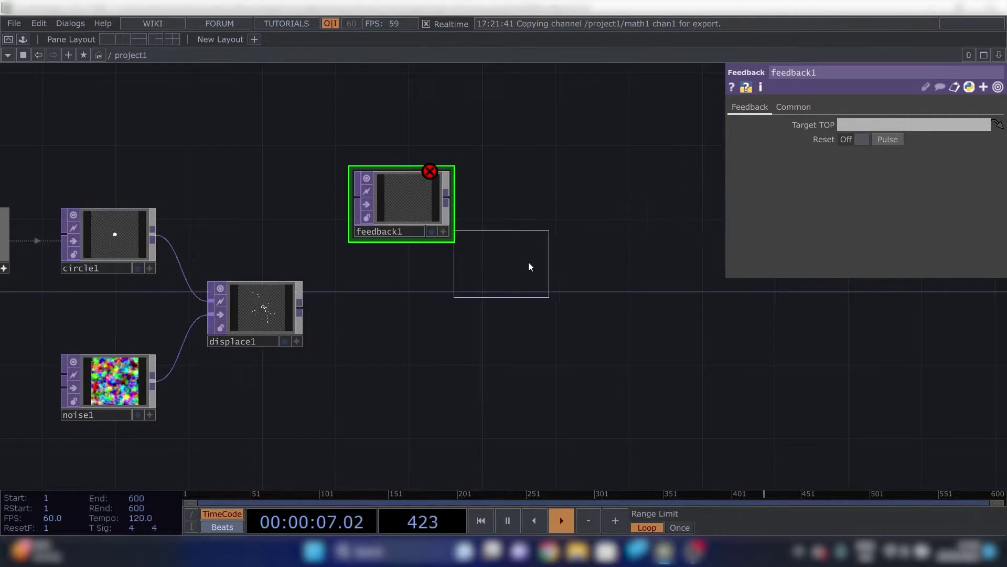
pyautogui.click(538, 200)
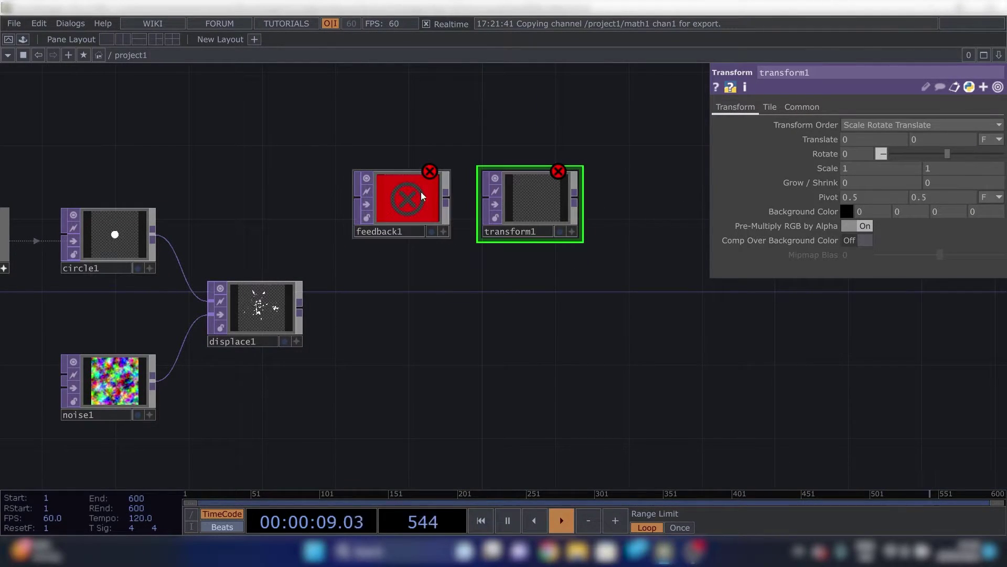
# Add a Level TOP after the Transform TOP, in the same row of the network
pyautogui.press('Tab')
pyautogui.write('leve')
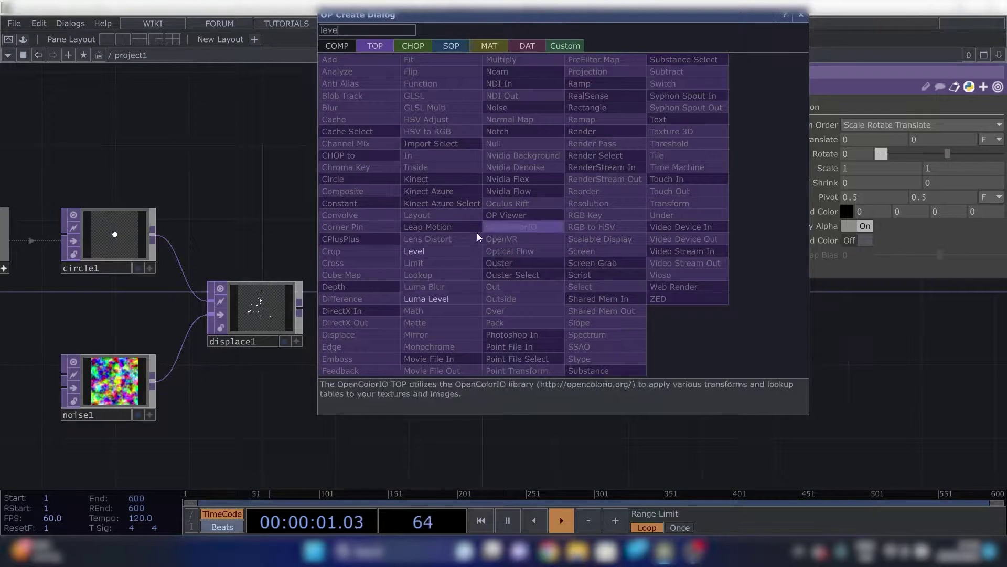
pyautogui.click(443, 252)
pyautogui.click(667, 212)
# Add a Composite TOP past the Level TOP, placed level with the Displace TOP
pyautogui.moveTo(612, 371); pyautogui.dragTo(495, 364)
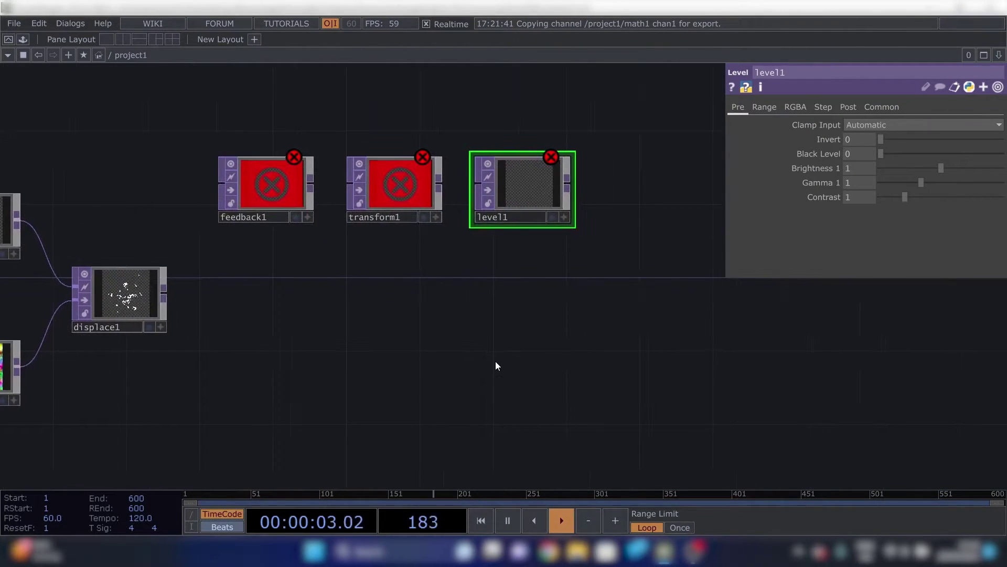
pyautogui.press('Tab')
pyautogui.write('co')
pyautogui.click(496, 361)
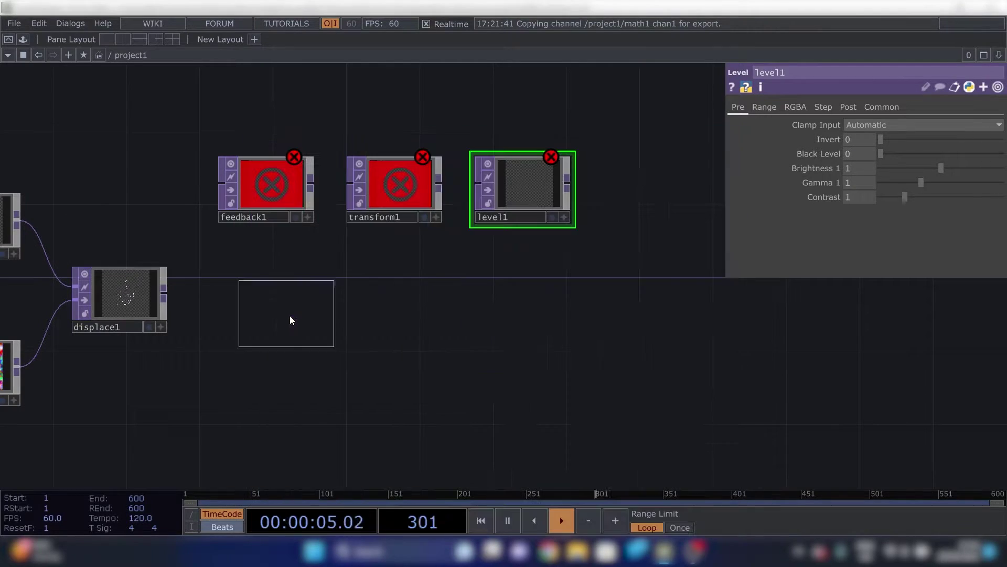
pyautogui.click(662, 298)
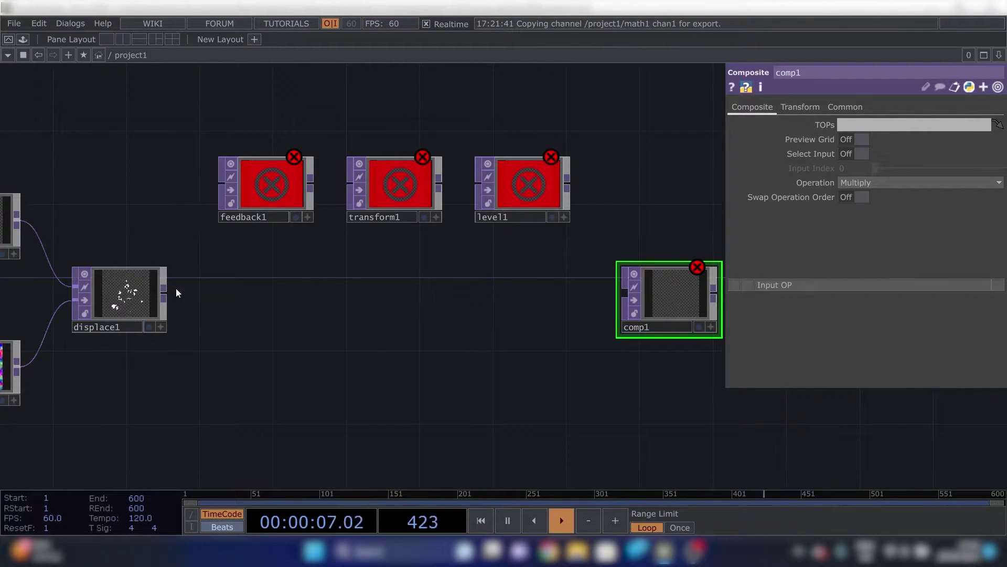
# Wire the Displace TOP through the Feedback, Transform and Level TOPs into the Composite TOP, and also directly into the Composite TOP as second input
pyautogui.moveTo(162, 297); pyautogui.dragTo(282, 184)
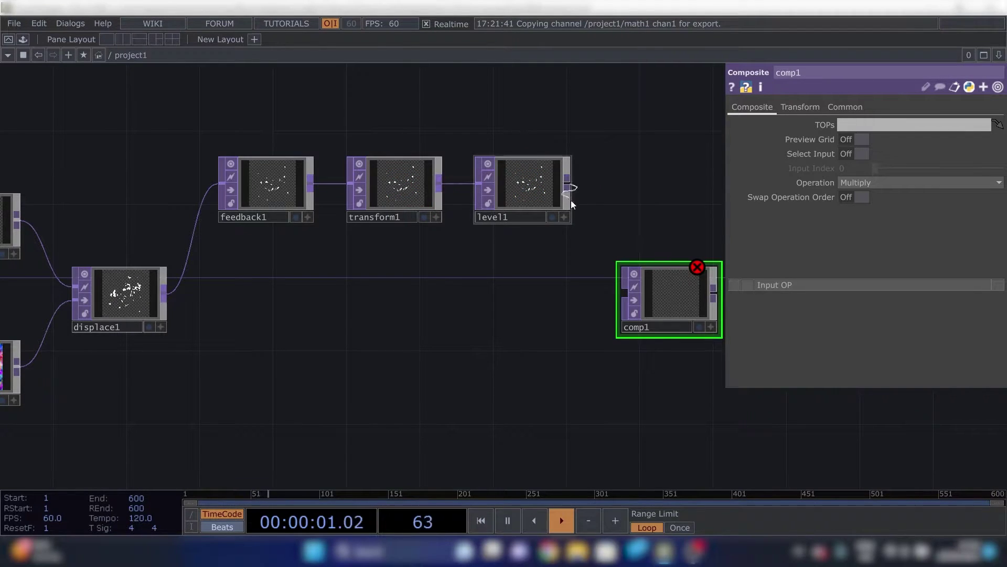
pyautogui.moveTo(567, 185); pyautogui.dragTo(624, 293)
pyautogui.moveTo(174, 299); pyautogui.dragTo(624, 295)
pyautogui.moveTo(435, 365); pyautogui.dragTo(381, 369)
pyautogui.moveTo(160, 375); pyautogui.dragTo(189, 388)
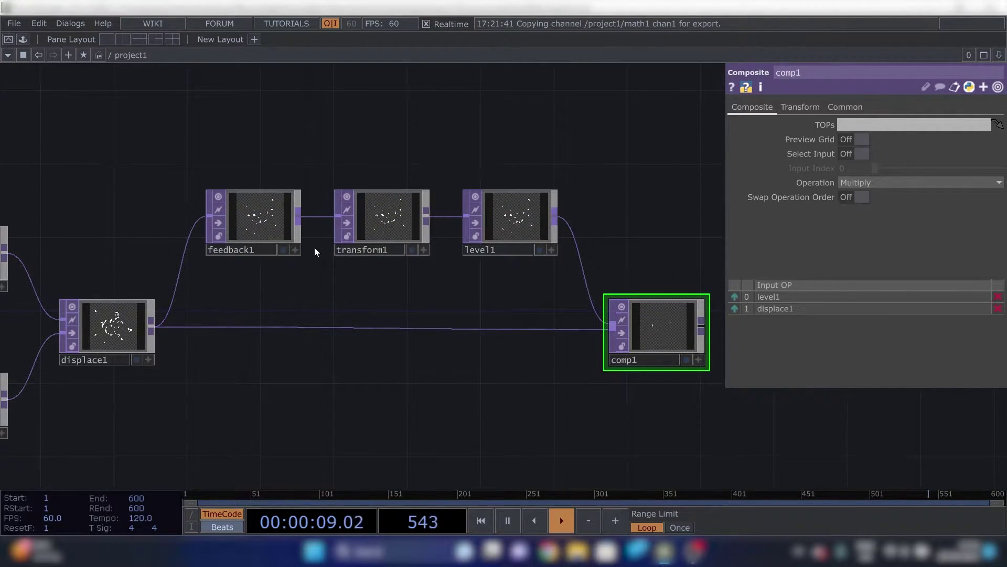
# Try scaling the Transform TOP's image uniformly to 1.1
pyautogui.scroll(3, 314, 158)
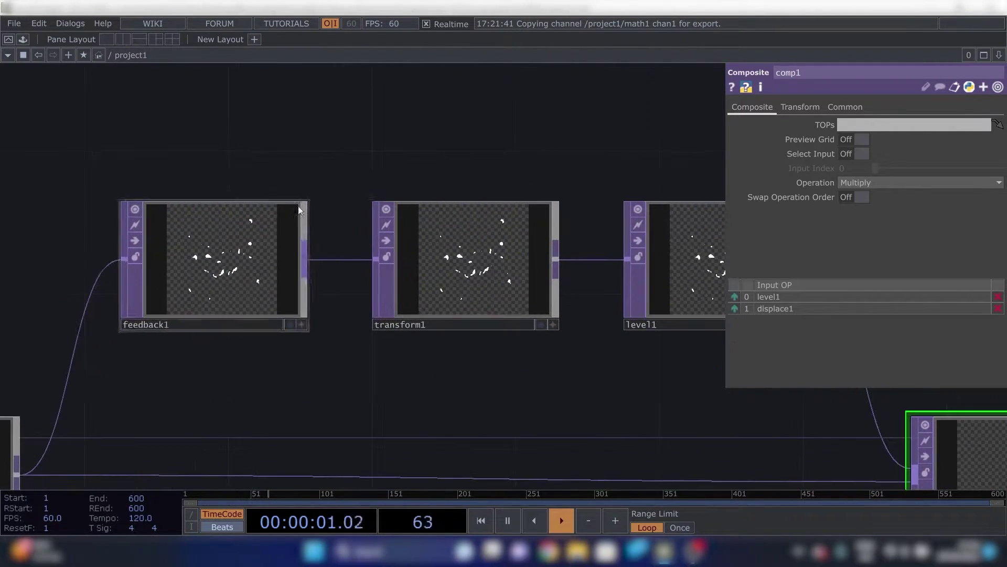
pyautogui.moveTo(239, 371); pyautogui.dragTo(146, 311)
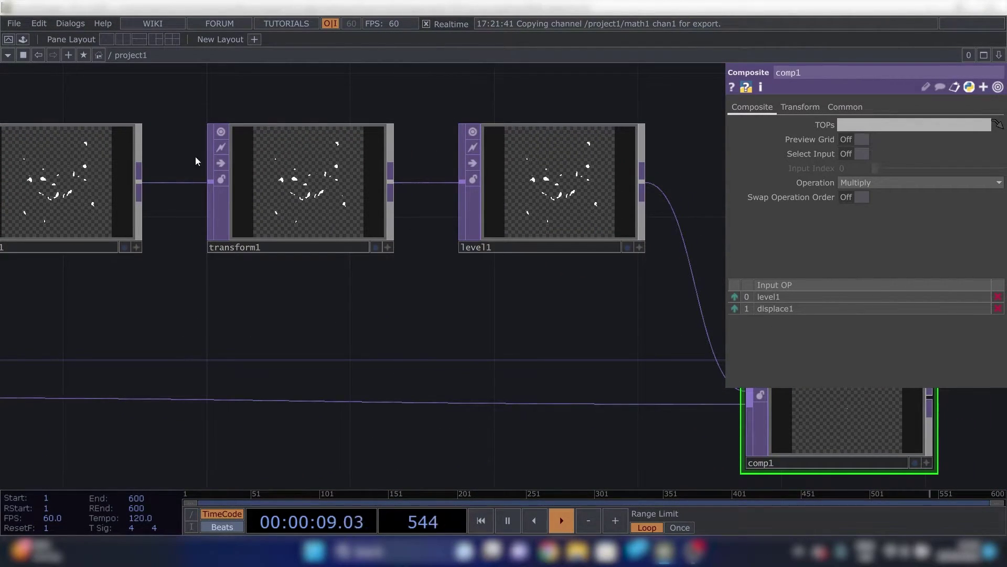
pyautogui.moveTo(214, 281); pyautogui.dragTo(293, 326)
pyautogui.scroll(-3, 292, 326)
pyautogui.moveTo(381, 344); pyautogui.dragTo(339, 319)
pyautogui.click(324, 224)
pyautogui.scroll(3, 166, 244)
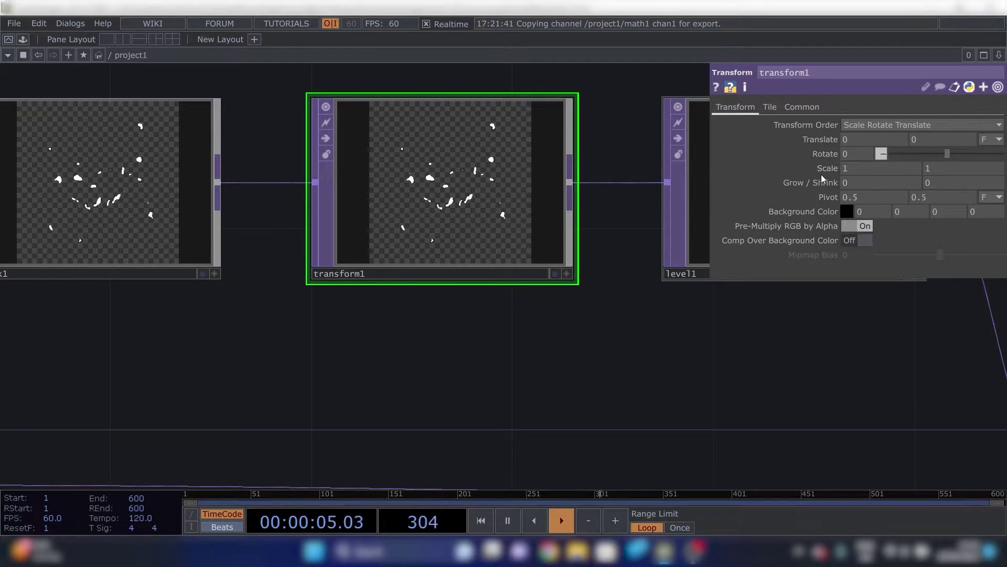
pyautogui.moveTo(821, 179)
pyautogui.mouseDown(button='middle')
pyautogui.moveTo(825, 156)
pyautogui.moveTo(839, 156)
pyautogui.moveTo(828, 174)
pyautogui.mouseUp(button='middle')
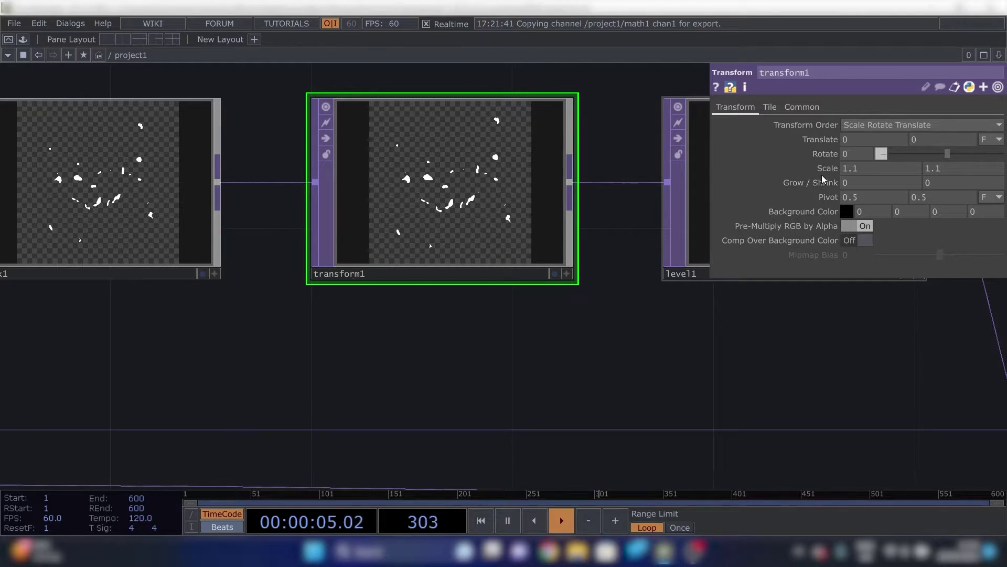
pyautogui.moveTo(803, 174); pyautogui.dragTo(783, 172, button='middle')
# Add a Keyboard In CHOP directly above the Feedback TOP
pyautogui.scroll(-5, 551, 314)
pyautogui.moveTo(414, 385); pyautogui.dragTo(413, 394)
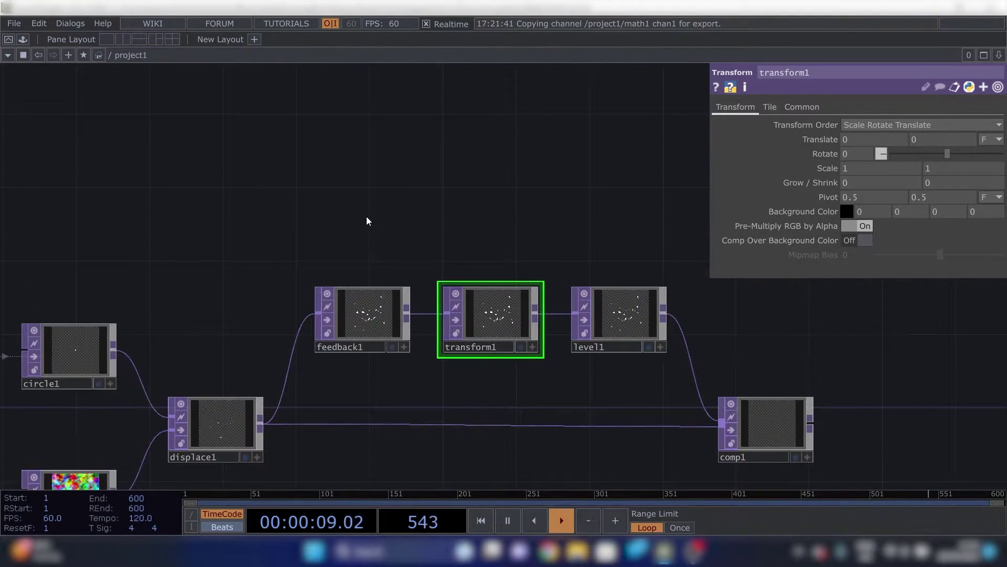
pyautogui.press('Tab')
pyautogui.write('ke')
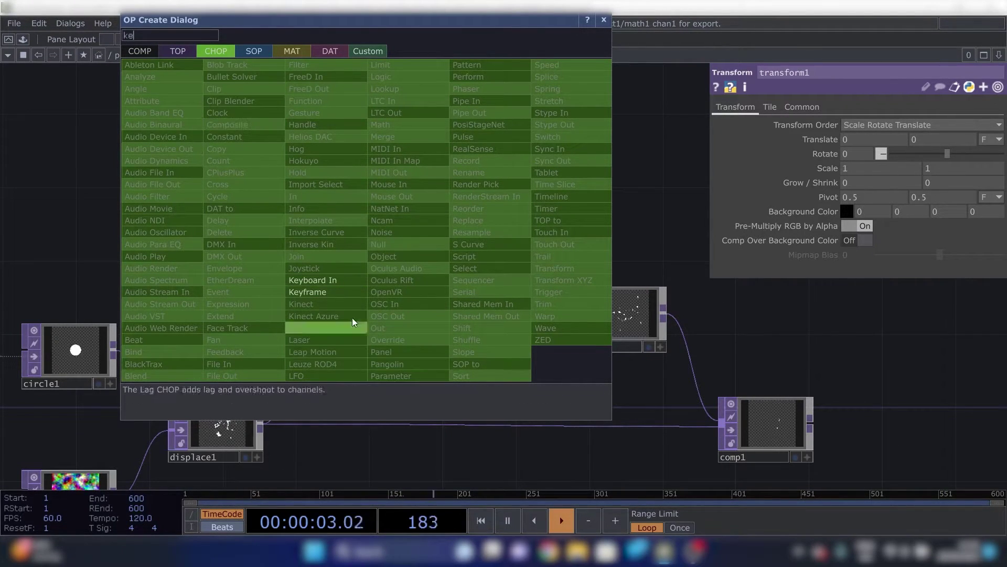
pyautogui.click(332, 280)
pyautogui.click(360, 219)
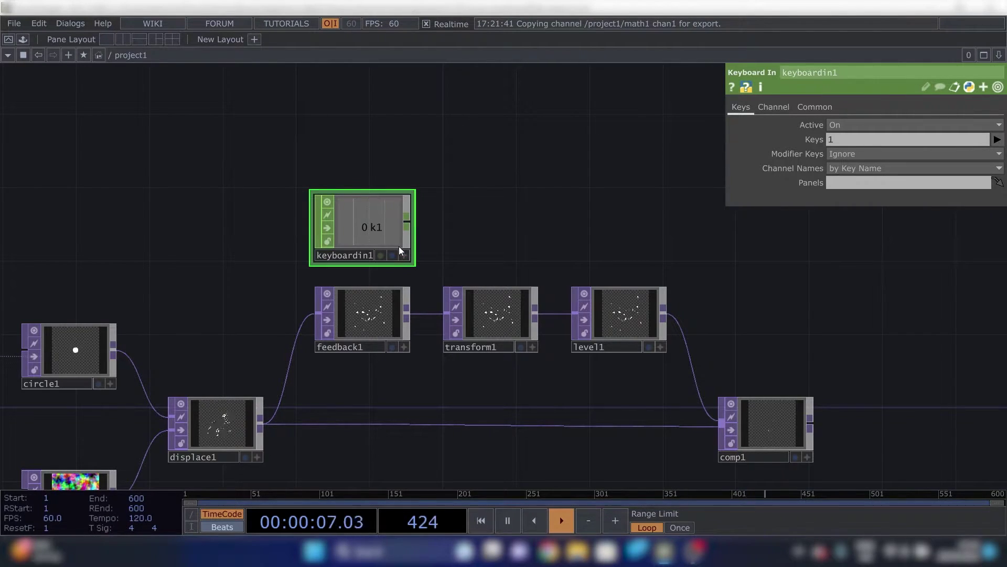
# Test how the Keyboard In CHOP's k1 channel responds to the 1 key
pyautogui.press('1')
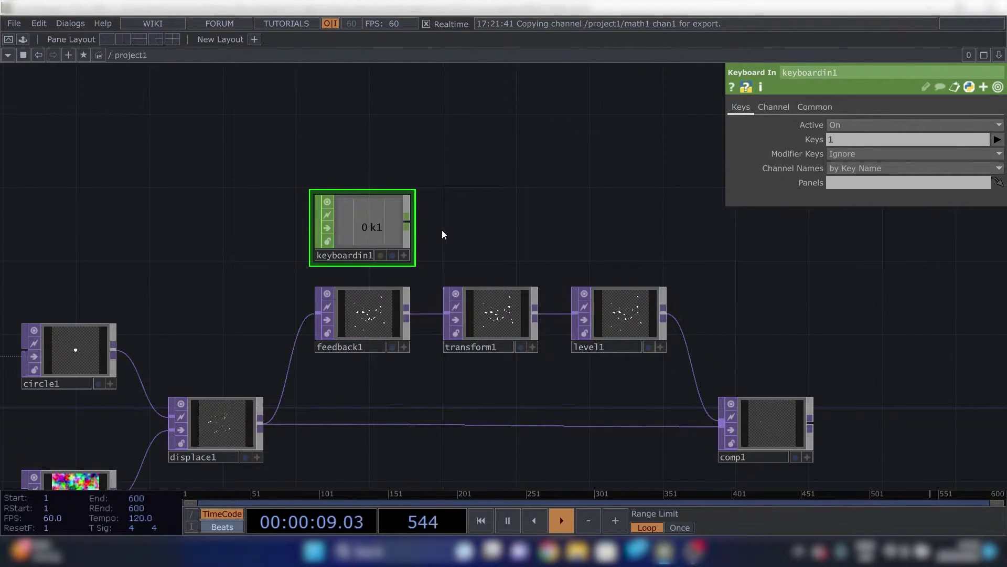
pyautogui.press('1')
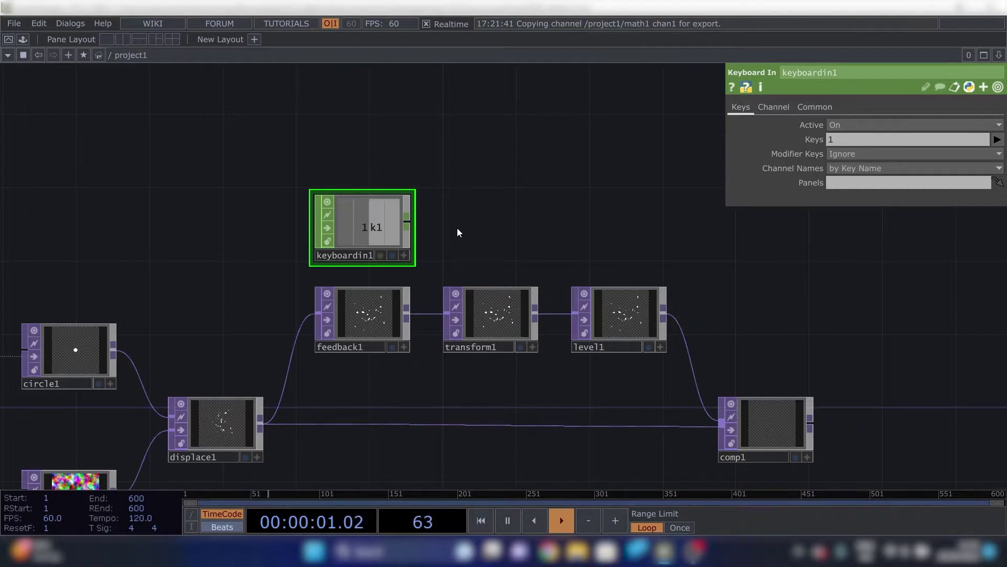
pyautogui.press('1')
pyautogui.moveTo(453, 253); pyautogui.dragTo(407, 245)
pyautogui.press('1')
# Link the Keyboard In CHOP's k1 channel to the Feedback TOP's Reset Pulse as a CHOP Reference and test it
pyautogui.click(358, 307)
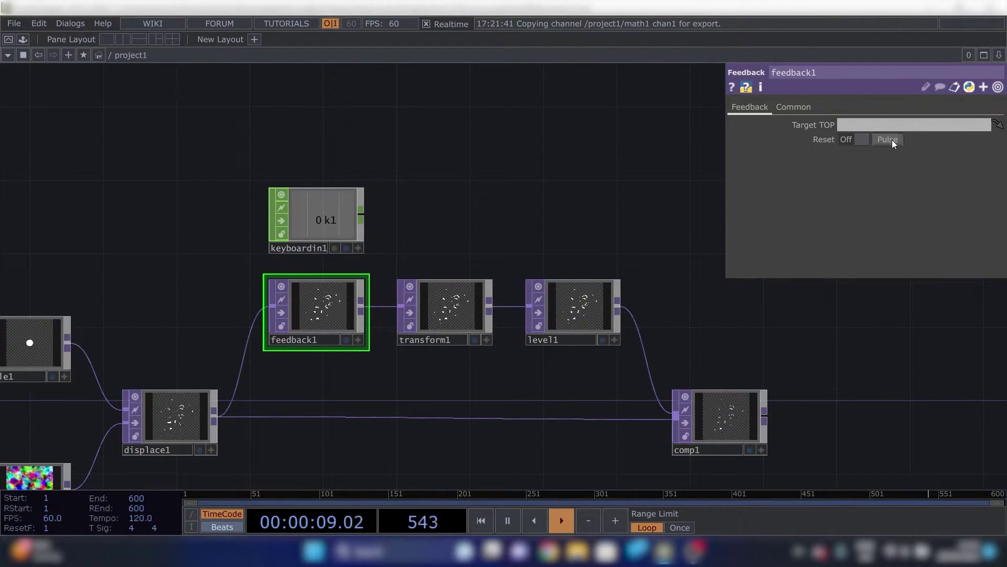
pyautogui.click(358, 248)
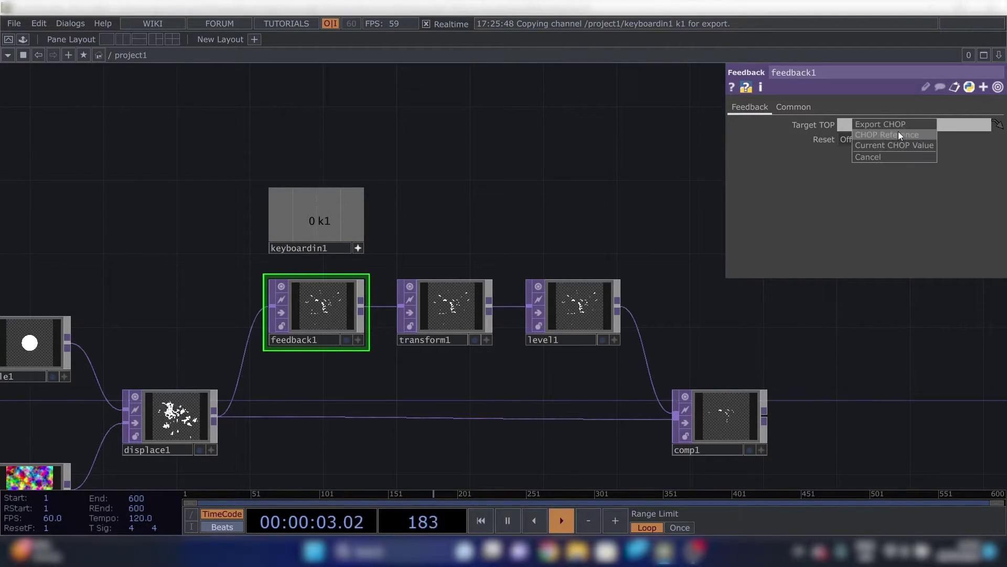
pyautogui.click(902, 135)
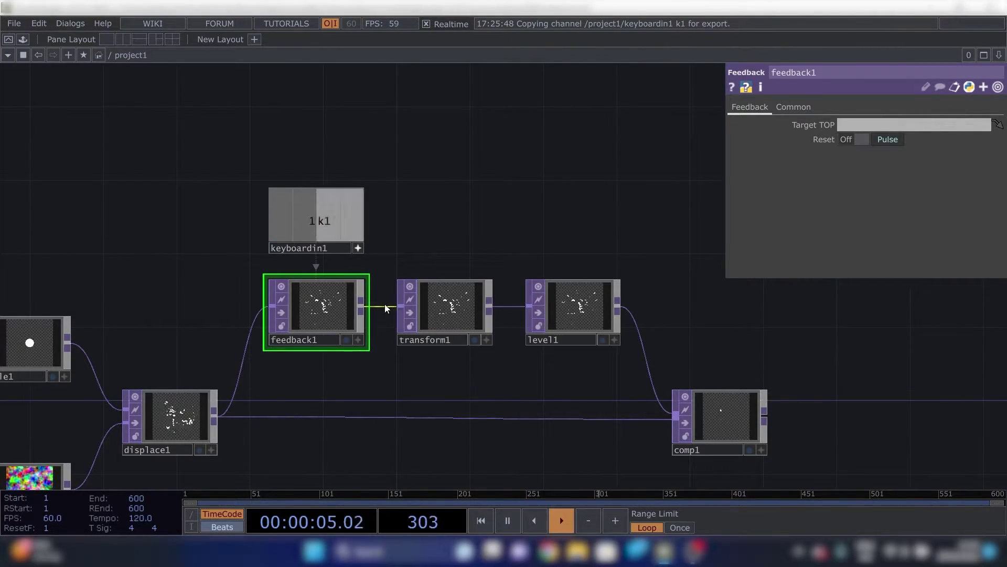
pyautogui.press('1')
# Try entering comp1 as the Feedback TOP's Target TOP and undo that change
pyautogui.moveTo(403, 387); pyautogui.dragTo(273, 311)
pyautogui.moveTo(349, 365); pyautogui.dragTo(337, 341)
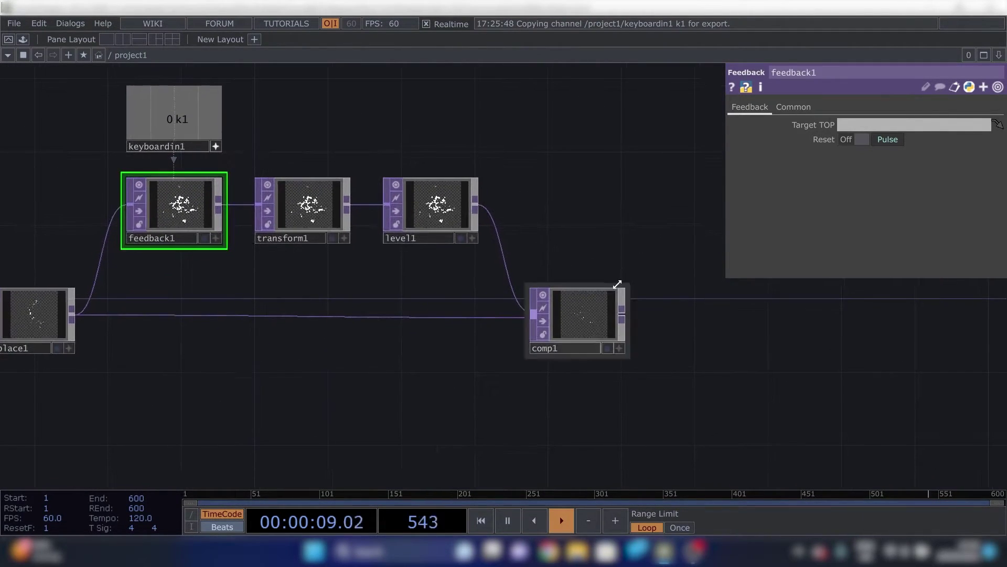
pyautogui.click(579, 321)
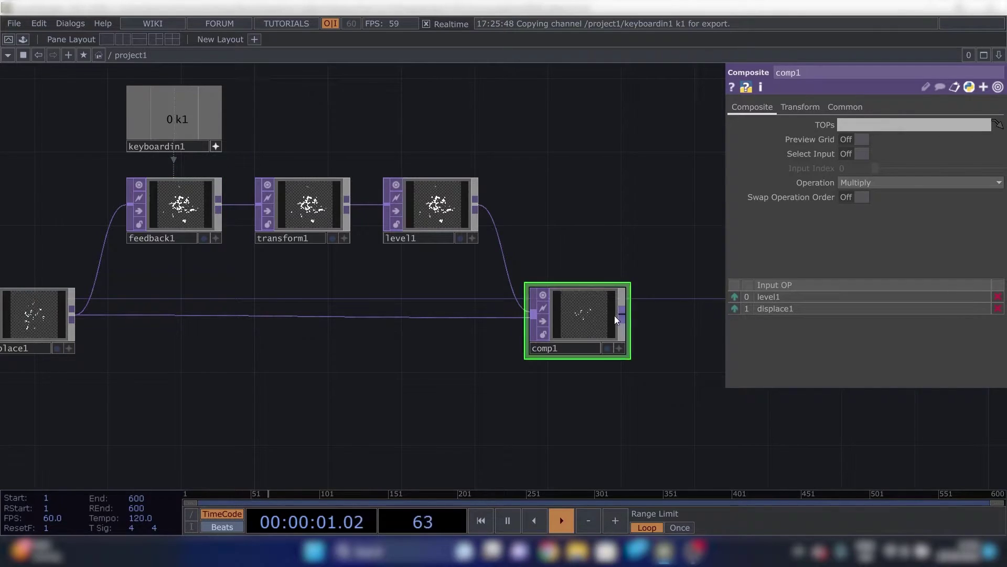
pyautogui.click(183, 209)
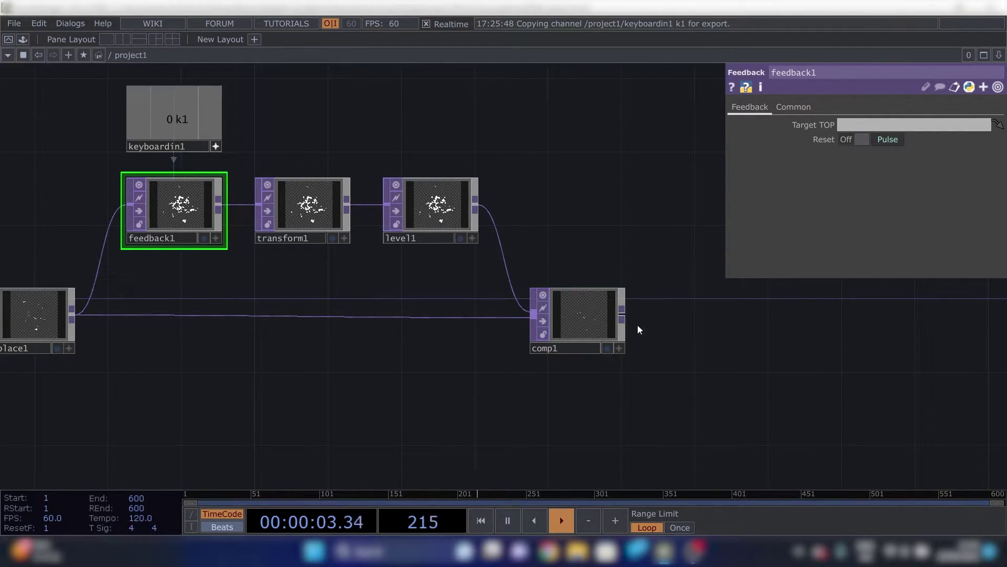
pyautogui.click(590, 318)
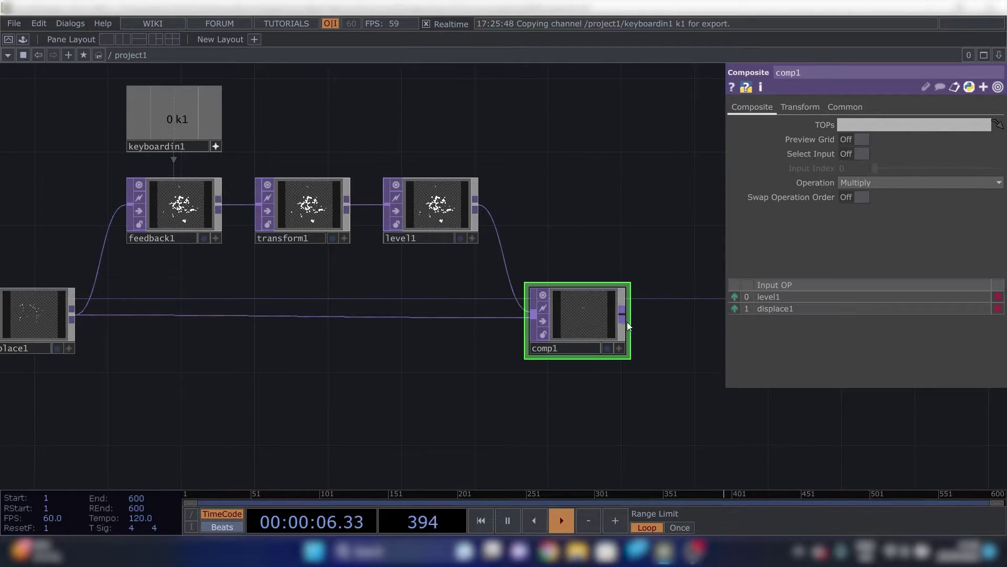
pyautogui.click(212, 238)
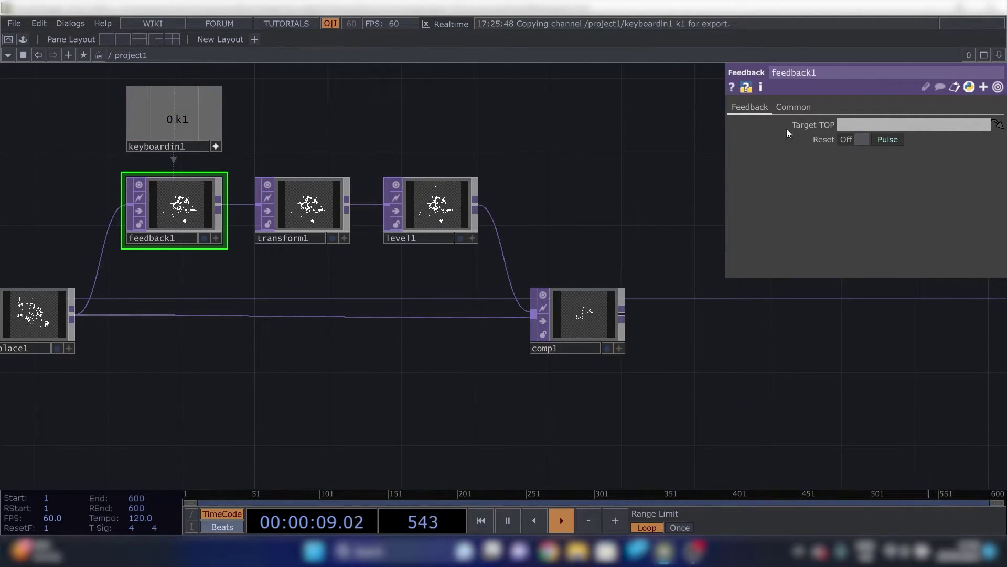
pyautogui.write('comp1')
pyautogui.press('Return')
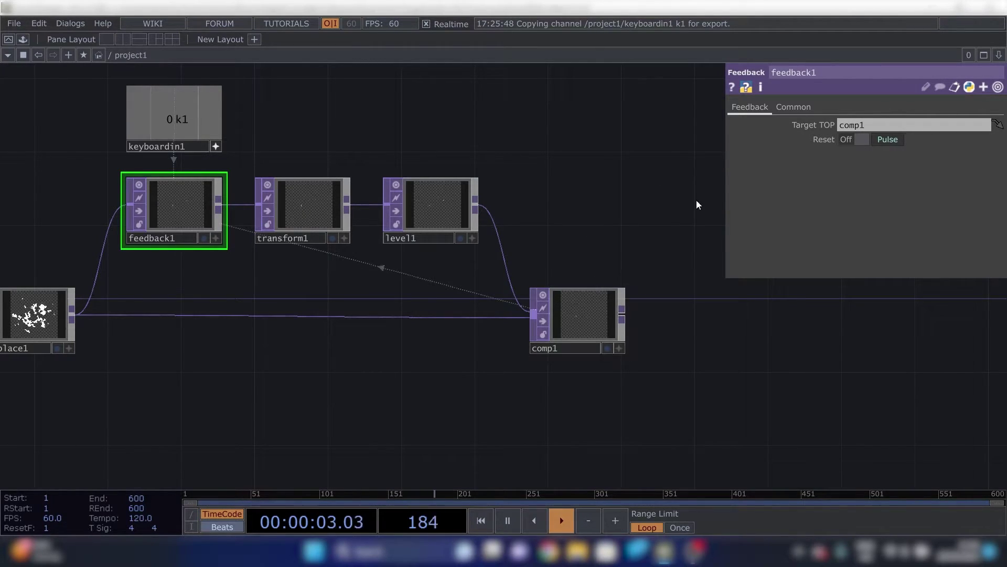
pyautogui.hotkey('ctrl', 'z')
# Make the Composite TOP comp1 the Feedback TOP's target by dropping its node onto the Feedback node
pyautogui.moveTo(575, 316); pyautogui.dragTo(170, 206)
pyautogui.moveTo(646, 235); pyautogui.dragTo(609, 235)
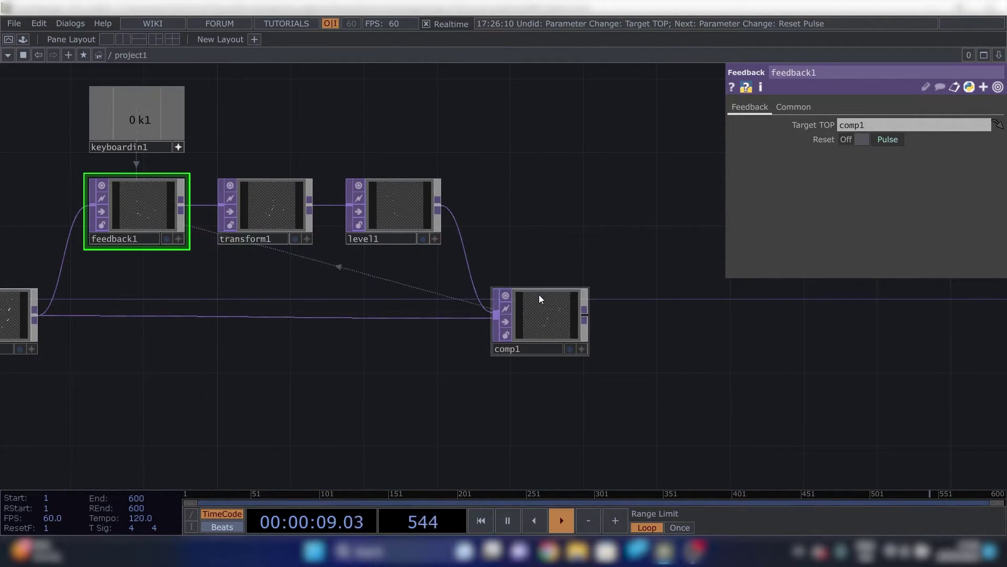
# Set the Composite TOP's operation to Add and inspect the accumulated image up close
pyautogui.click(546, 333)
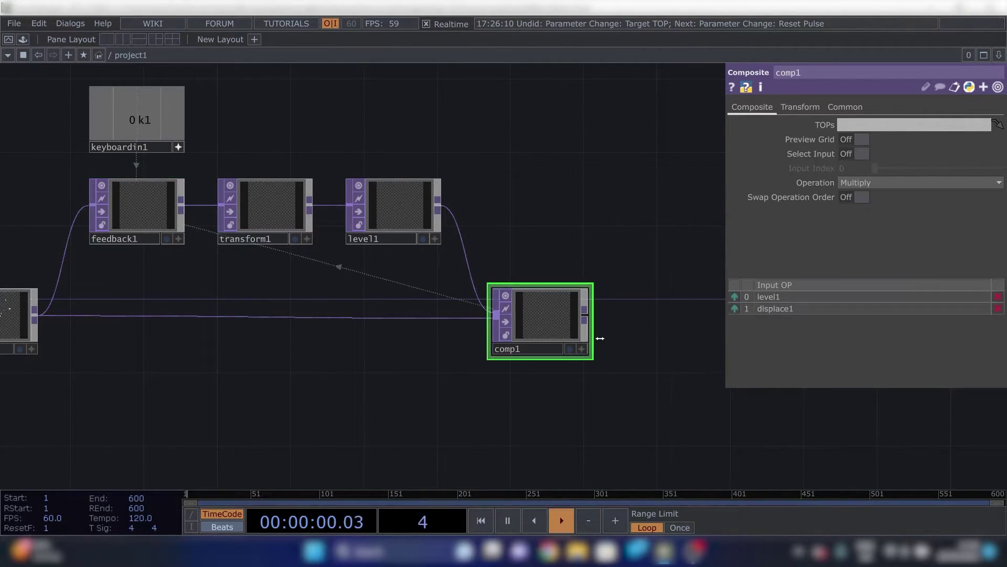
pyautogui.click(923, 184)
pyautogui.click(855, 197)
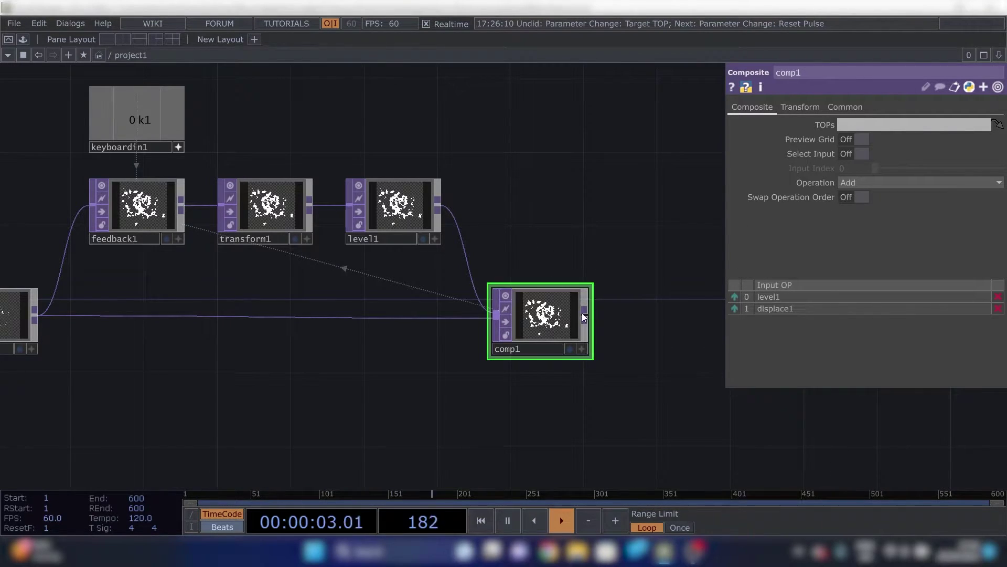
pyautogui.scroll(5, 583, 314)
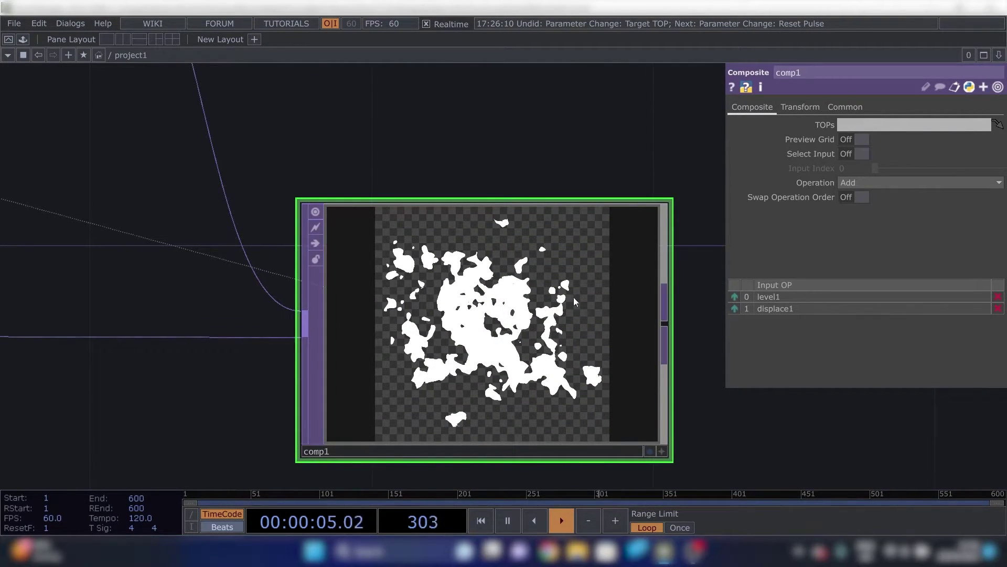
pyautogui.scroll(-5, 423, 285)
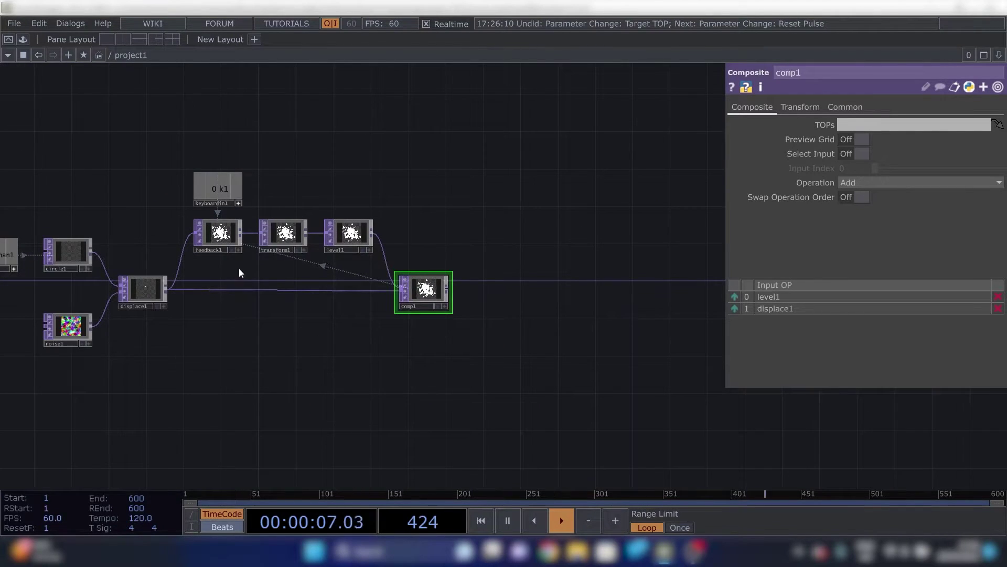
# Set the Transform TOP's scale to 0.972 in both X and Y and check the resulting trails
pyautogui.scroll(4, 377, 271)
pyautogui.moveTo(272, 268); pyautogui.dragTo(526, 337)
pyautogui.moveTo(337, 340)
pyautogui.mouseDown()
pyautogui.moveTo(513, 329)
pyautogui.moveTo(339, 337)
pyautogui.mouseUp()
pyautogui.click(317, 183)
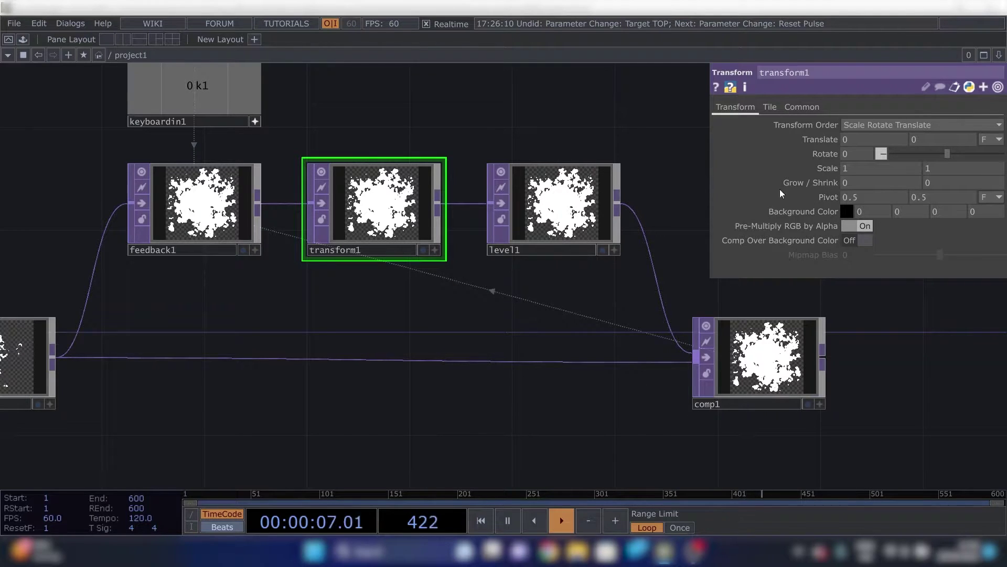
pyautogui.moveTo(393, 339); pyautogui.dragTo(369, 360)
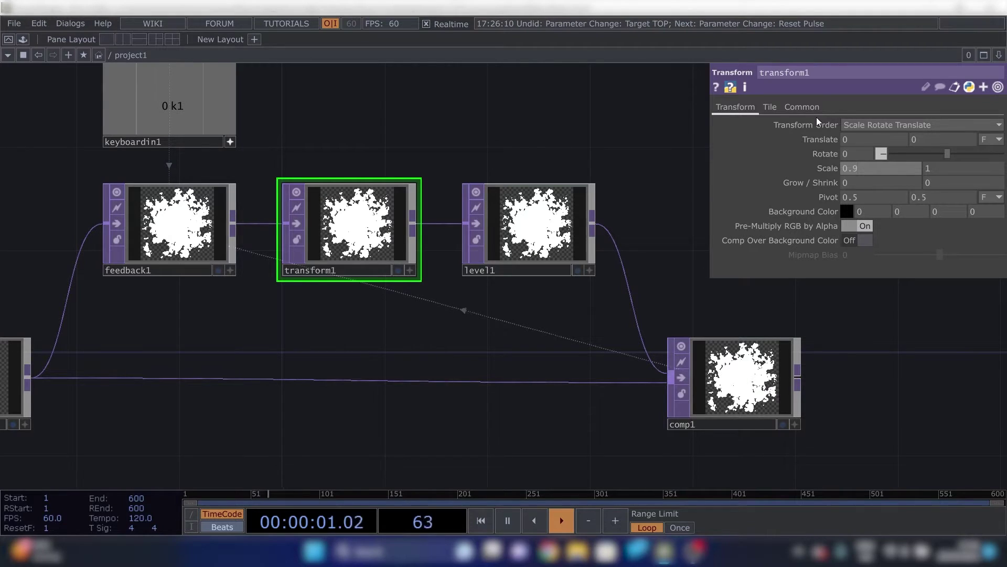
pyautogui.write('2')
pyautogui.press('Tab')
pyautogui.write('0.')
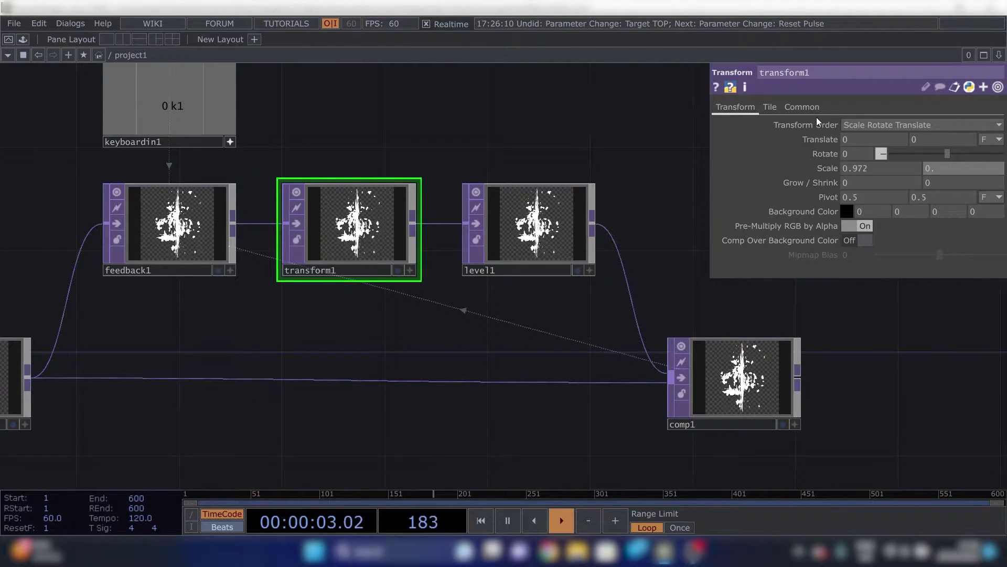
pyautogui.write('972')
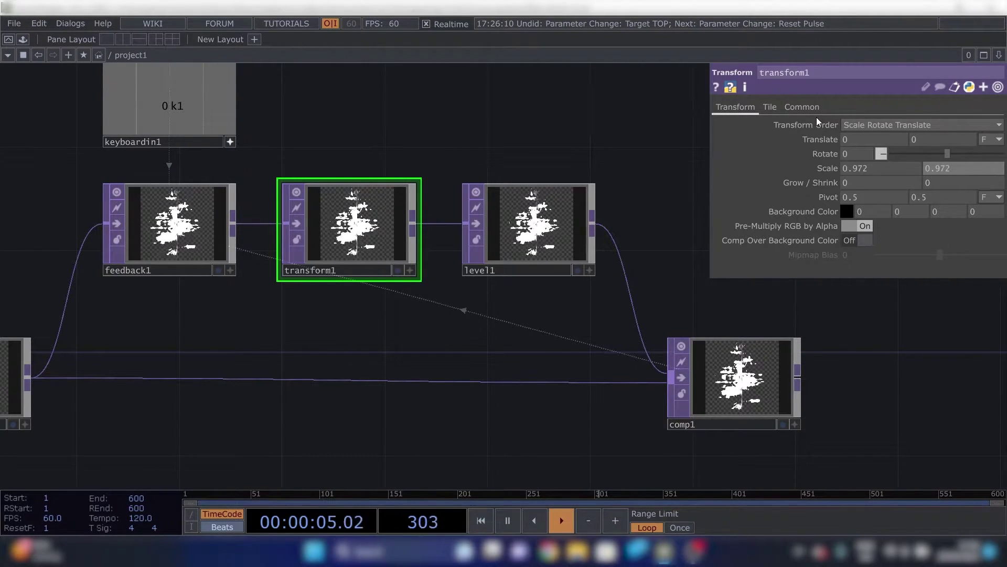
pyautogui.click(523, 320)
pyautogui.scroll(8, 529, 230)
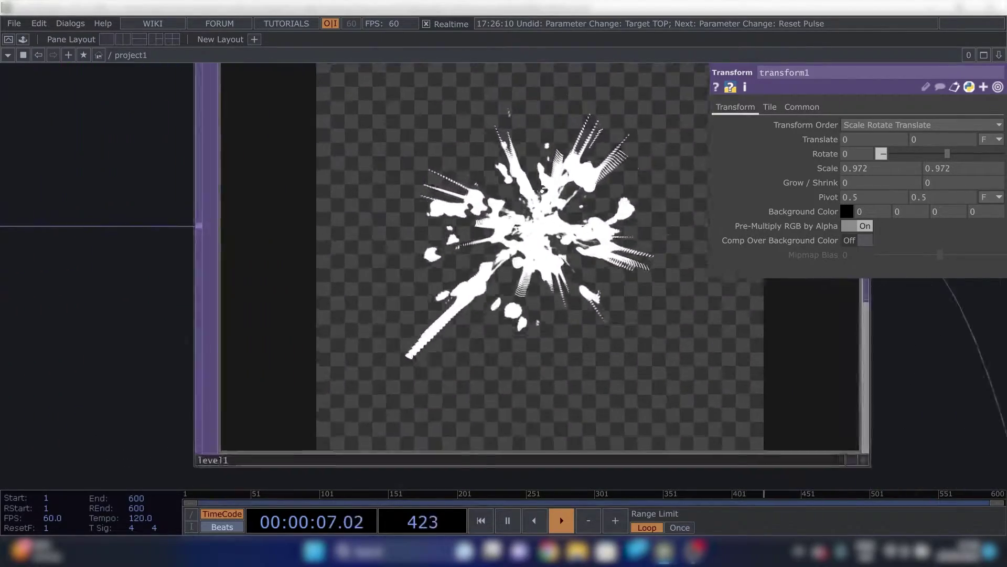
pyautogui.scroll(-9, 551, 202)
# Set the Transform TOP's rotation to 1 and check the swirling trails up close
pyautogui.moveTo(514, 298); pyautogui.dragTo(263, 226)
pyautogui.scroll(3, 493, 320)
pyautogui.scroll(4, 509, 312)
pyautogui.scroll(-10, 420, 319)
pyautogui.moveTo(179, 290); pyautogui.dragTo(392, 325)
pyautogui.click(855, 154)
pyautogui.write('1')
pyautogui.press('Return')
pyautogui.scroll(3, 267, 231)
pyautogui.scroll(3, 266, 231)
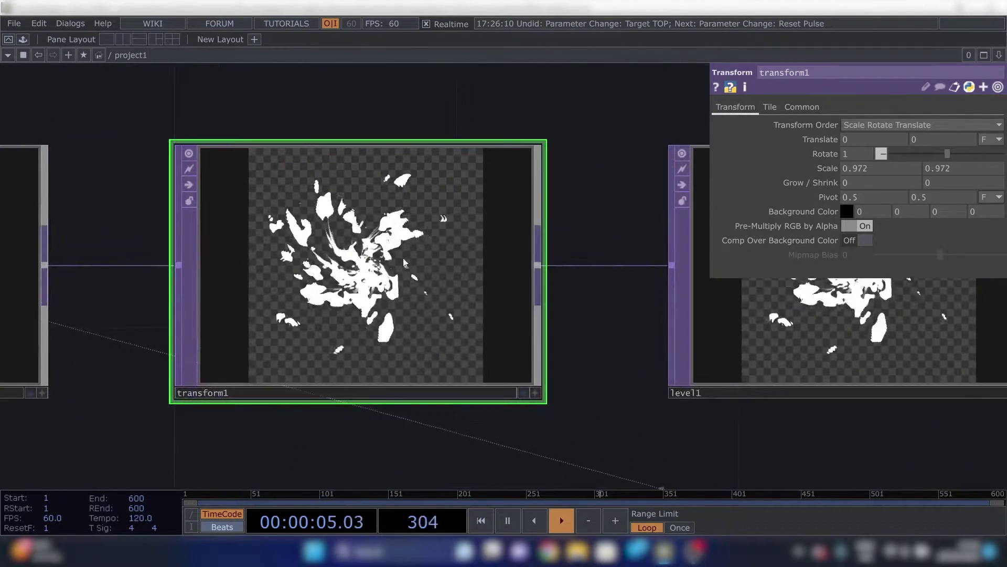
# Set the Level TOP's Brightness 1 to 0.99 and check how the trails fade
pyautogui.scroll(-3, 422, 242)
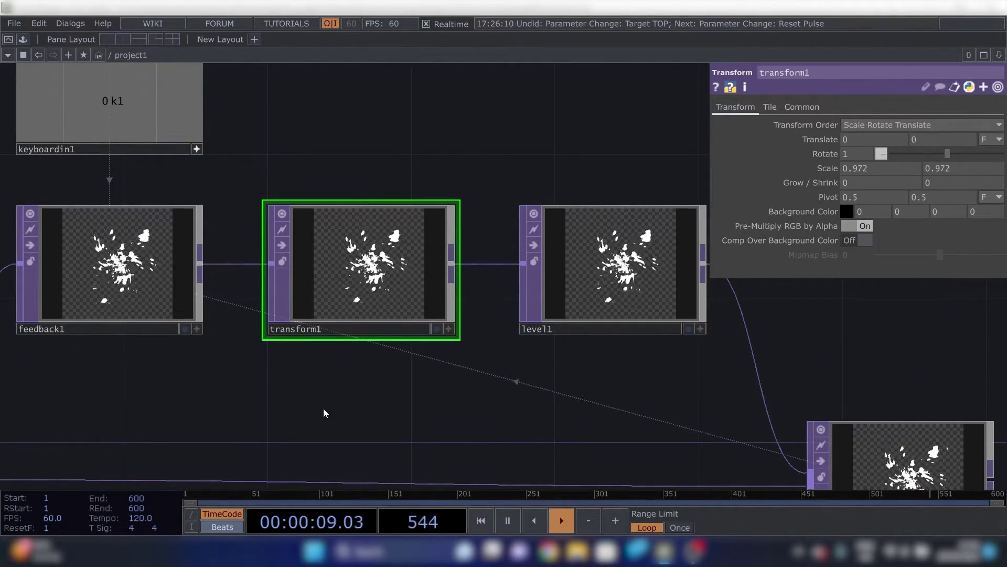
pyautogui.click(578, 269)
pyautogui.moveTo(361, 158); pyautogui.dragTo(80, 183)
pyautogui.click(860, 168)
pyautogui.write('0.')
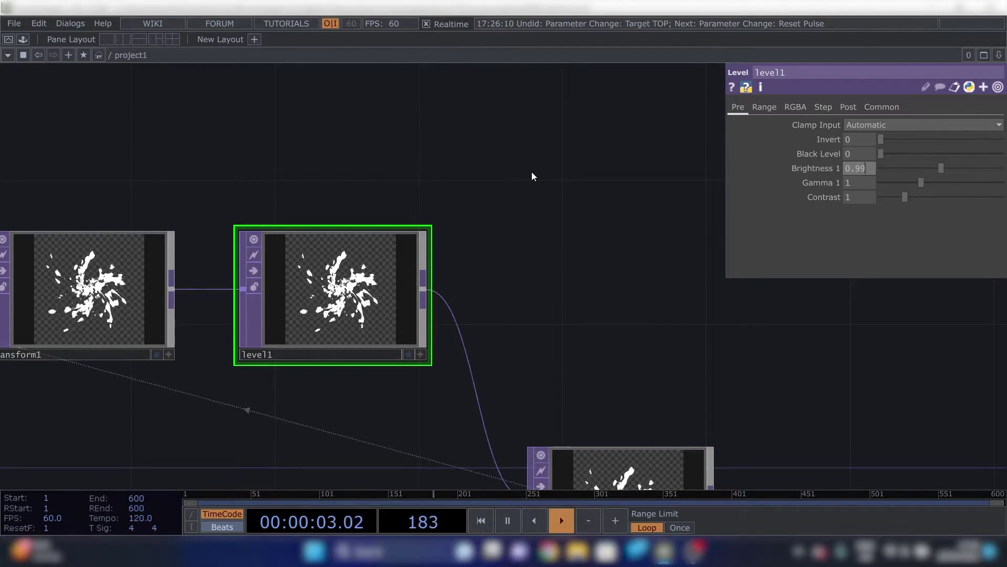
pyautogui.write('99')
pyautogui.press('Return')
pyautogui.scroll(6, 329, 308)
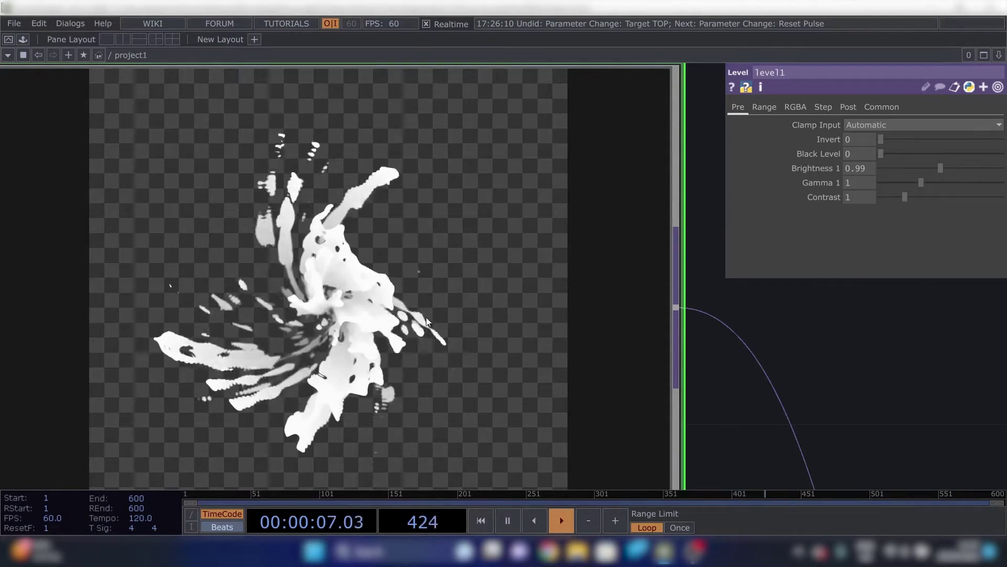
pyautogui.scroll(-6, 463, 321)
pyautogui.scroll(-2, 464, 321)
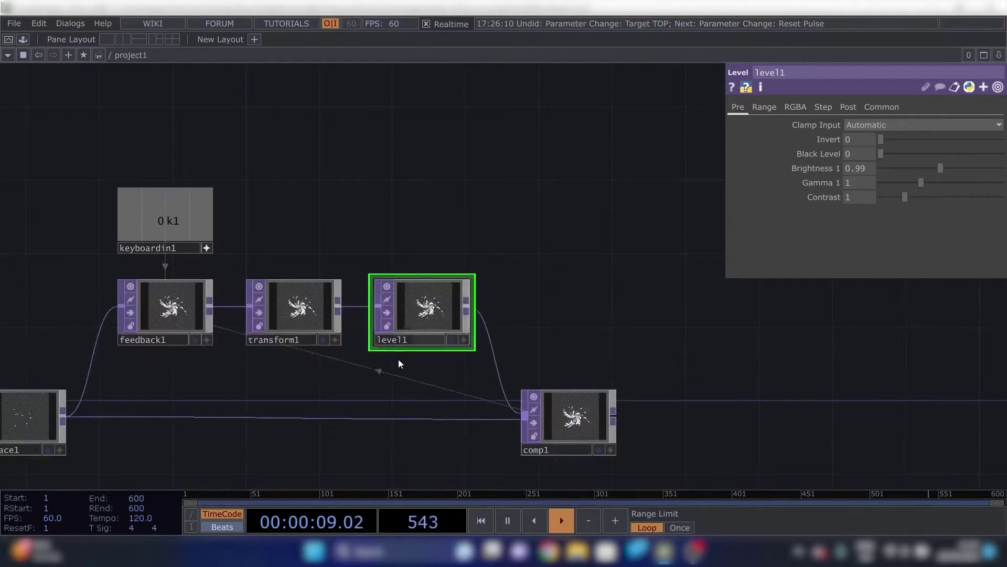
pyautogui.moveTo(392, 361); pyautogui.dragTo(308, 299)
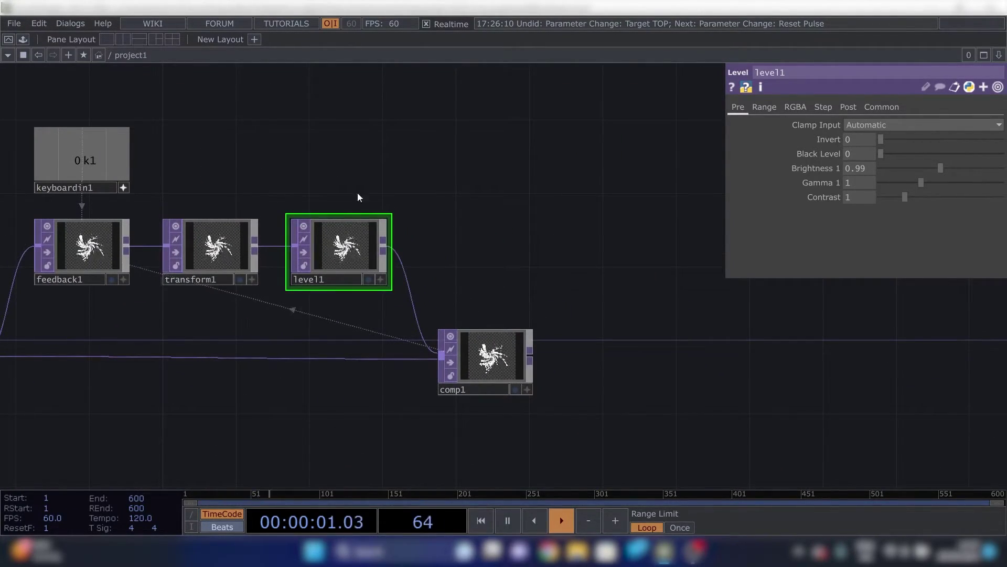
pyautogui.moveTo(559, 385); pyautogui.dragTo(326, 354)
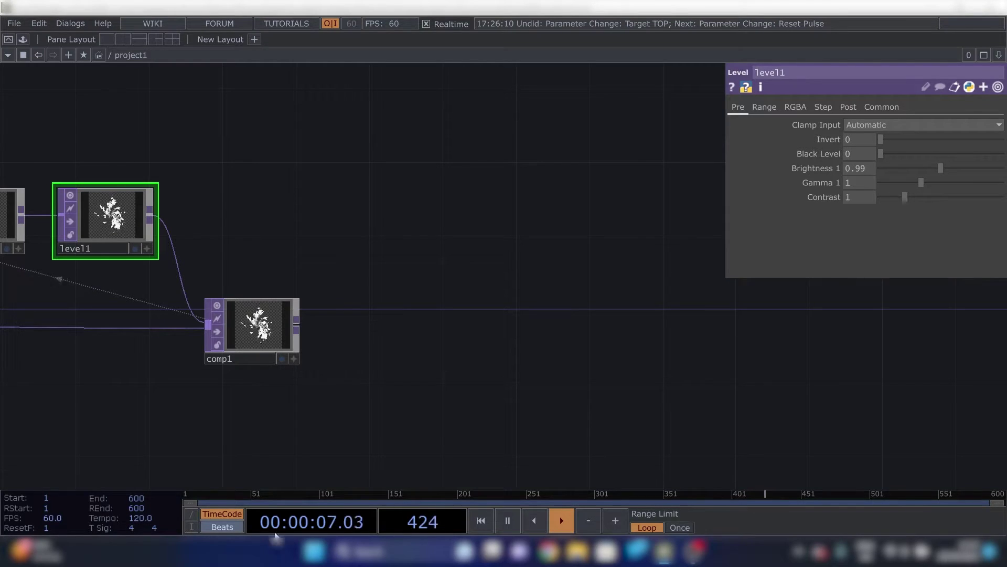
# Examine the fading swirl trails in the first feedback loop's Composite TOP output up close
pyautogui.scroll(-2, 430, 353)
pyautogui.moveTo(389, 369); pyautogui.dragTo(321, 442)
pyautogui.scroll(3, 333, 330)
pyautogui.scroll(-1, 280, 390)
pyautogui.moveTo(192, 459); pyautogui.dragTo(294, 376)
pyautogui.scroll(3, 294, 372)
pyautogui.scroll(3, 257, 362)
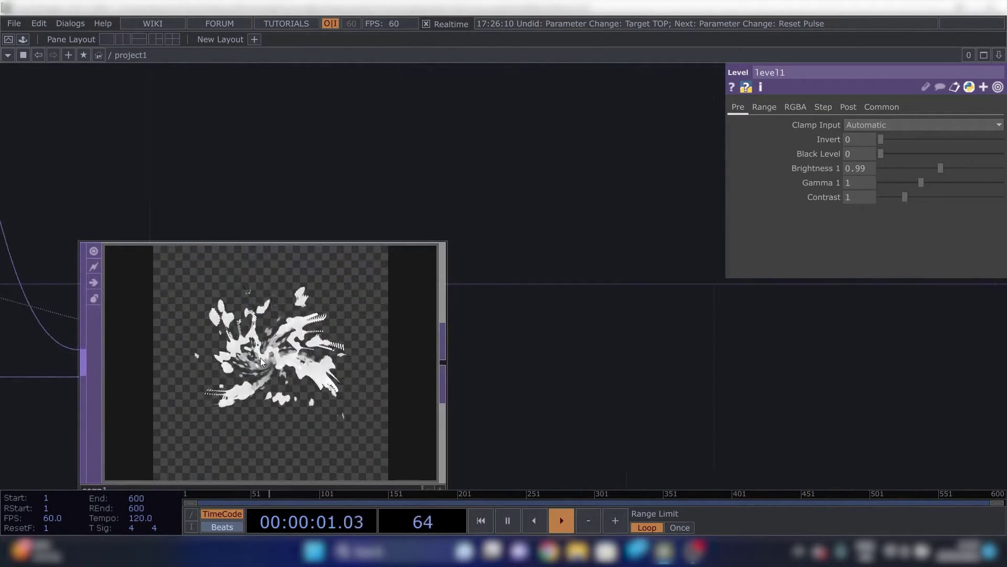
pyautogui.scroll(-1, 259, 358)
pyautogui.scroll(-3, 438, 344)
# Add an Edge TOP after the first feedback loop and feed the Composite TOP's output into it
pyautogui.press('Tab')
pyautogui.write('ed')
pyautogui.hotkey('shift', 'Tab')
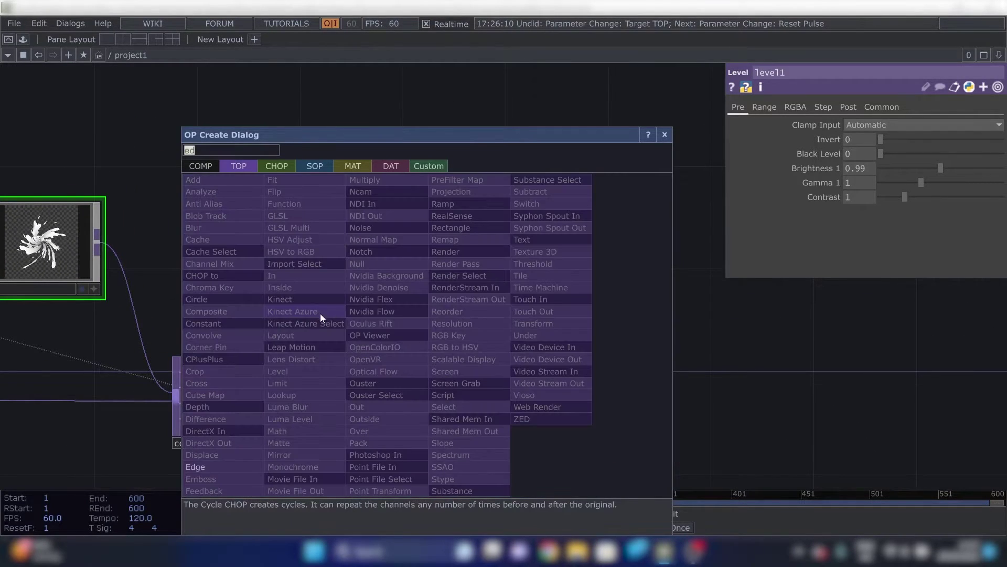
pyautogui.click(226, 467)
pyautogui.click(443, 240)
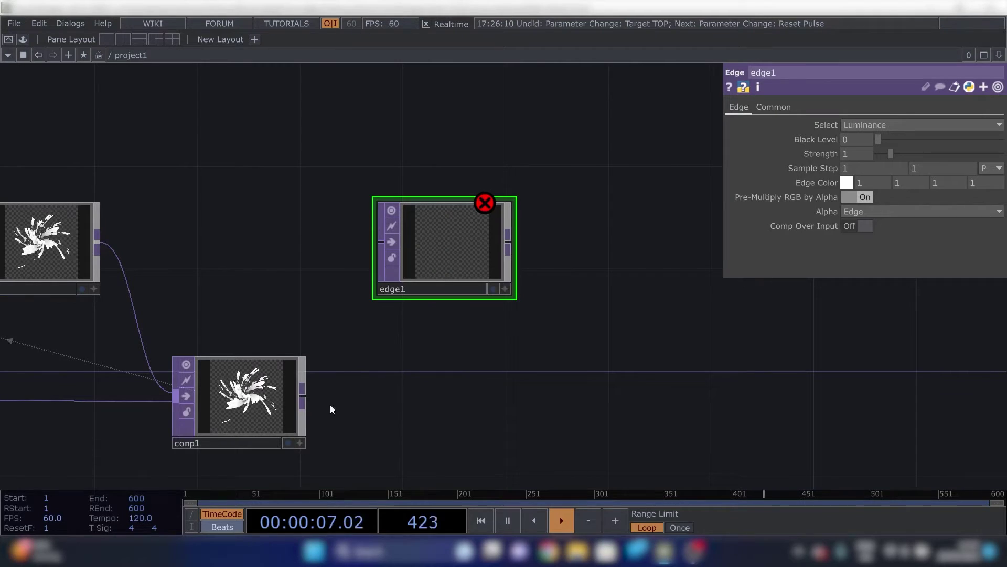
pyautogui.moveTo(304, 402); pyautogui.dragTo(380, 242)
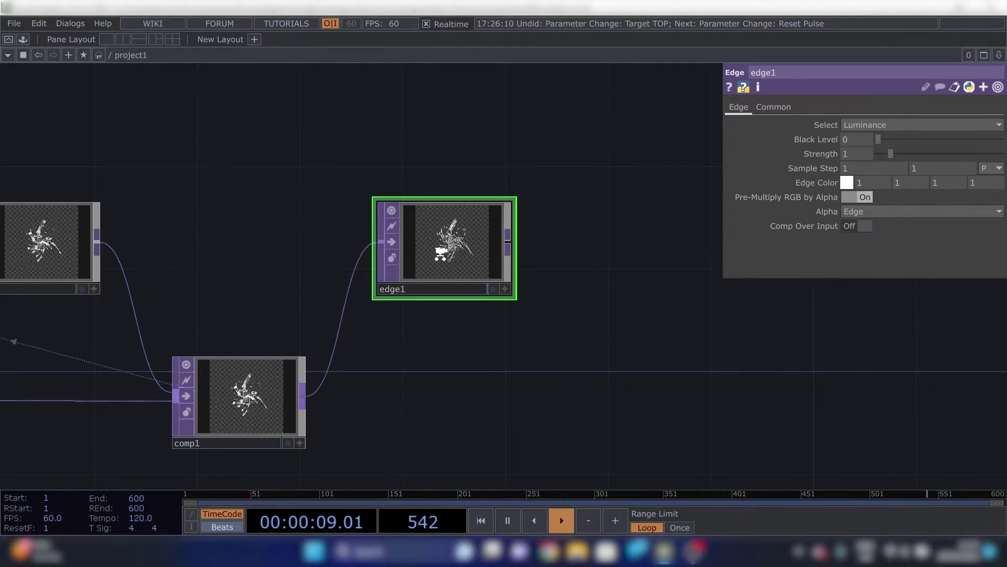
# Examine the Edge TOP's outlined trails up close
pyautogui.scroll(4, 444, 249)
pyautogui.scroll(-5, 436, 304)
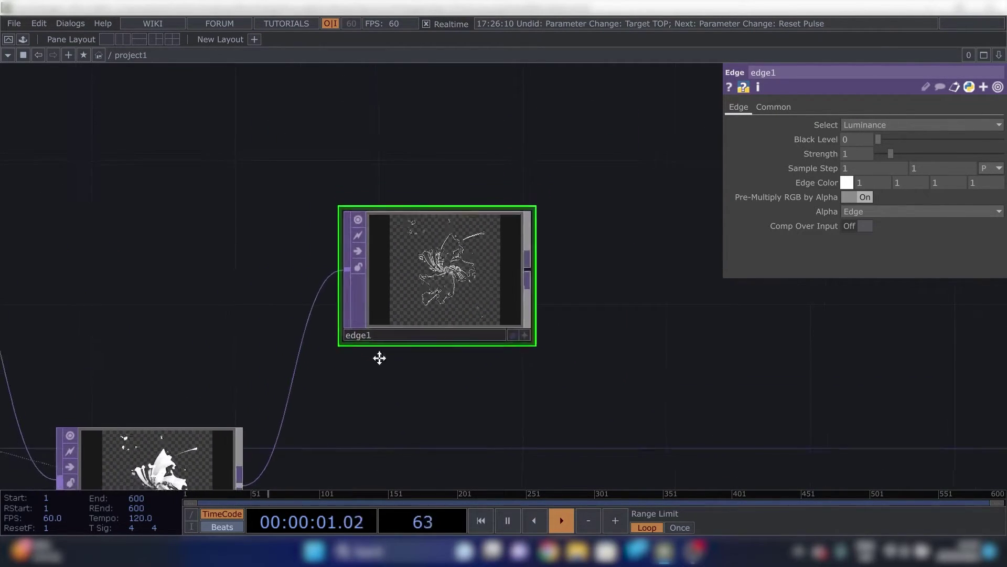
pyautogui.moveTo(382, 348); pyautogui.dragTo(435, 220)
pyautogui.scroll(1, 174, 370)
pyautogui.scroll(5, 181, 368)
pyautogui.scroll(-5, 620, 274)
pyautogui.moveTo(620, 275); pyautogui.dragTo(378, 410)
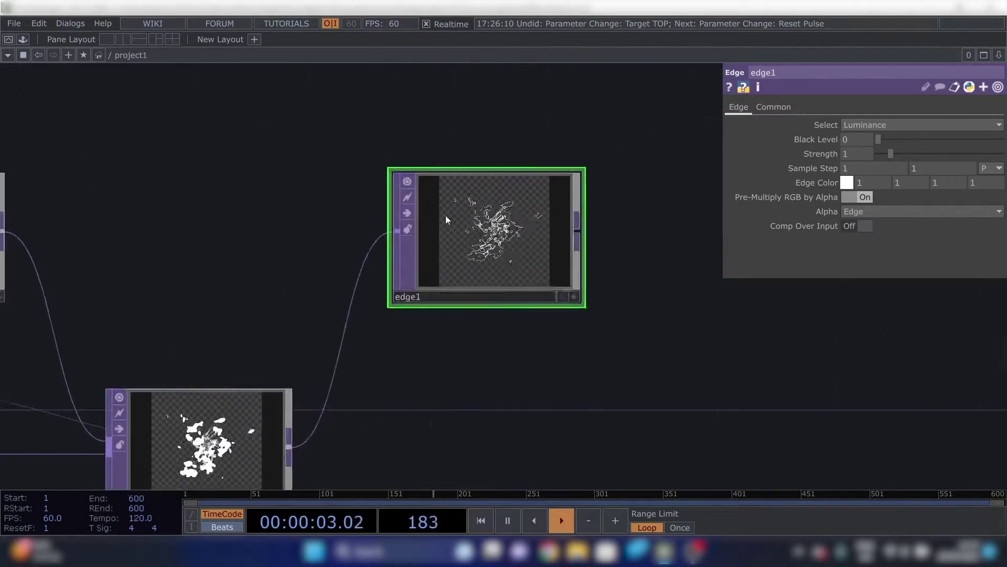
pyautogui.scroll(4, 487, 261)
pyautogui.scroll(-4, 472, 315)
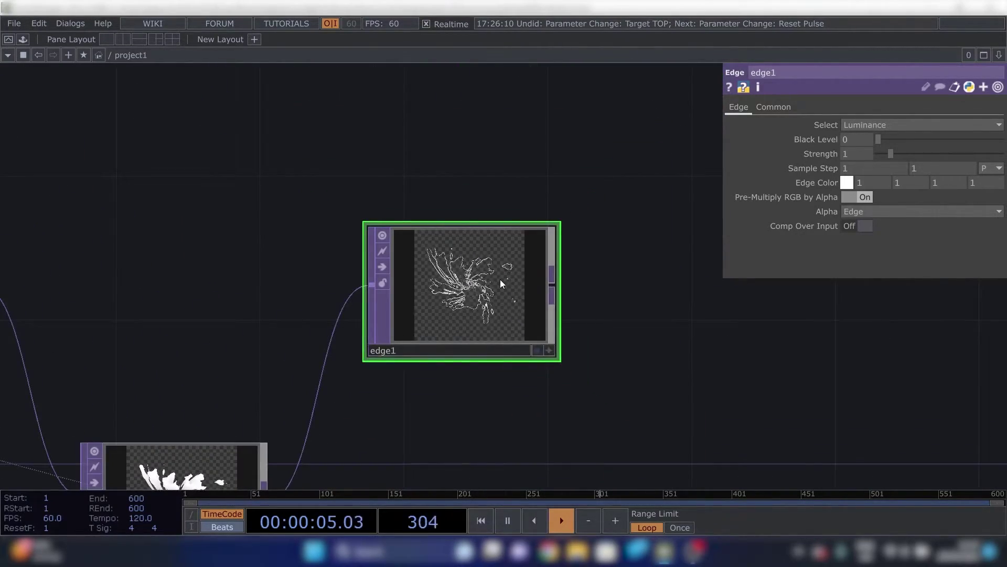
# Add a second Feedback TOP and a second Transform TOP in a row after the Edge TOP
pyautogui.moveTo(440, 434); pyautogui.dragTo(297, 247)
pyautogui.scroll(-4, 427, 278)
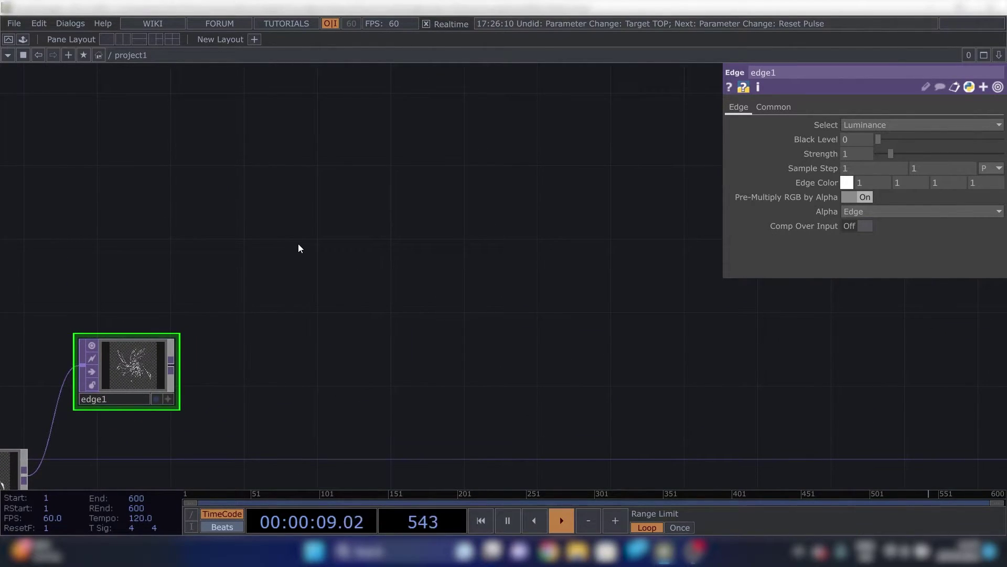
pyautogui.press('Tab')
pyautogui.click(82, 404)
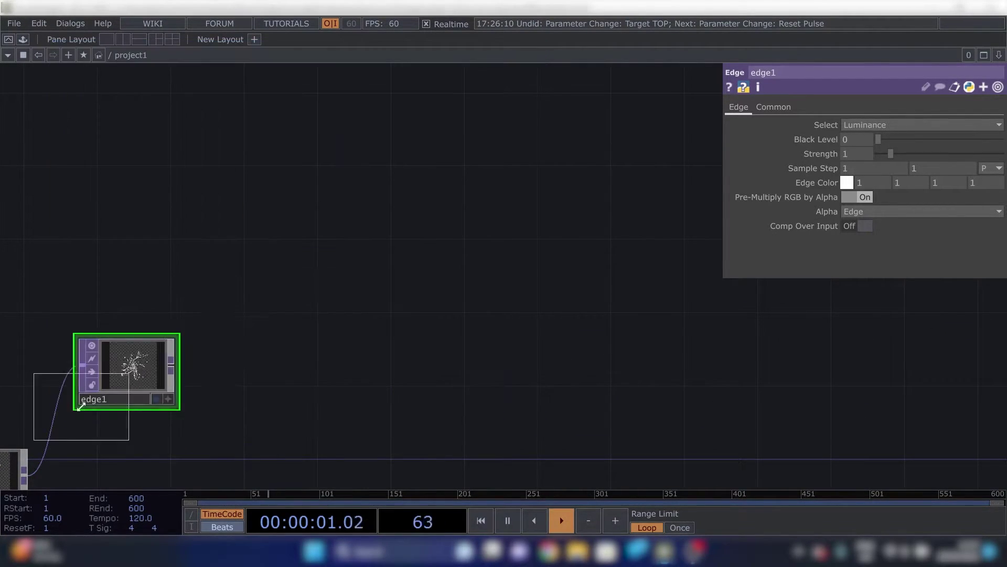
pyautogui.click(282, 262)
pyautogui.press('Tab')
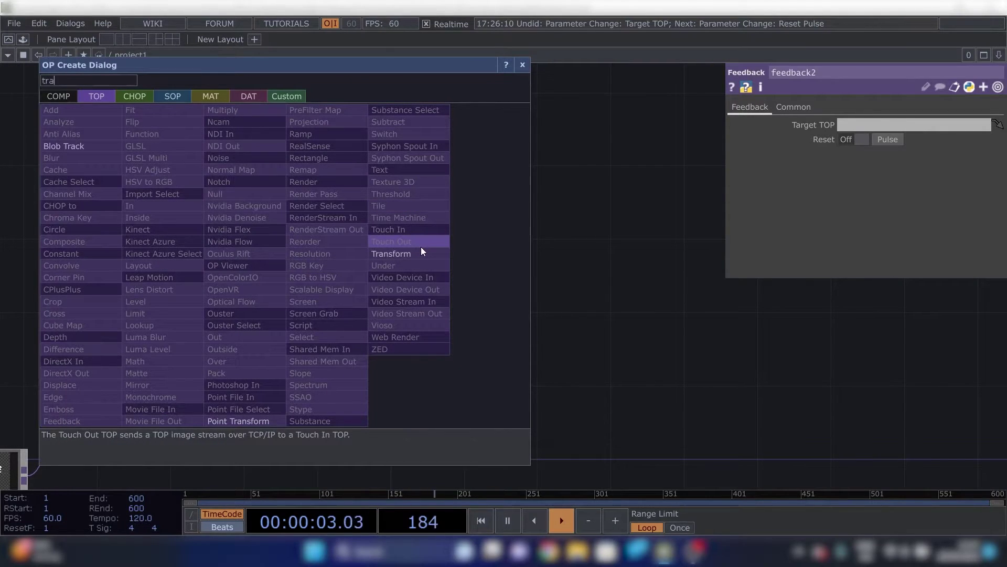
pyautogui.click(417, 251)
pyautogui.click(409, 266)
# Add a second Level TOP and a second Composite TOP, and line them up after the new Transform TOP
pyautogui.press('Tab')
pyautogui.write('leve')
pyautogui.press('Return')
pyautogui.click(550, 271)
pyautogui.press('Tab')
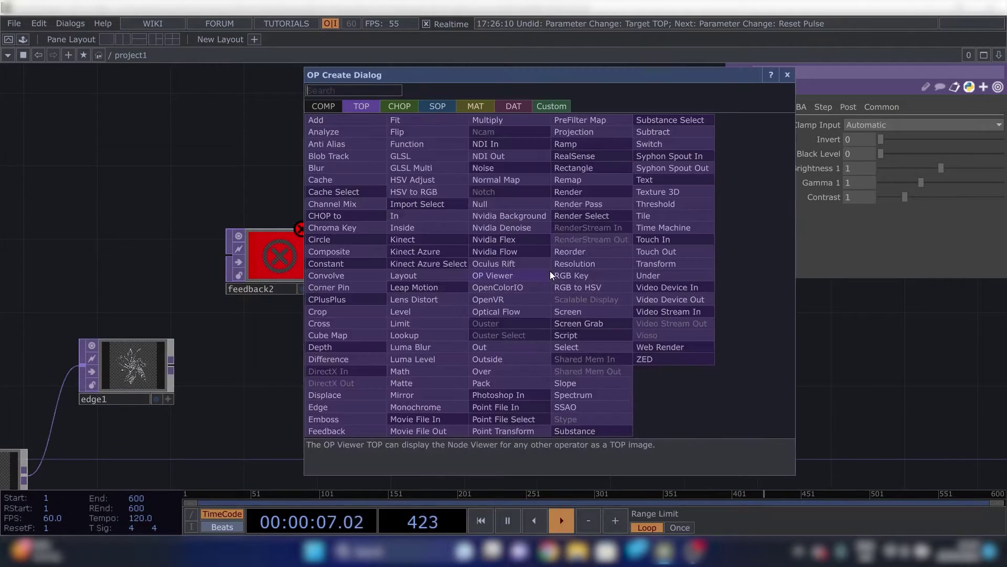
pyautogui.write('comp')
pyautogui.press('Return')
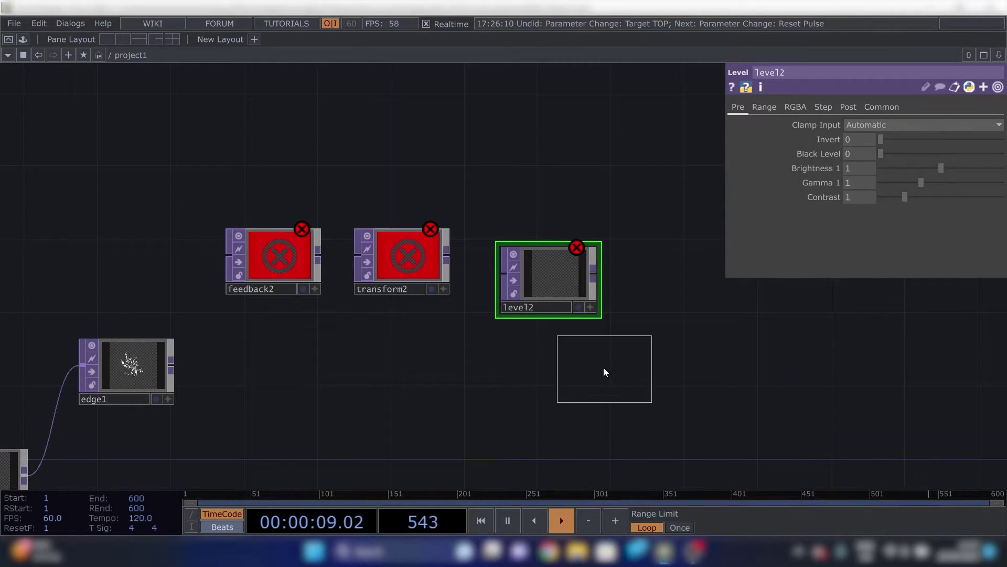
pyautogui.click(691, 373)
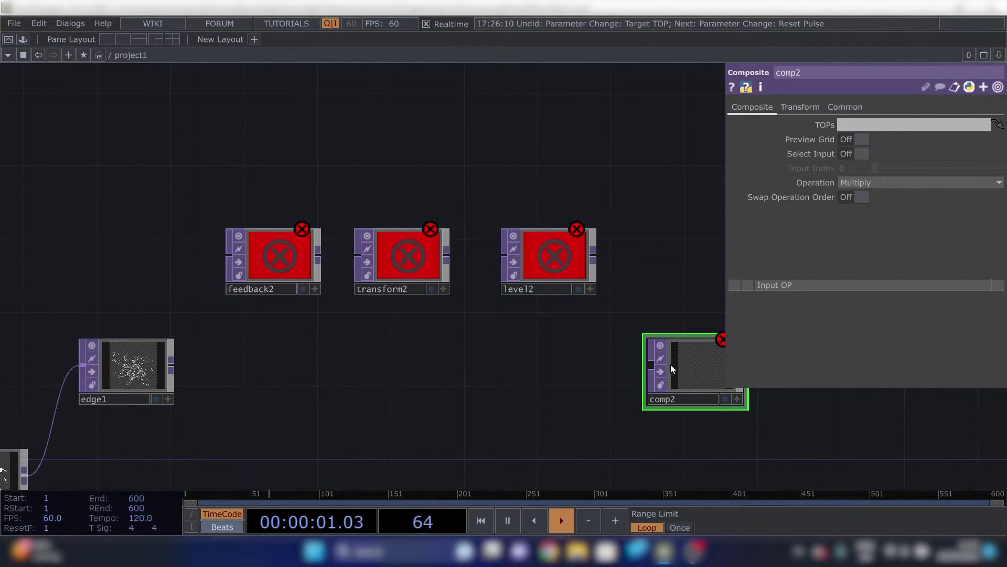
pyautogui.moveTo(542, 275); pyautogui.dragTo(524, 275)
pyautogui.moveTo(635, 360); pyautogui.dragTo(616, 360)
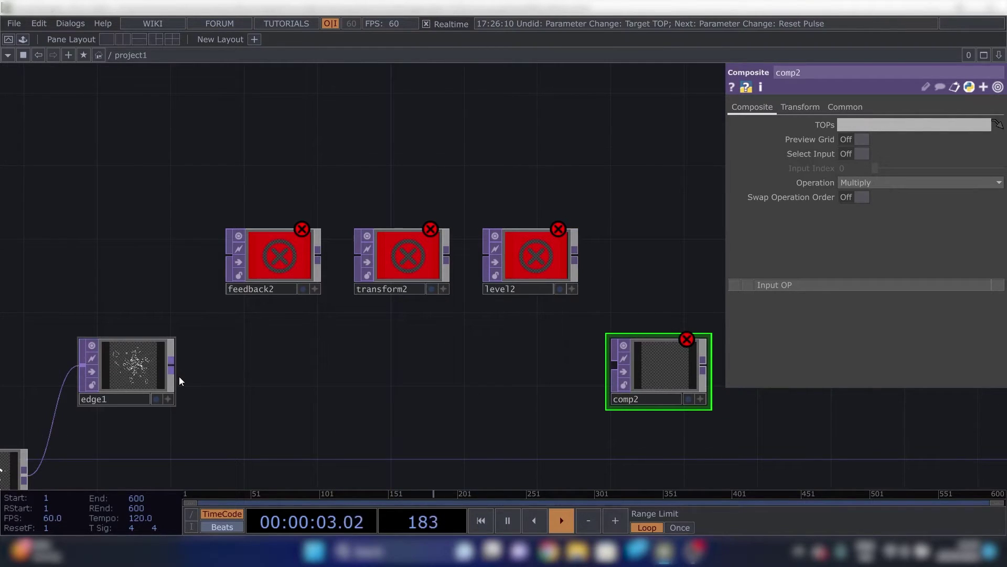
# Wire the Edge TOP into comp2 and feedback2, and chain feedback2 through transform2 into level2
pyautogui.click(614, 365)
pyautogui.click(171, 364)
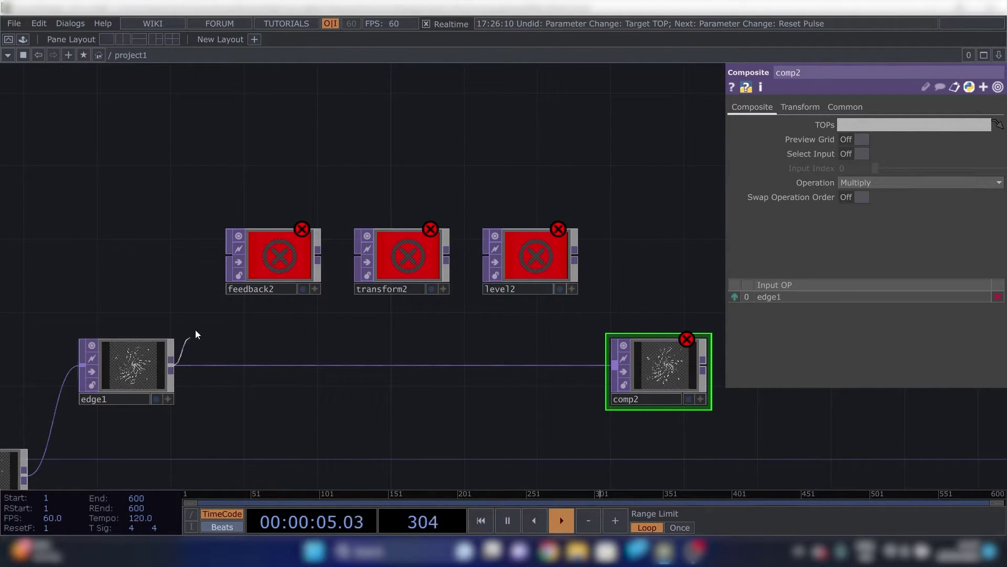
pyautogui.click(229, 255)
pyautogui.moveTo(318, 255); pyautogui.dragTo(358, 254)
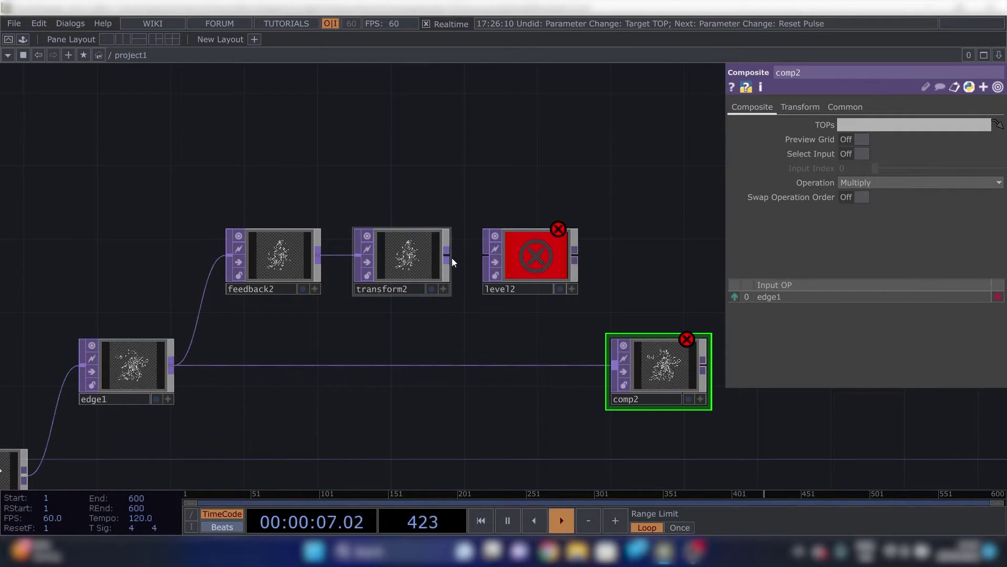
pyautogui.click(486, 255)
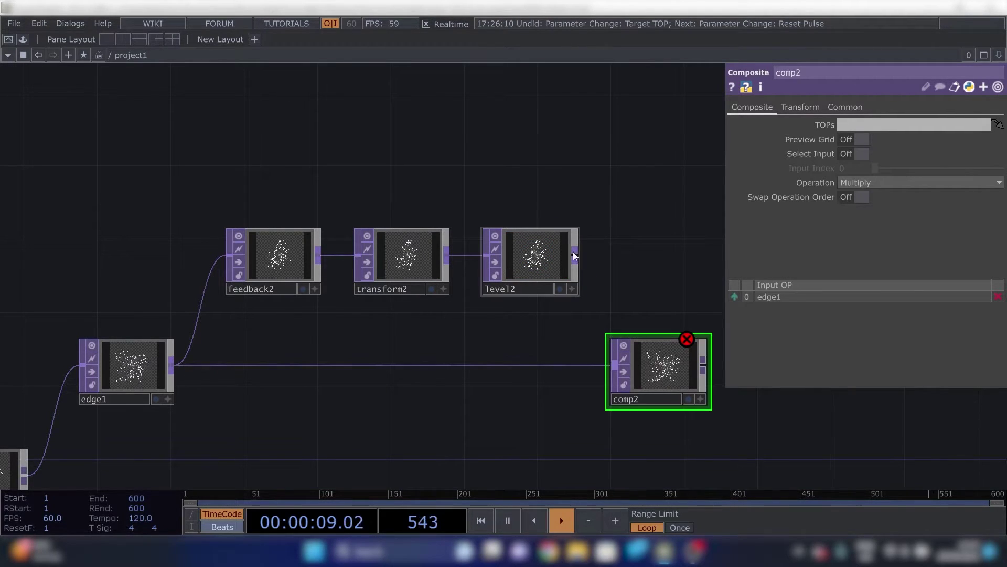
# Connect level2 as comp2's second input and assign comp2 as feedback2's Target TOP
pyautogui.click(575, 255)
pyautogui.click(613, 364)
pyautogui.moveTo(636, 361); pyautogui.dragTo(258, 254)
# Set comp2's operation to Add
pyautogui.click(664, 349)
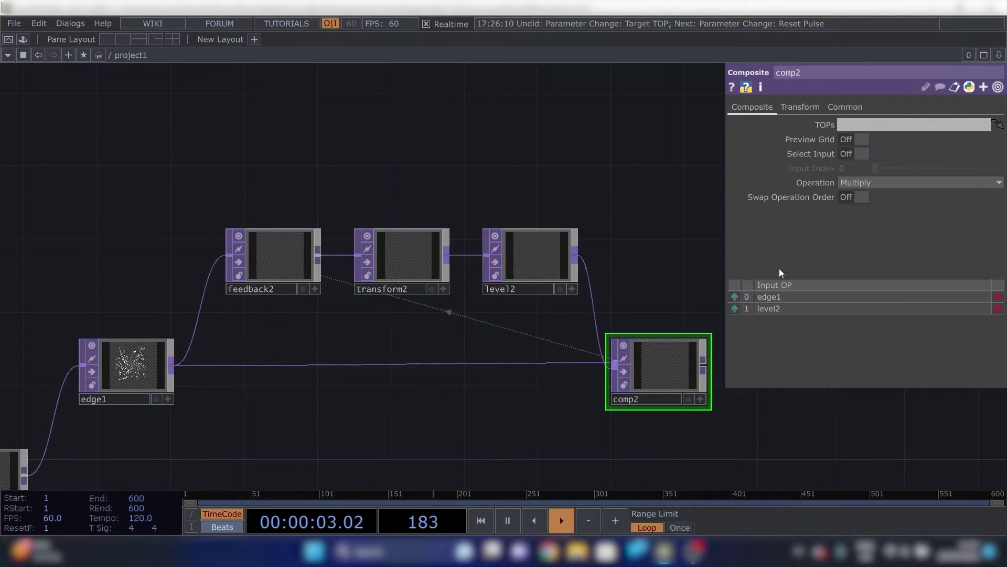
pyautogui.click(934, 182)
pyautogui.scroll(-5, 278, 378)
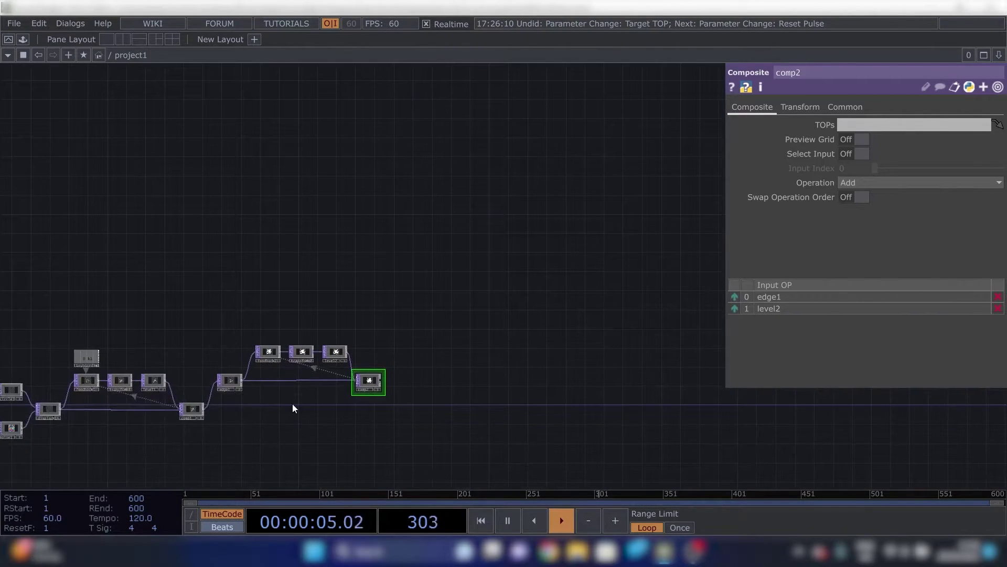
# Export the Keyboard In CHOP's k1 channel to feedback2's Reset Pulse parameter
pyautogui.scroll(5, 295, 407)
pyautogui.click(355, 366)
pyautogui.moveTo(258, 294); pyautogui.dragTo(587, 244)
pyautogui.moveTo(511, 284); pyautogui.dragTo(475, 269)
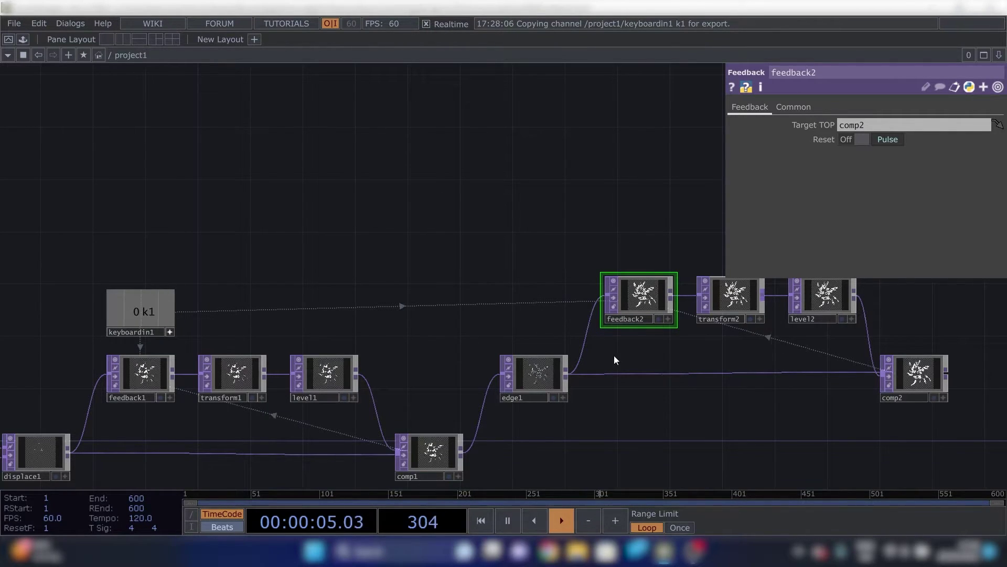
# Trigger the keyboard reset and examine how the trails in the second feedback loop build up again
pyautogui.moveTo(635, 340); pyautogui.dragTo(445, 330)
pyautogui.press('1')
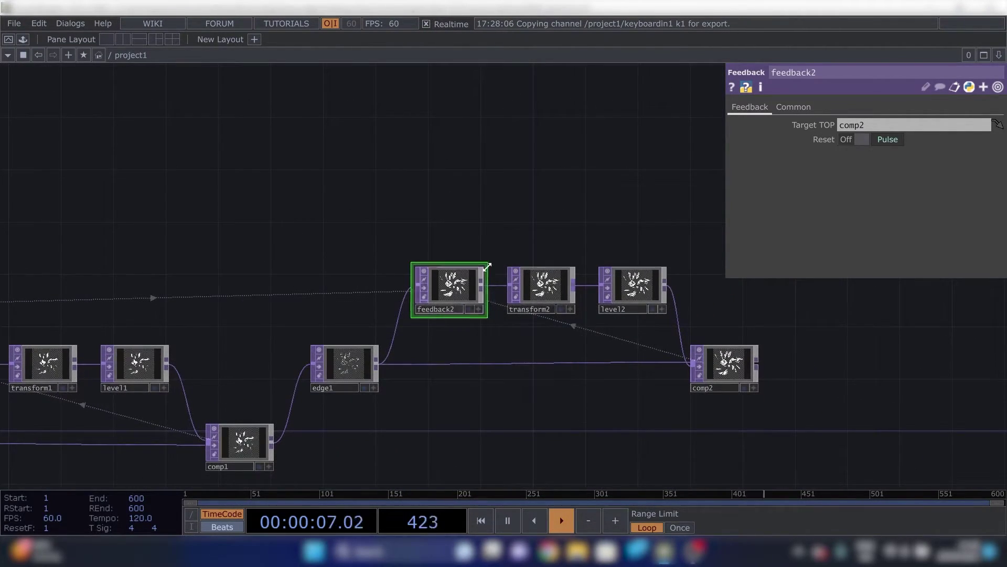
pyautogui.scroll(5, 499, 268)
pyautogui.scroll(-7, 388, 283)
pyautogui.moveTo(226, 319); pyautogui.dragTo(466, 261)
pyautogui.press('1')
pyautogui.moveTo(340, 175); pyautogui.dragTo(91, 194)
pyautogui.scroll(5, 381, 257)
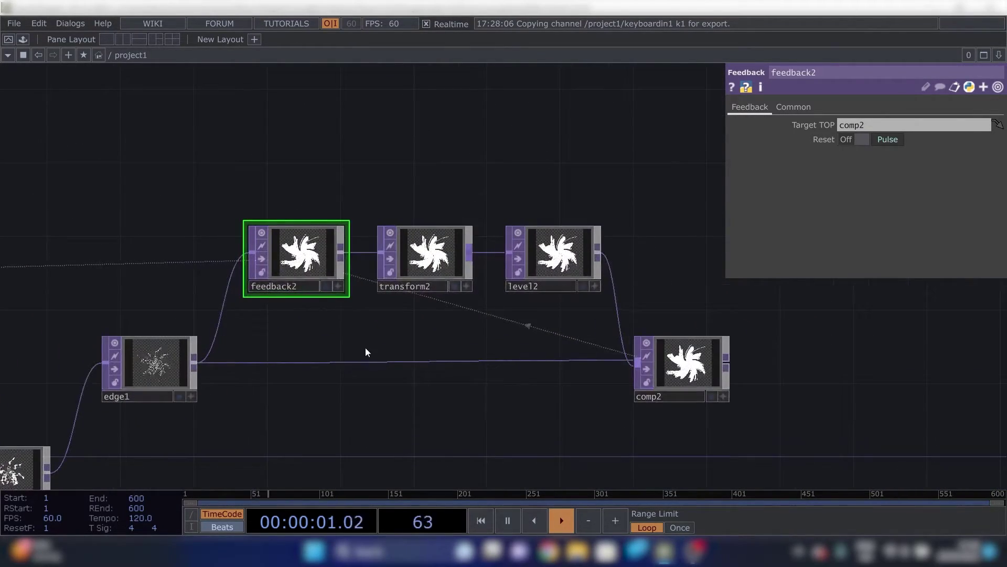
pyautogui.moveTo(367, 347); pyautogui.dragTo(282, 337)
pyautogui.scroll(3, 236, 250)
pyautogui.scroll(-3, 278, 252)
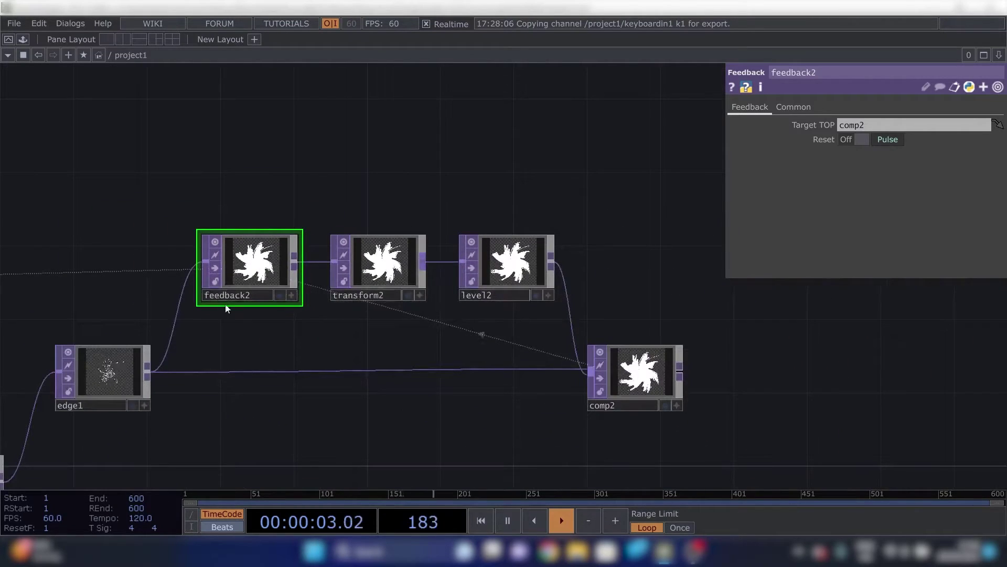
# Set transform2's scale to 0.971 in both X and Y
pyautogui.click(368, 277)
pyautogui.write('0.9')
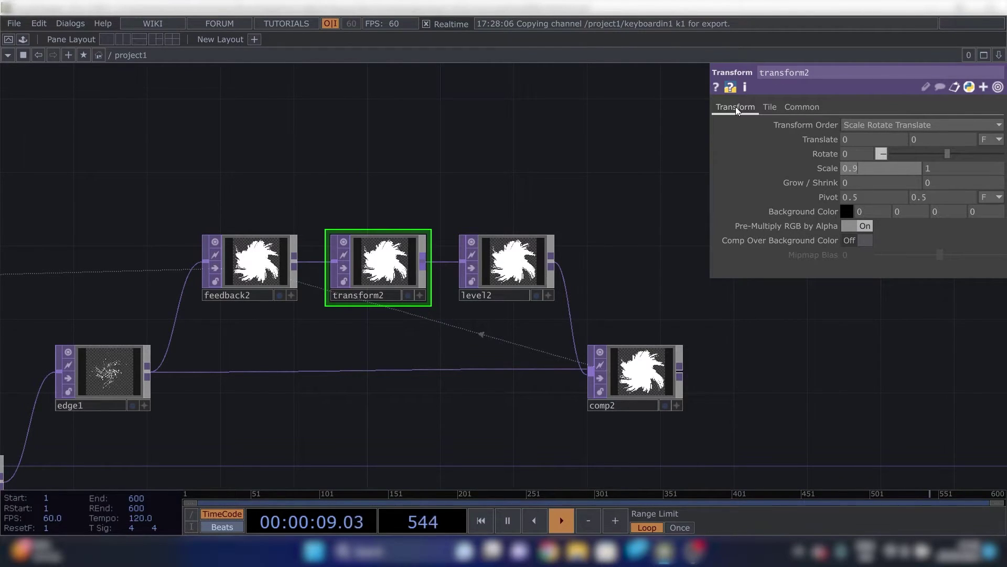
pyautogui.write('71')
pyautogui.press('Tab')
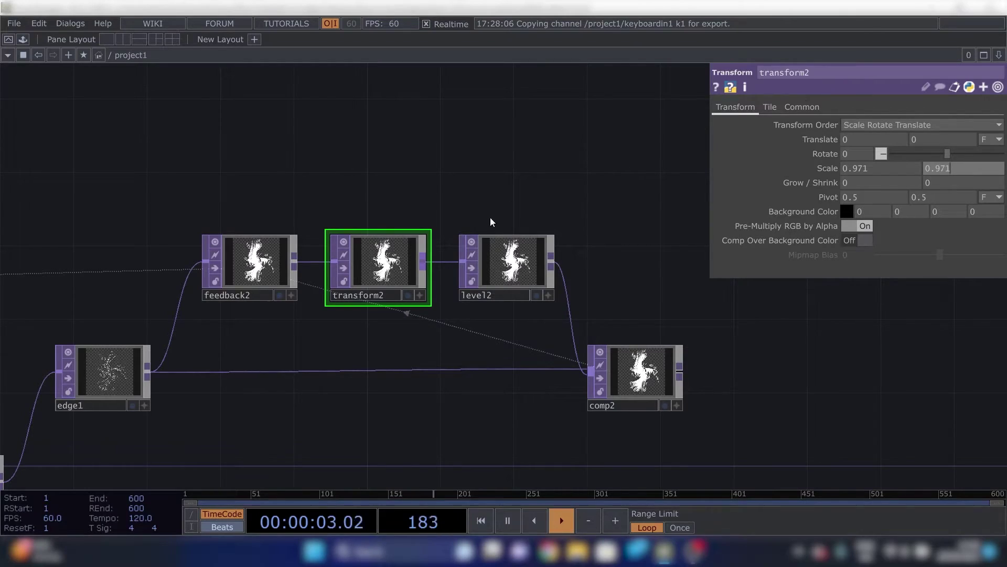
# Set level2's Brightness 1 to 0.97
pyautogui.moveTo(583, 231); pyautogui.dragTo(482, 234)
pyautogui.scroll(5, 372, 284)
pyautogui.click(379, 284)
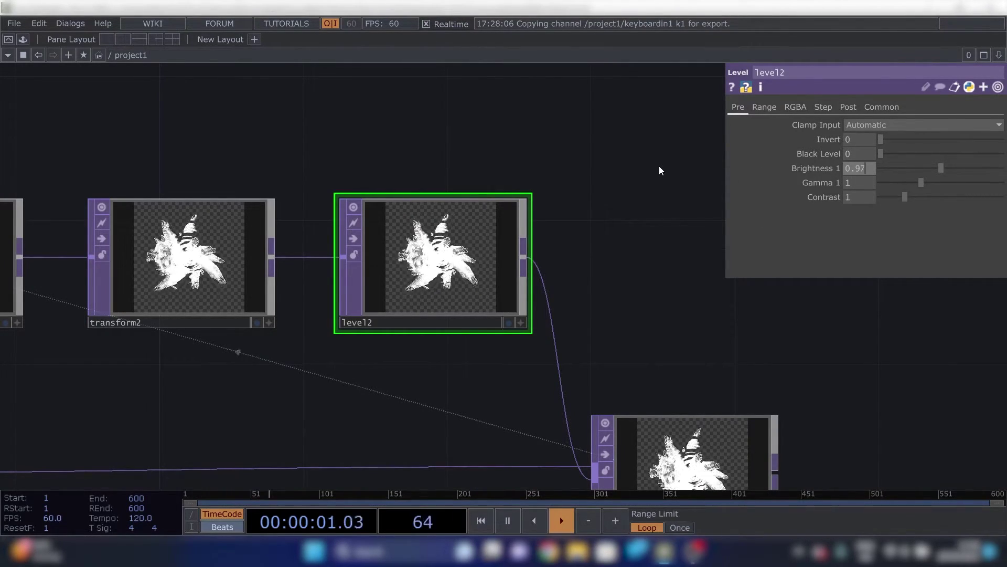
pyautogui.scroll(-3, 641, 232)
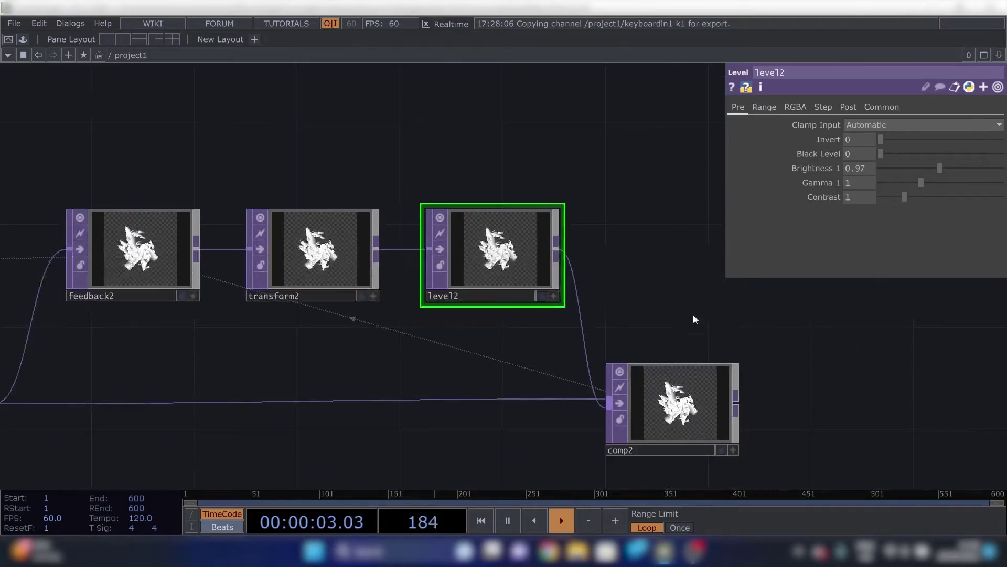
# Examine the layered, fading outline trails in comp2 up close
pyautogui.moveTo(693, 317); pyautogui.dragTo(493, 188)
pyautogui.scroll(5, 574, 331)
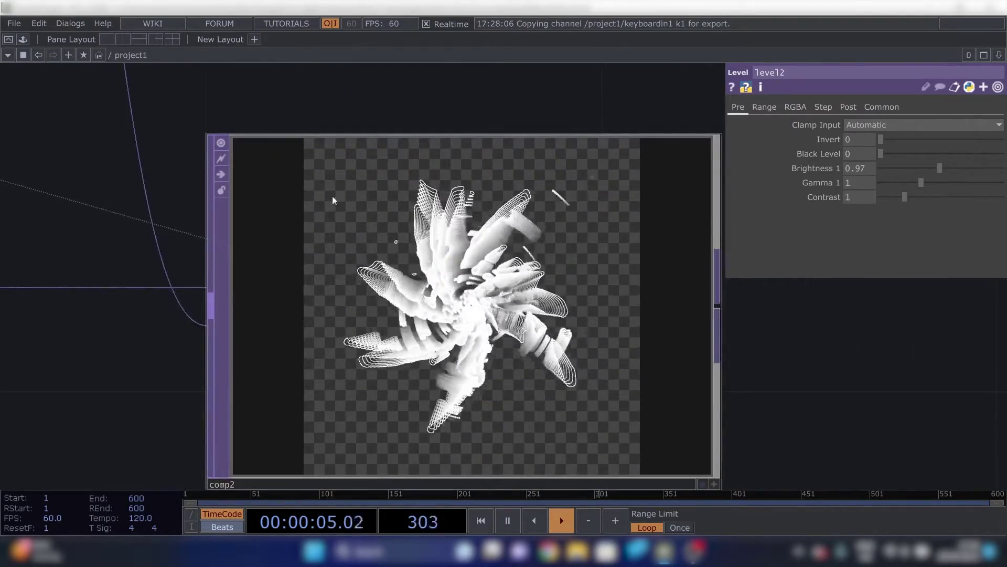
pyautogui.scroll(-2, 618, 291)
pyautogui.scroll(4, 629, 305)
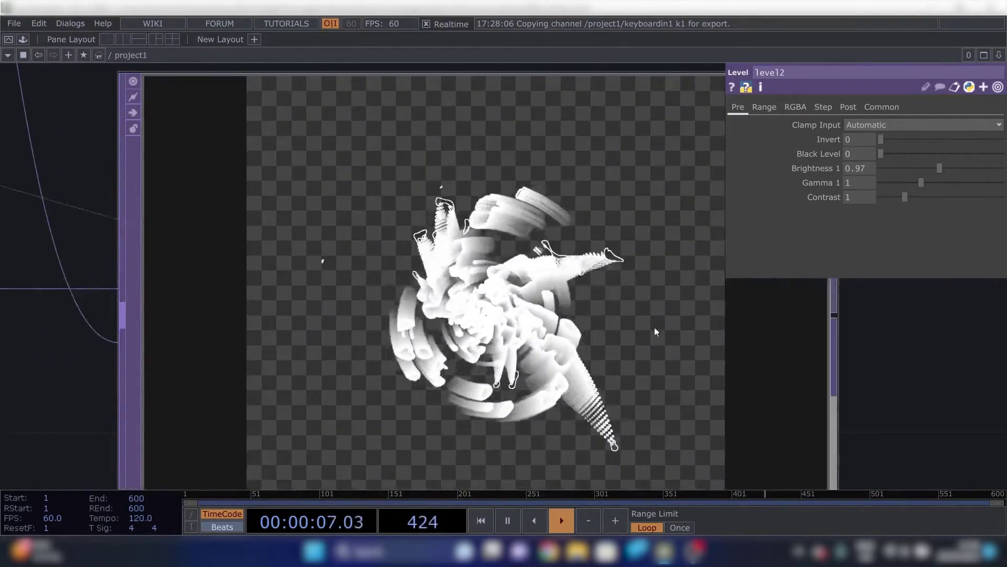
pyautogui.scroll(-2, 524, 221)
pyautogui.scroll(4, 504, 230)
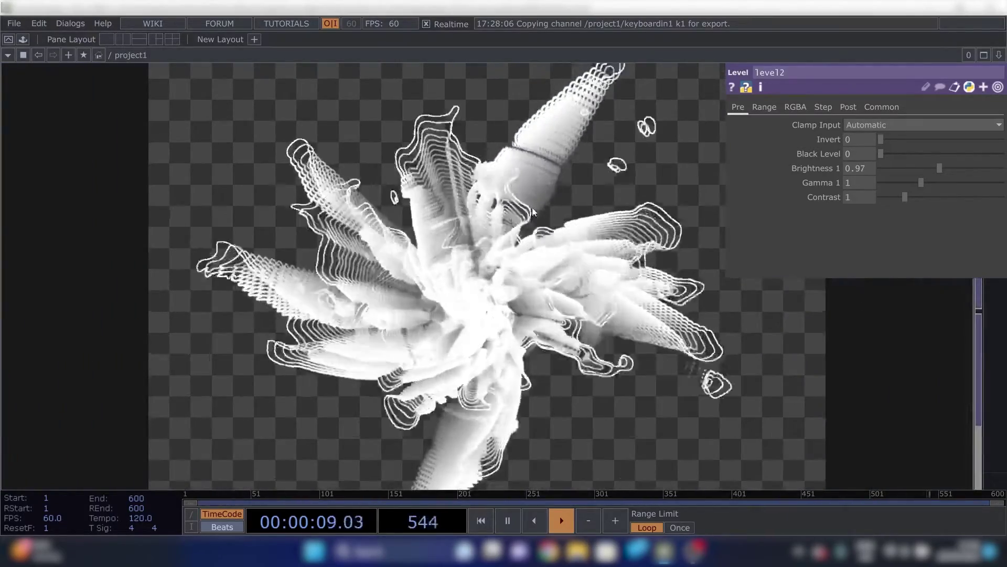
pyautogui.scroll(-3, 587, 256)
pyautogui.scroll(4, 587, 256)
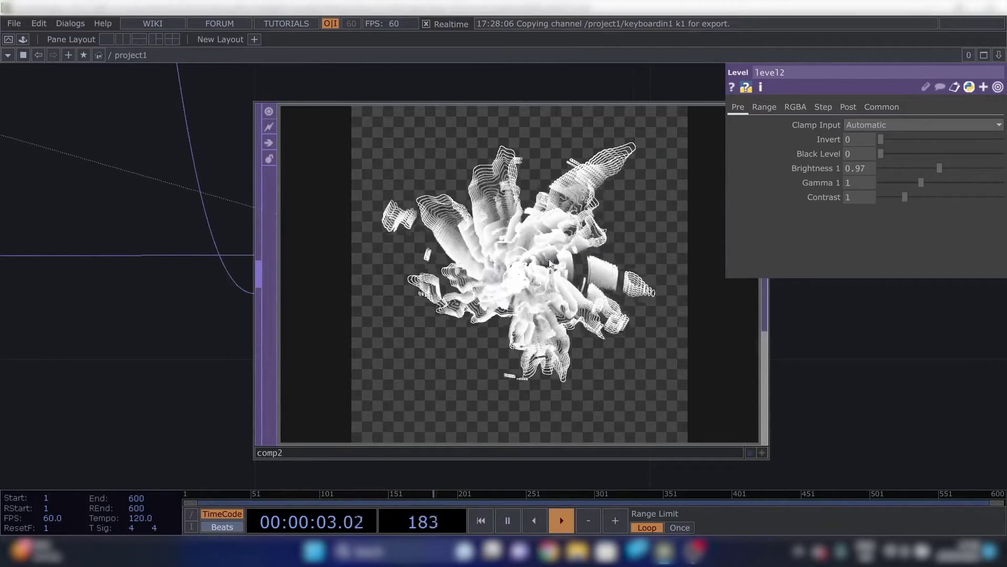
pyautogui.scroll(-3, 566, 286)
pyautogui.moveTo(636, 294); pyautogui.dragTo(398, 239)
pyautogui.scroll(-2, 536, 265)
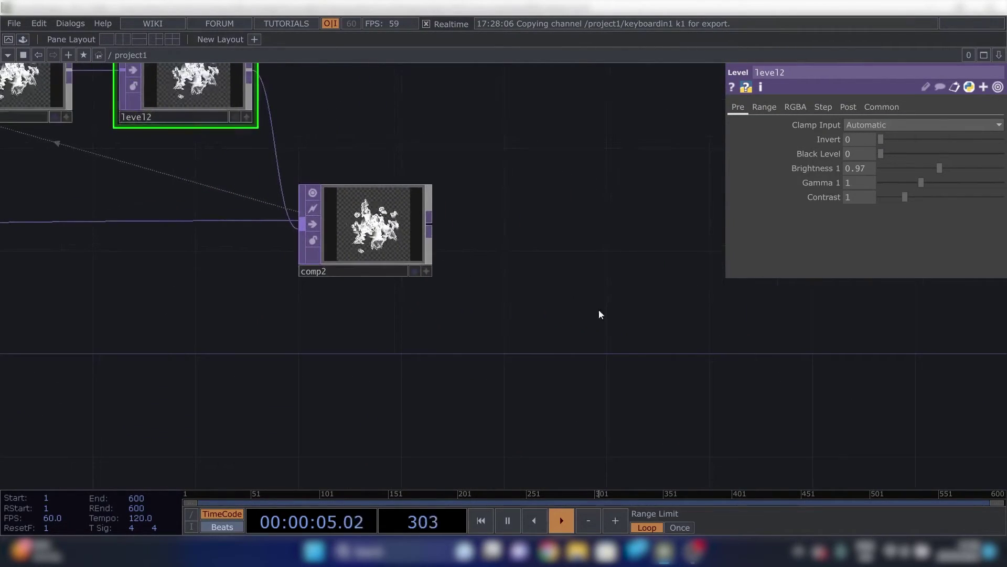
pyautogui.hscroll(5, 512, 198)
pyautogui.scroll(3, 513, 197)
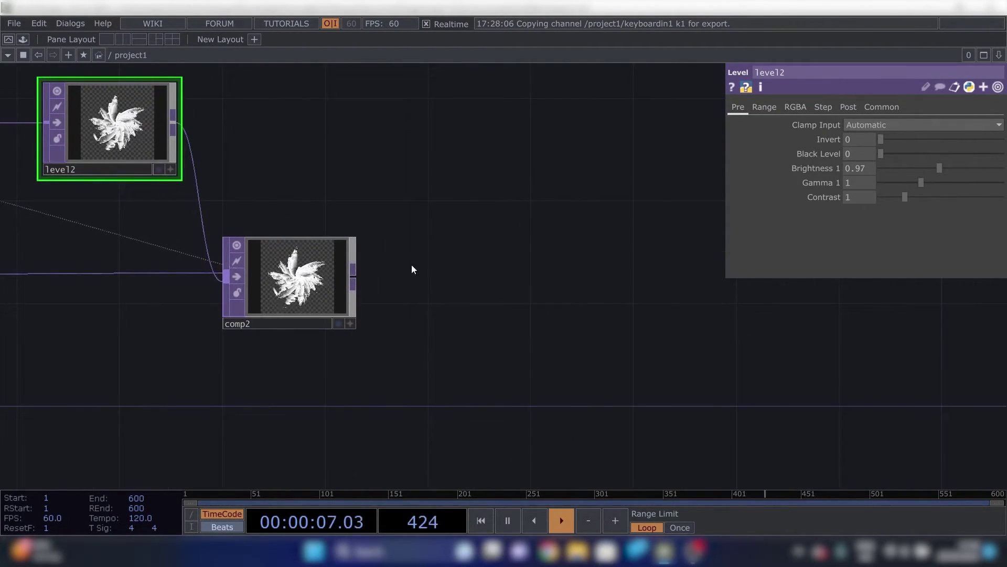
pyautogui.hscroll(-3, 404, 265)
pyautogui.scroll(-4, 434, 304)
pyautogui.hscroll(3, 466, 319)
pyautogui.scroll(3, 368, 279)
# Preview comp2's output as the network background and switch that display off again
pyautogui.click(294, 295)
pyautogui.click(295, 295)
pyautogui.click(296, 294)
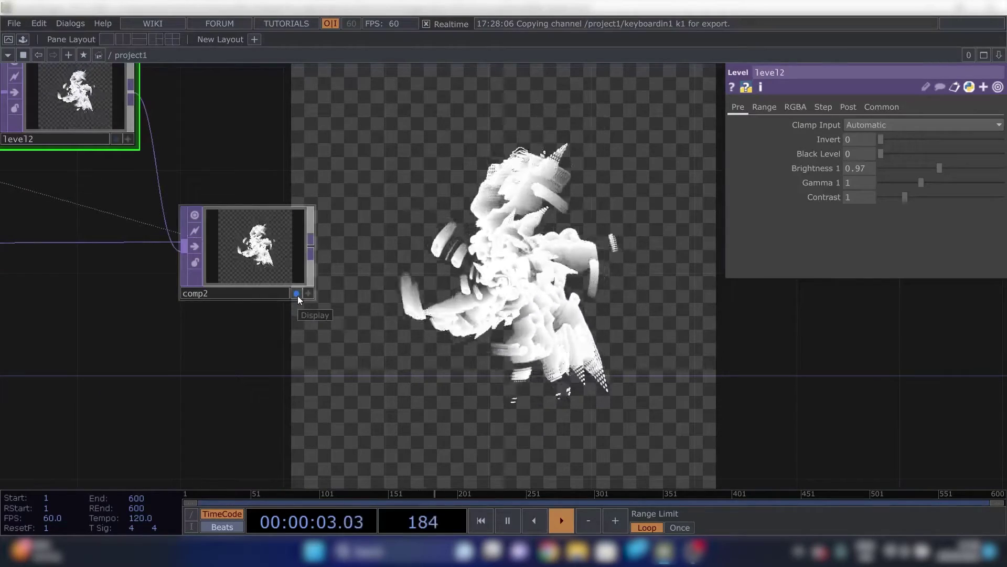
pyautogui.click(297, 295)
pyautogui.click(297, 295)
pyautogui.click(297, 295)
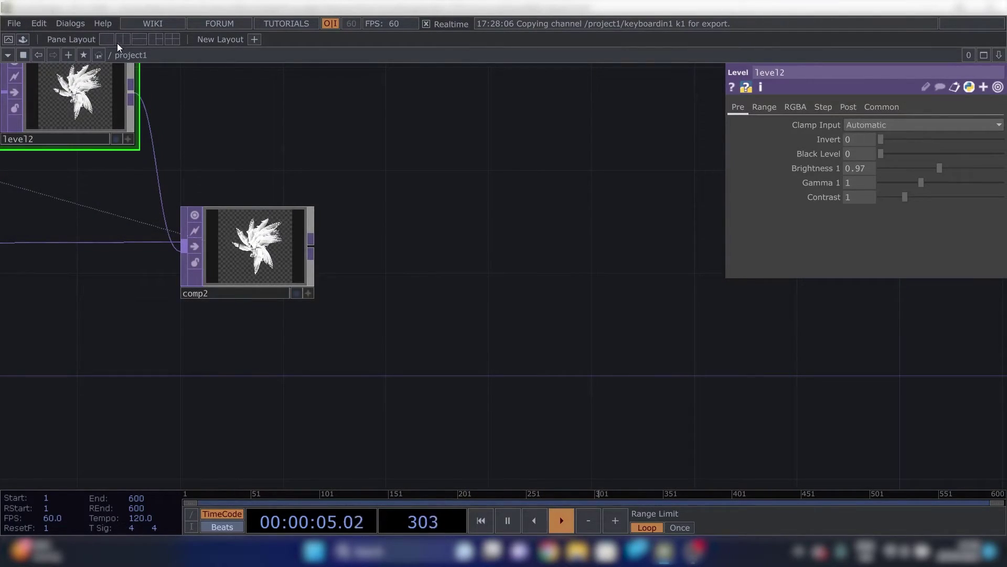
# Split the workspace into two side-by-side panes, display comp2's output, and make the second pane a TOP Viewer
pyautogui.scroll(-2, 339, 132)
pyautogui.moveTo(392, 218); pyautogui.dragTo(411, 294)
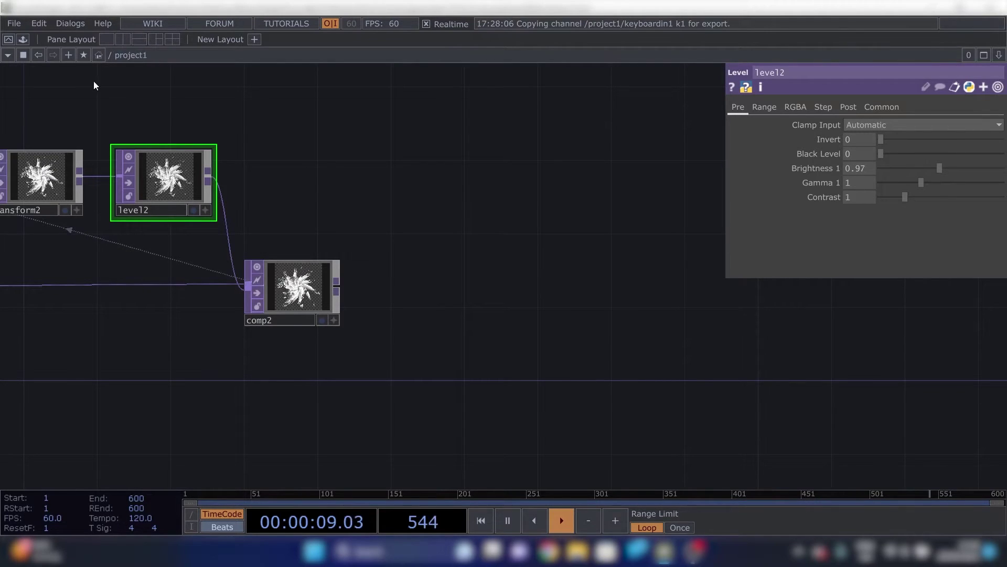
pyautogui.click(122, 40)
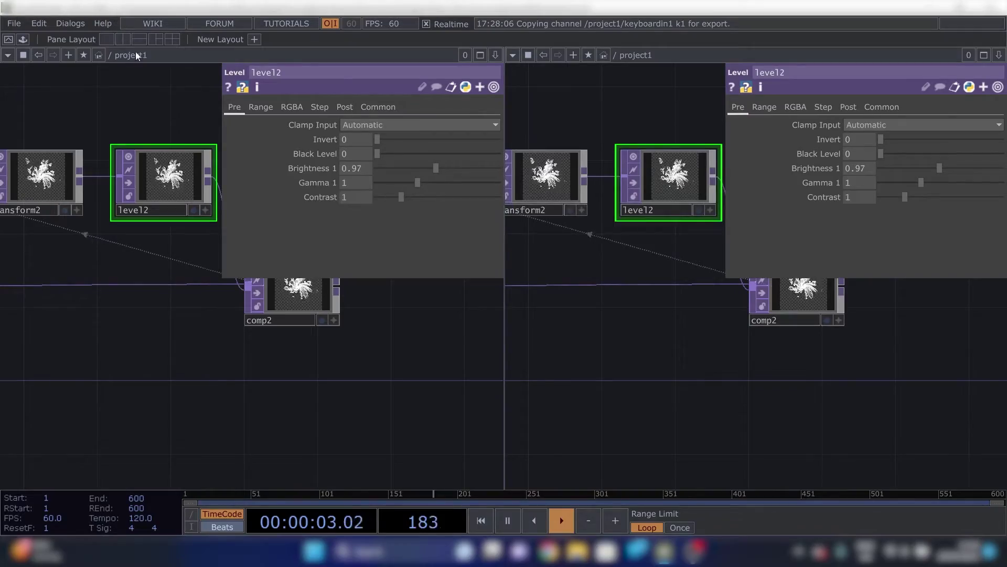
pyautogui.click(323, 320)
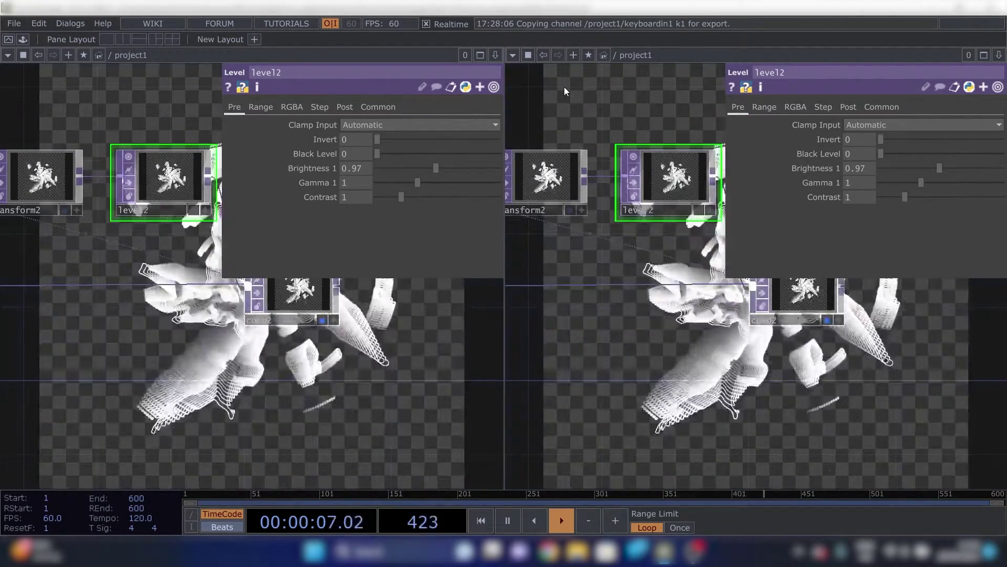
pyautogui.click(515, 55)
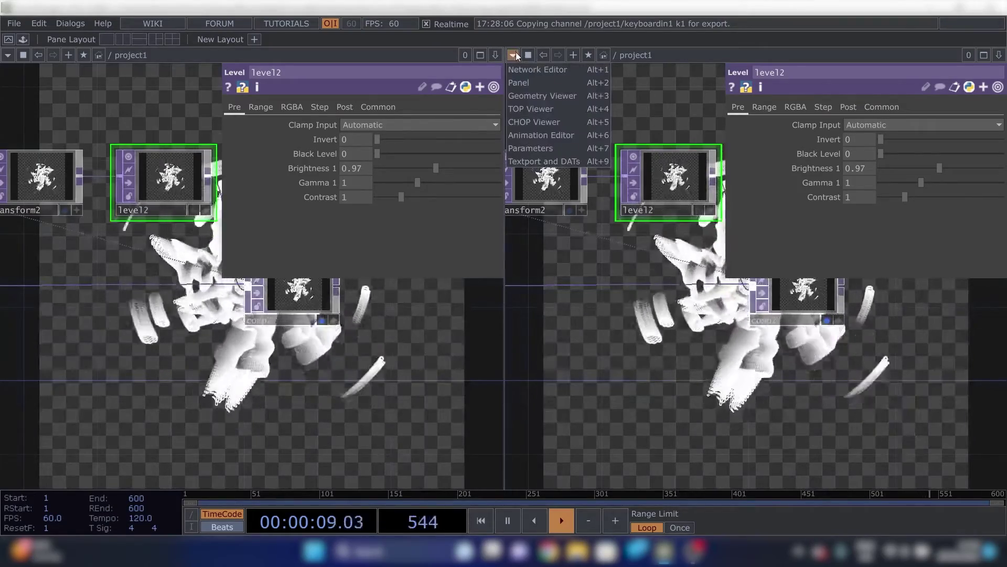
pyautogui.click(548, 112)
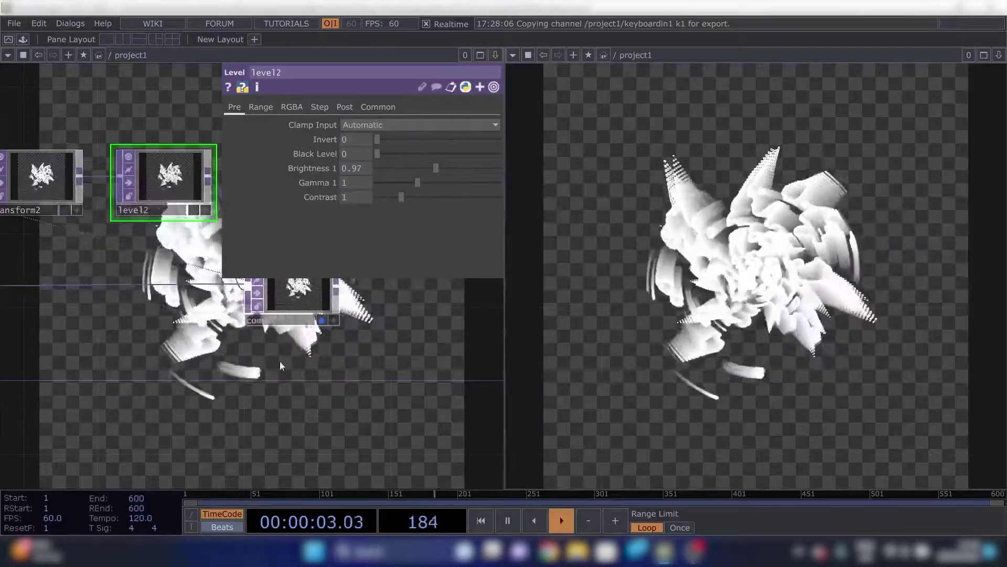
# Turn off Backdrop TOPs in the network editor so only the viewer pane shows comp2's output
pyautogui.moveTo(276, 361)
pyautogui.mouseDown()
pyautogui.moveTo(306, 362)
pyautogui.moveTo(275, 379)
pyautogui.mouseUp()
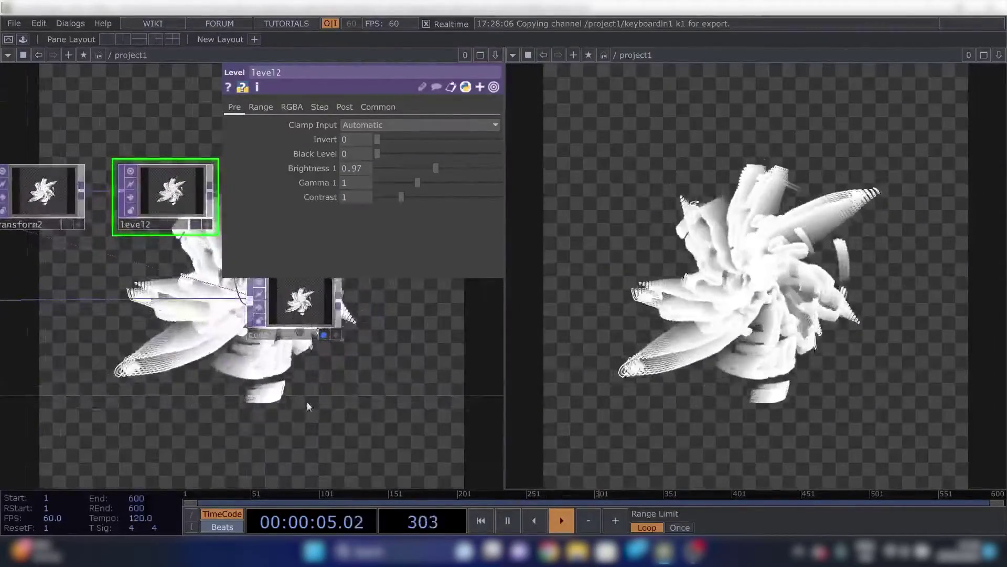
pyautogui.rightClick(266, 370)
pyautogui.moveTo(384, 314)
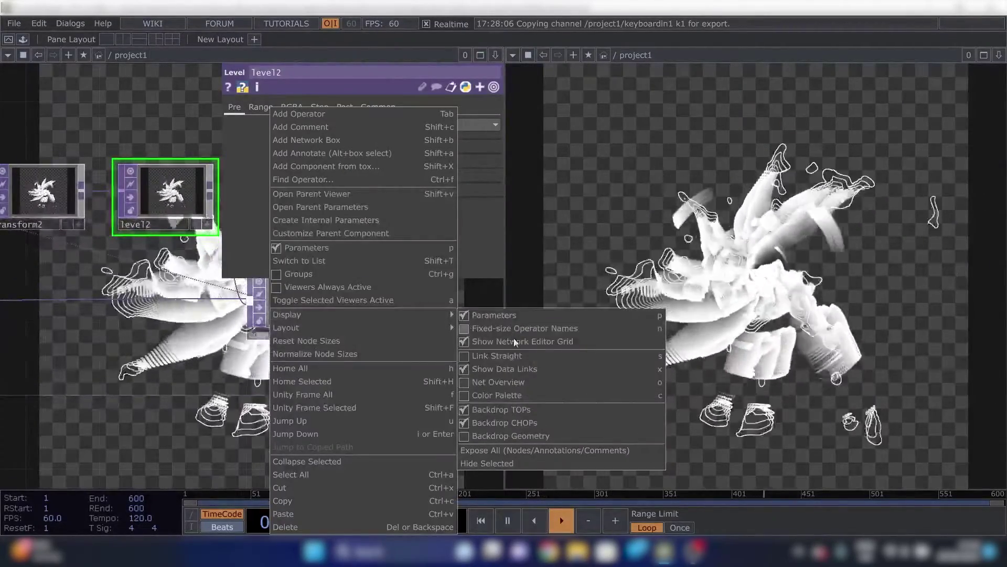
pyautogui.click(464, 411)
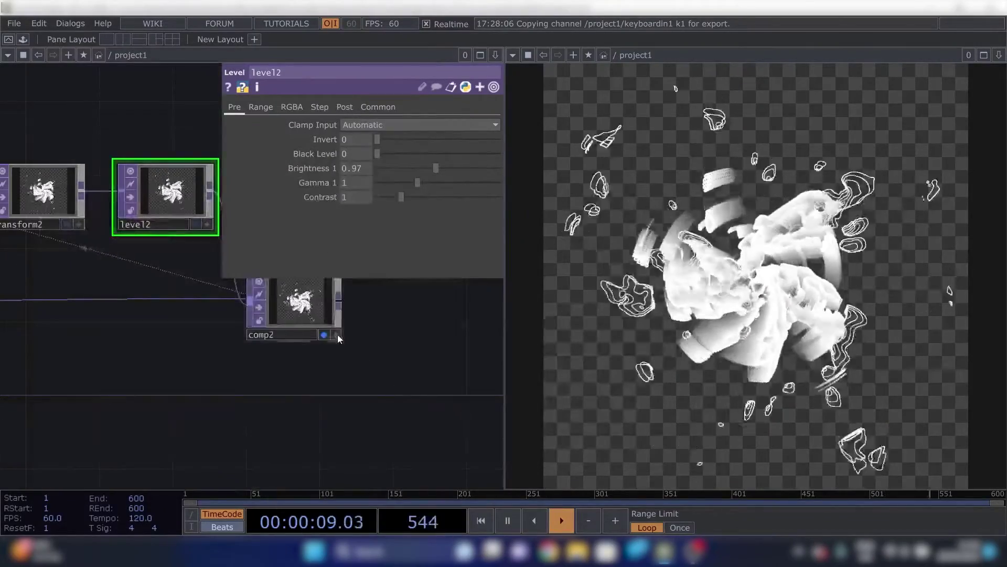
# Widen the network editor pane to about three quarters of the workspace, narrowing the TOP Viewer pane
pyautogui.scroll(-2, 393, 331)
pyautogui.scroll(-1, 393, 331)
pyautogui.moveTo(393, 331); pyautogui.dragTo(309, 345)
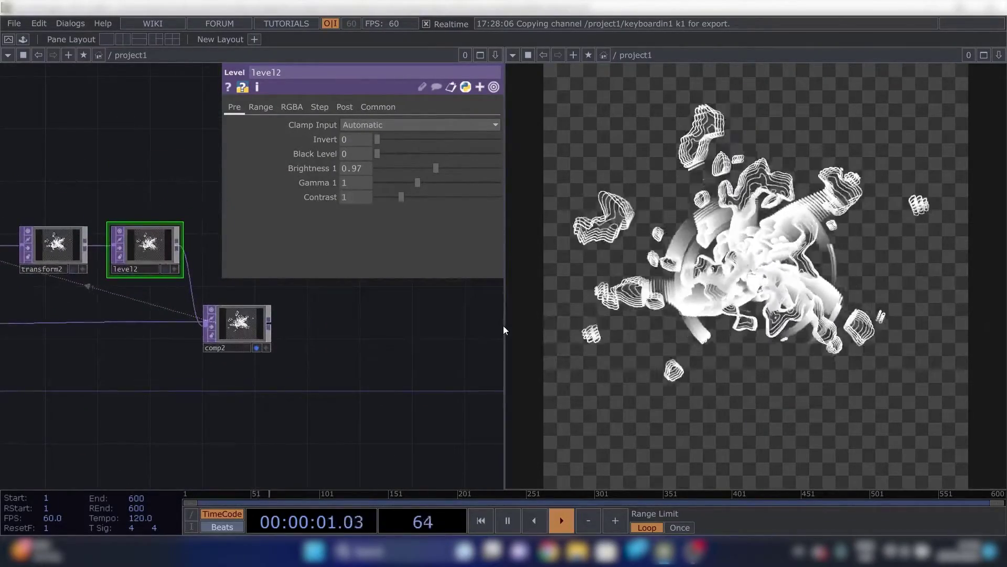
pyautogui.moveTo(504, 327); pyautogui.dragTo(767, 326)
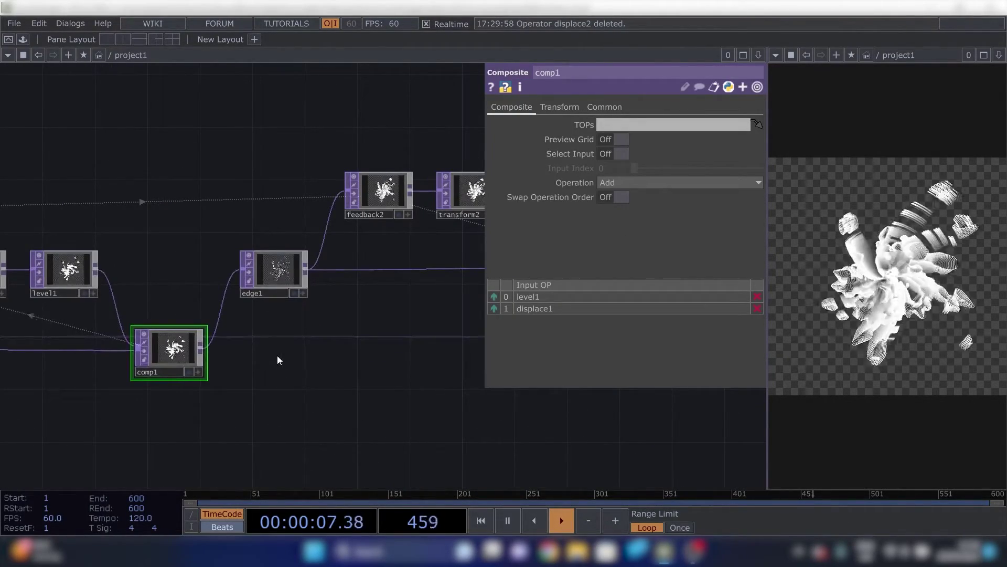
# Add a Displace TOP below edge1 and wire comp1 into its first input
pyautogui.press('Tab')
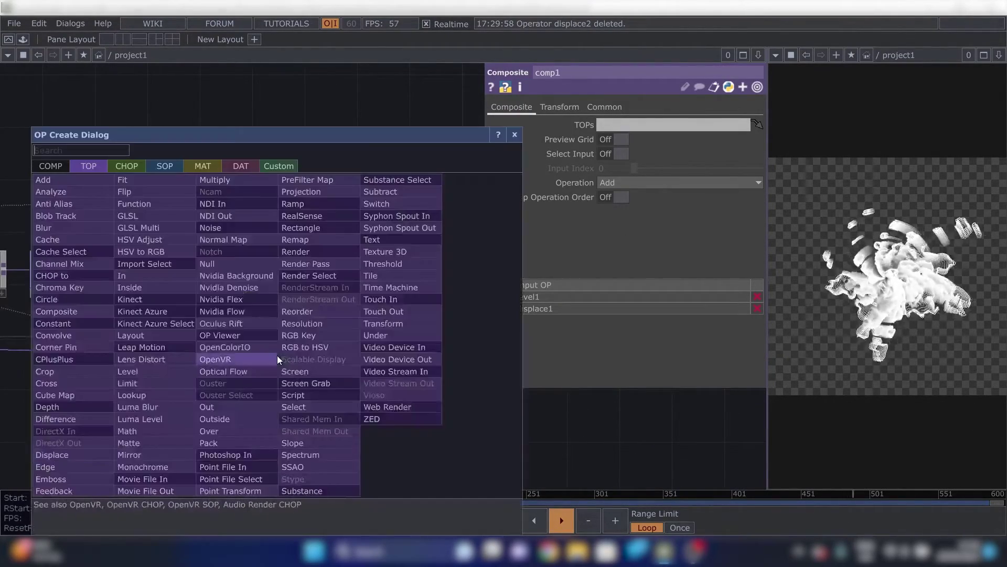
pyautogui.write('displ')
pyautogui.click(42, 466)
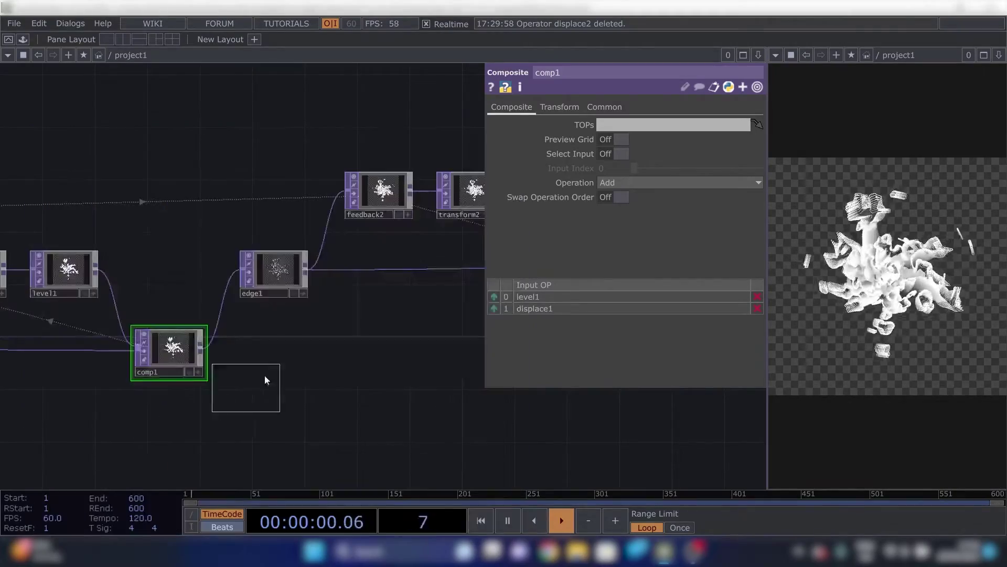
pyautogui.click(279, 348)
pyautogui.click(202, 348)
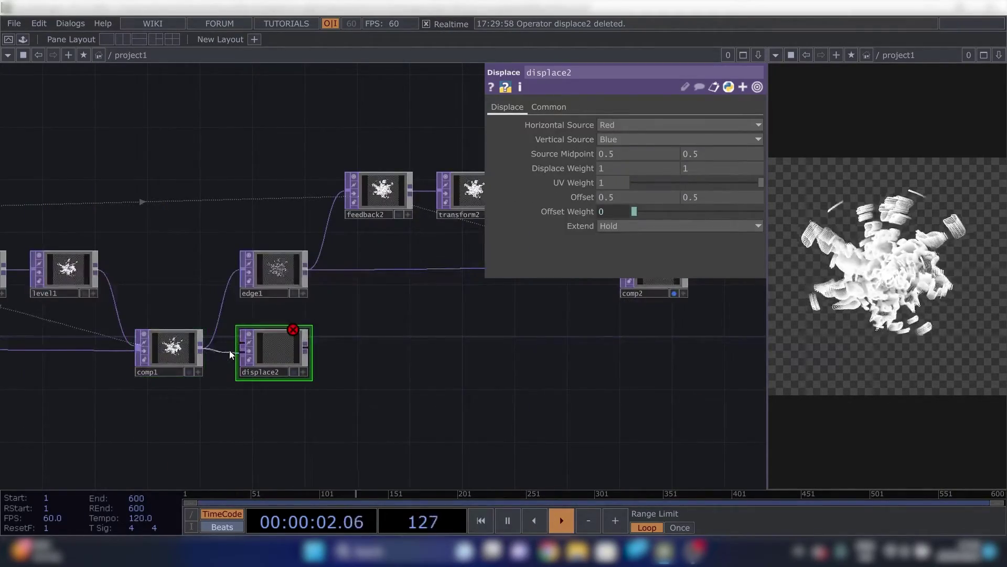
# Wire an upstream operator from before comp1 into displace2's second input
pyautogui.scroll(5, 159, 368)
pyautogui.scroll(-5, 135, 362)
pyautogui.moveTo(131, 400); pyautogui.dragTo(159, 370)
pyautogui.scroll(-4, 168, 374)
pyautogui.moveTo(93, 361); pyautogui.dragTo(367, 340)
pyautogui.scroll(1, 417, 338)
pyautogui.scroll(6, 418, 337)
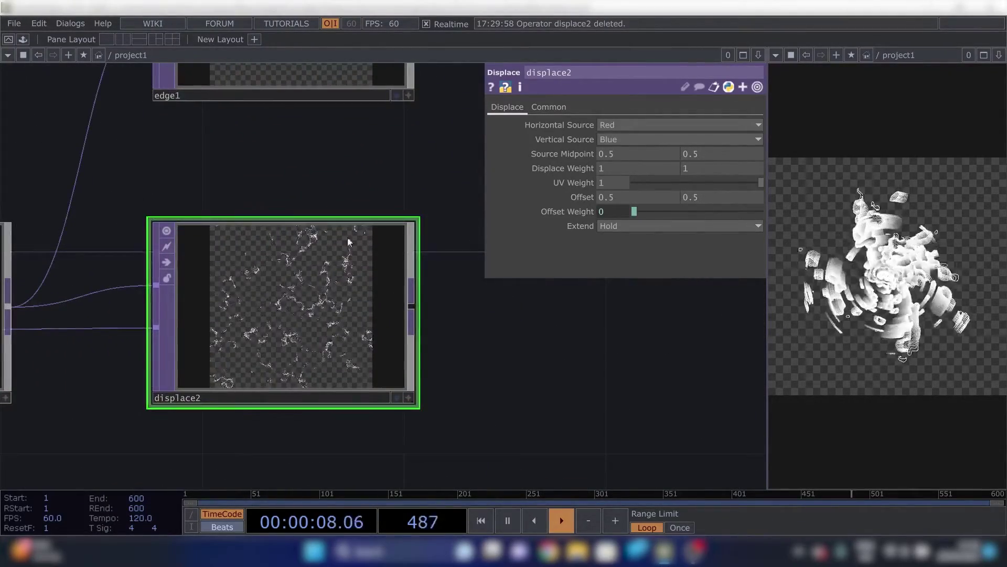
# Examine displace2's scattered output up close and compare it with the comp2 result in the viewer
pyautogui.scroll(2, 324, 310)
pyautogui.scroll(-6, 293, 317)
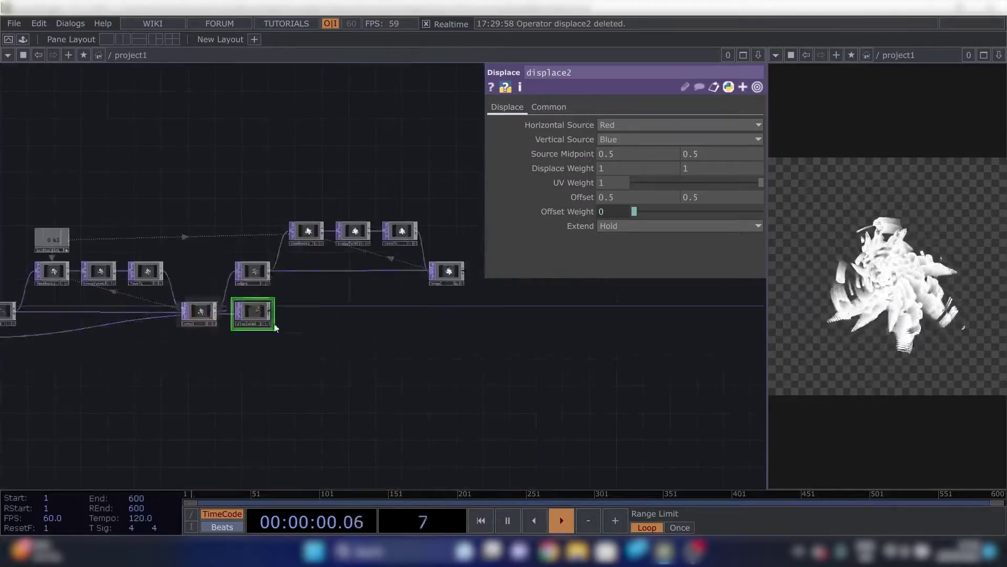
pyautogui.scroll(5, 279, 322)
pyautogui.scroll(-1, 265, 349)
pyautogui.moveTo(349, 398); pyautogui.dragTo(319, 422)
pyautogui.scroll(4, 309, 293)
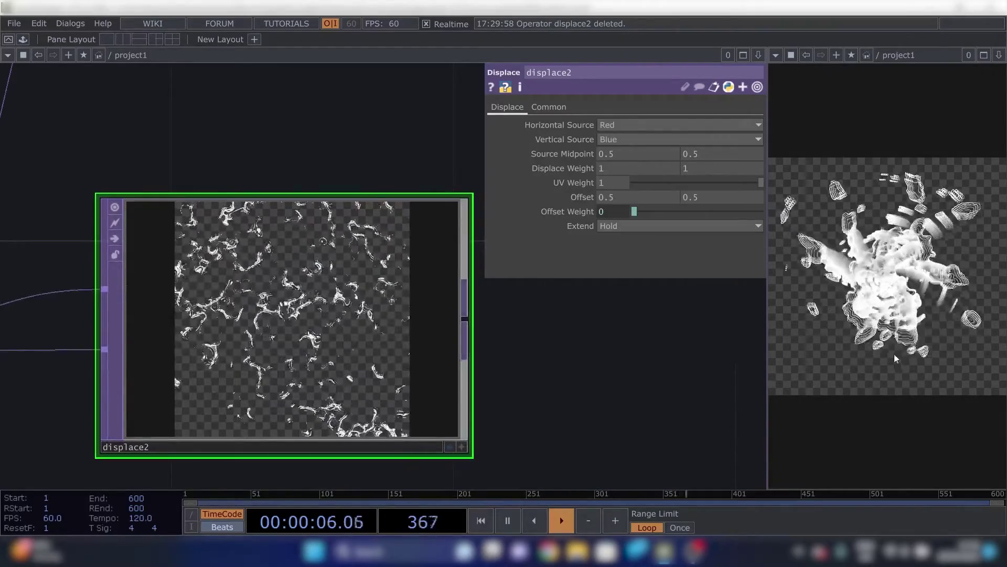
pyautogui.scroll(-4, 572, 370)
pyautogui.moveTo(519, 374); pyautogui.dragTo(259, 394)
pyautogui.scroll(-3, 406, 376)
pyautogui.moveTo(406, 376); pyautogui.dragTo(340, 371)
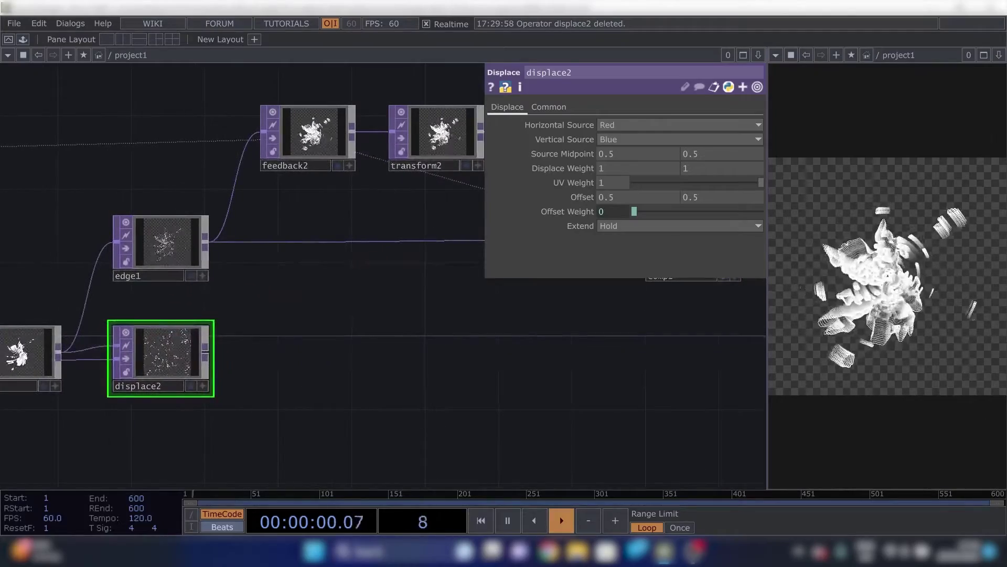
# Add a Level TOP after displace2 and set its Brightness 1 to 0.84
pyautogui.moveTo(287, 438); pyautogui.dragTo(244, 421)
pyautogui.press('Tab')
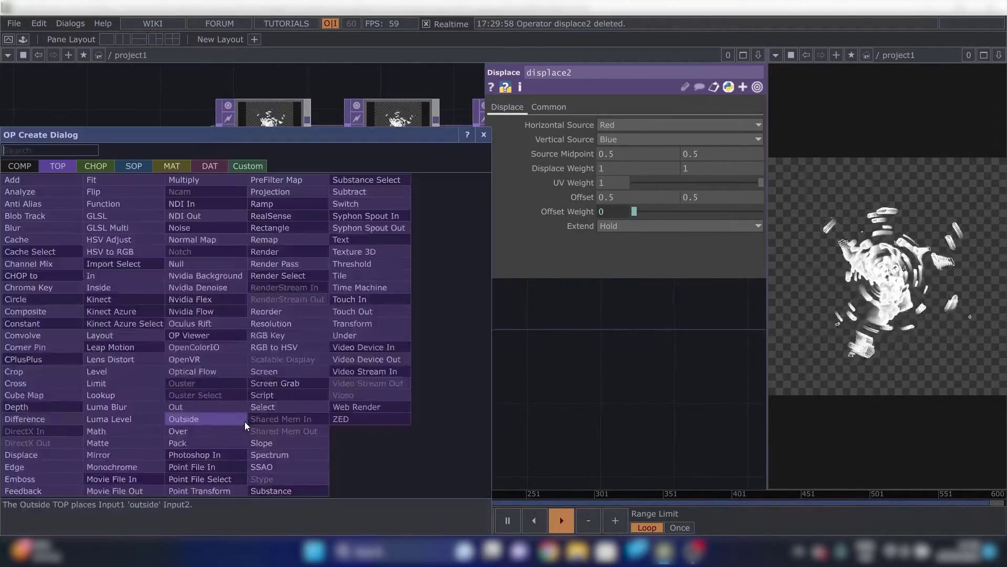
pyautogui.write('leve')
pyautogui.click(124, 394)
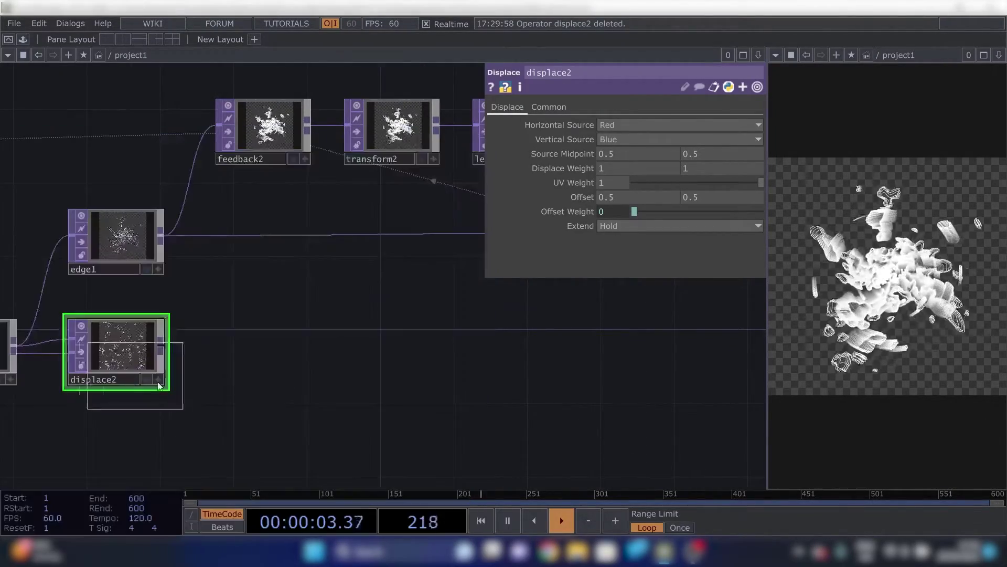
pyautogui.click(290, 359)
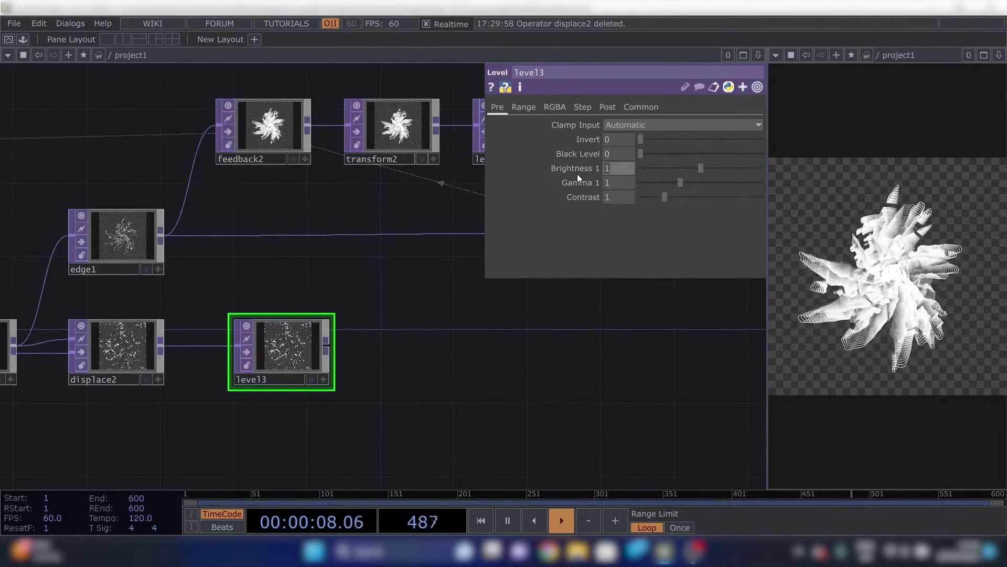
pyautogui.write('0.84')
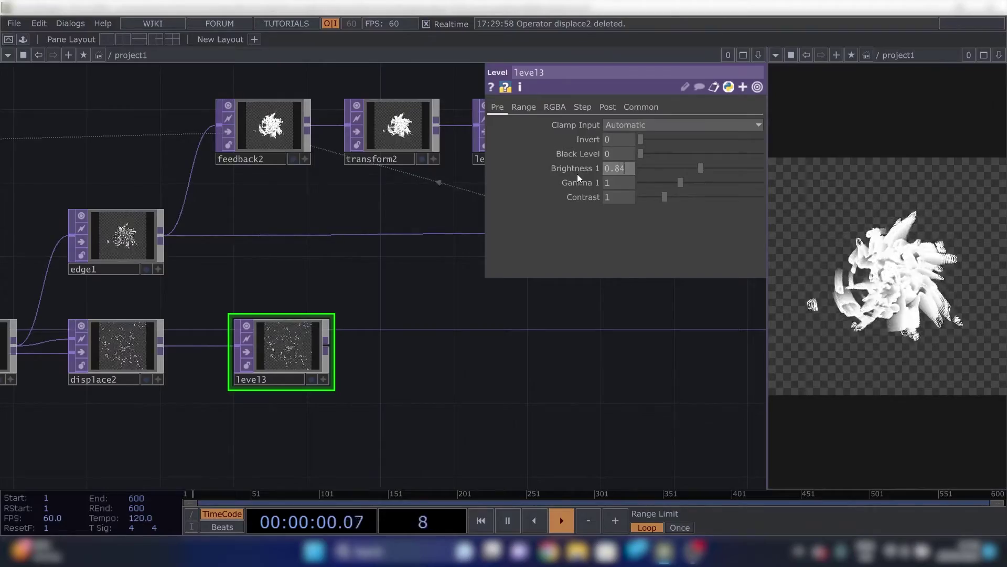
pyautogui.click(418, 376)
# Add a Composite TOP to the network beyond level3
pyautogui.moveTo(388, 378); pyautogui.dragTo(347, 365)
pyautogui.press('Tab')
pyautogui.press('Escape')
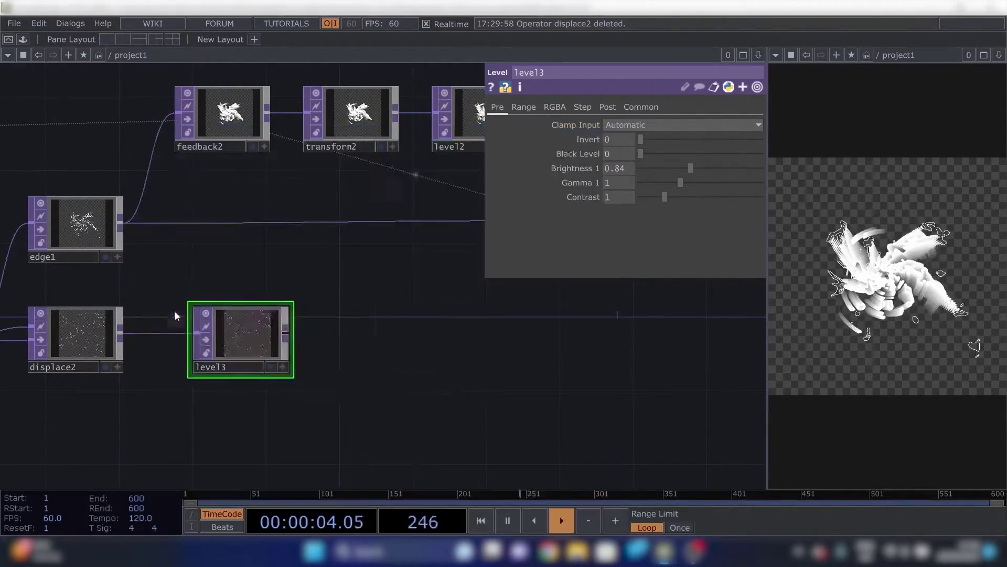
pyautogui.click(400, 345)
# Add a Noise TOP below level3 and wire both noise2 and level3 into comp3
pyautogui.press('Tab')
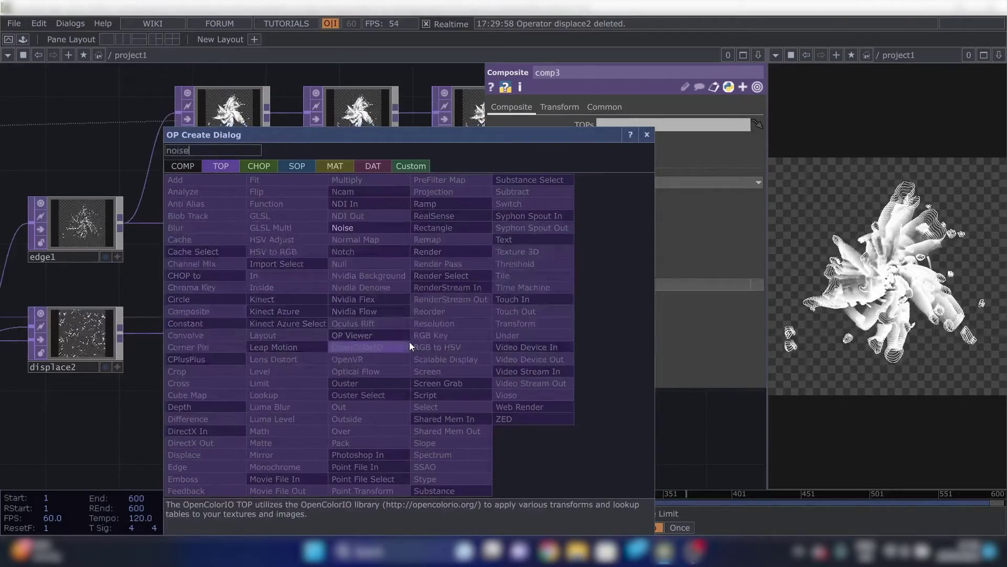
pyautogui.write('noise')
pyautogui.press('Return')
pyautogui.click(250, 430)
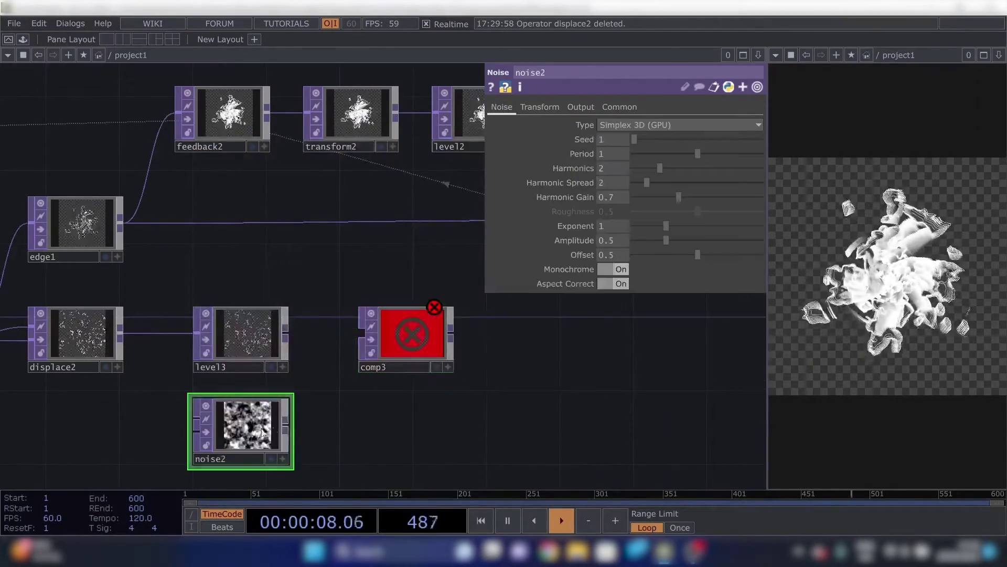
pyautogui.moveTo(289, 429); pyautogui.dragTo(351, 361)
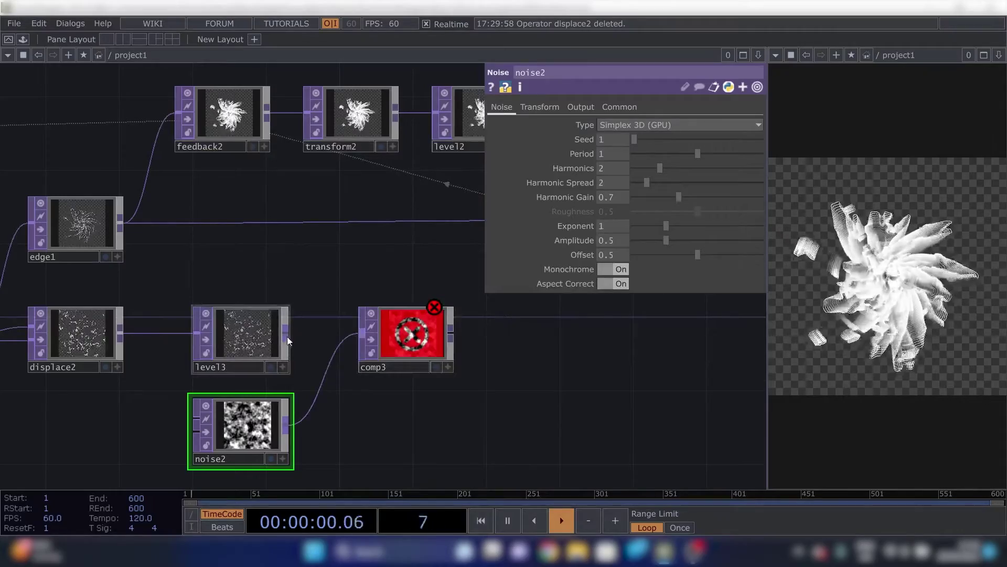
pyautogui.moveTo(287, 330); pyautogui.dragTo(363, 334)
# Examine comp3's multiplied output up close and compare it with its level3 and noise2 inputs
pyautogui.scroll(5, 441, 333)
pyautogui.moveTo(555, 397); pyautogui.dragTo(456, 342)
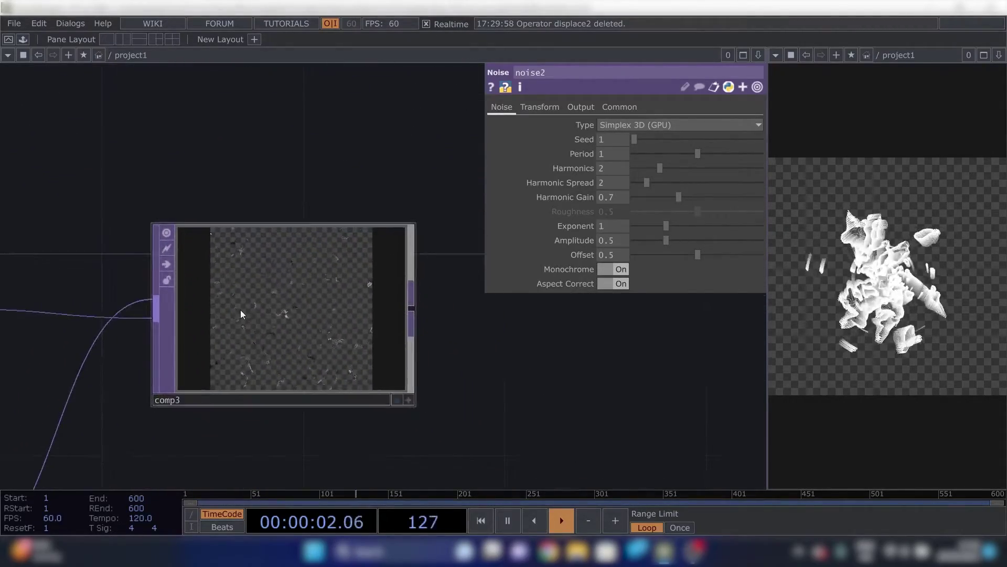
pyautogui.click(240, 310)
pyautogui.scroll(4, 234, 319)
pyautogui.scroll(-10, 264, 318)
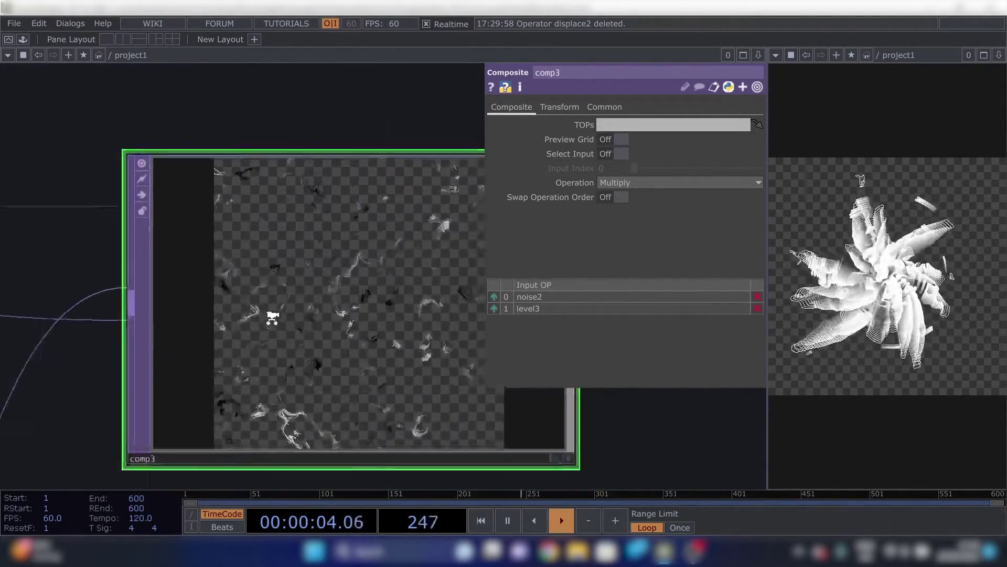
pyautogui.moveTo(231, 384); pyautogui.dragTo(332, 343)
pyautogui.scroll(3, 241, 269)
pyautogui.scroll(4, 240, 268)
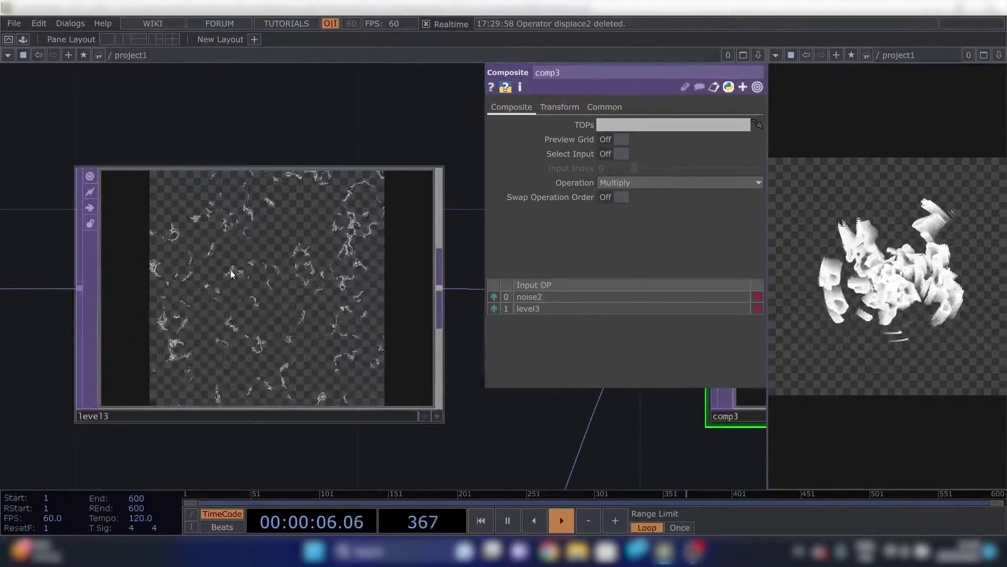
pyautogui.scroll(4, 278, 251)
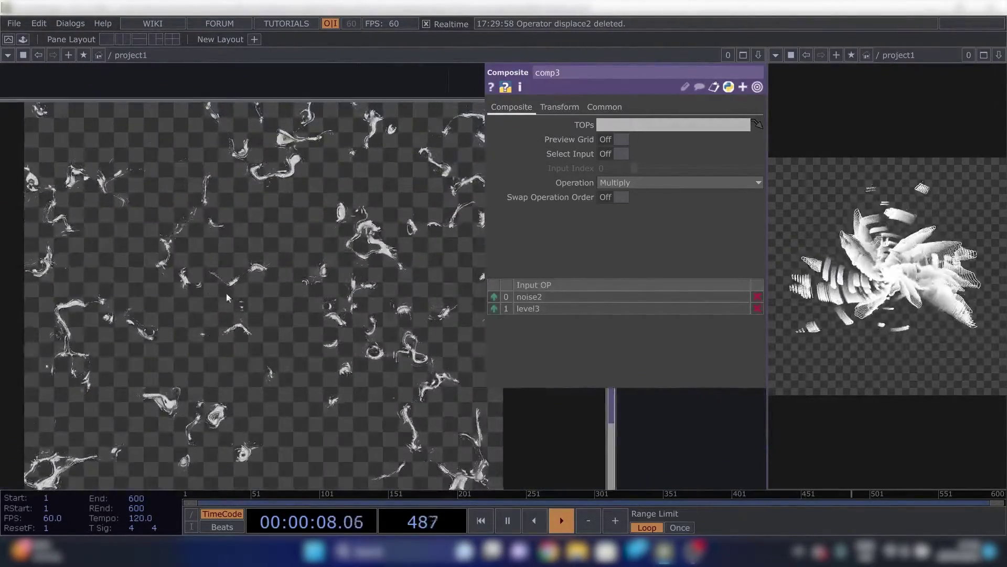
pyautogui.scroll(-6, 235, 293)
pyautogui.moveTo(218, 411); pyautogui.dragTo(203, 161)
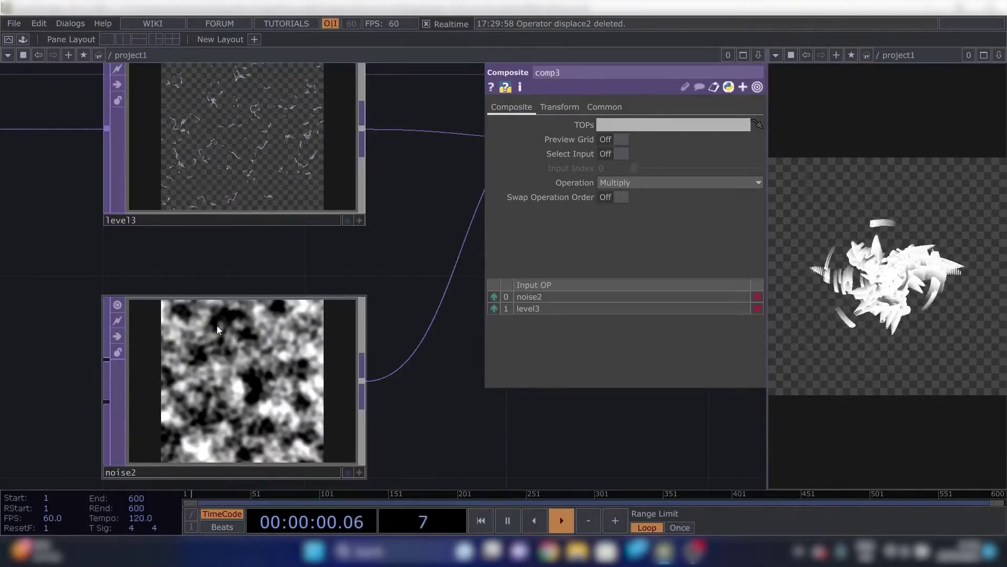
pyautogui.moveTo(377, 278); pyautogui.dragTo(192, 352)
pyautogui.scroll(3, 374, 257)
pyautogui.scroll(4, 183, 172)
pyautogui.moveTo(369, 418); pyautogui.dragTo(149, 367)
pyautogui.scroll(-7, 161, 172)
pyautogui.scroll(-2, 264, 214)
pyautogui.moveTo(357, 173); pyautogui.dragTo(278, 279)
pyautogui.scroll(-5, 278, 279)
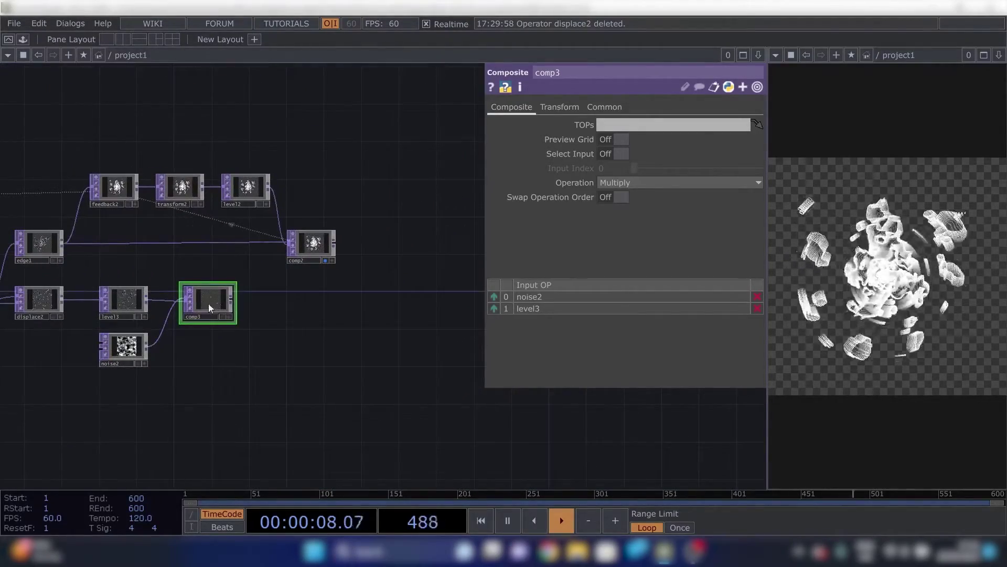
# Add another Composite TOP after comp2 and comp3, and wire both of them into it
pyautogui.moveTo(403, 319); pyautogui.dragTo(273, 318)
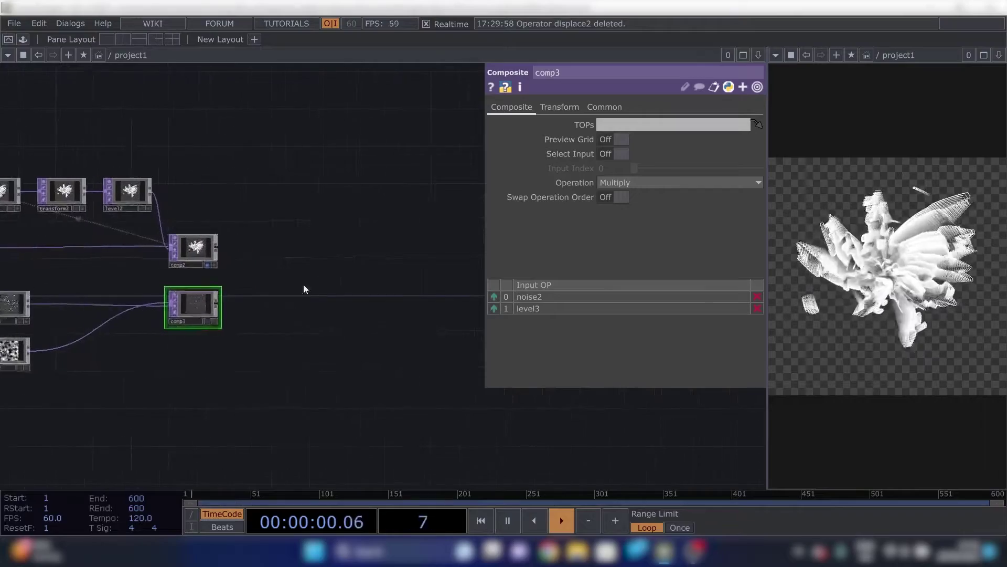
pyautogui.press('Tab')
pyautogui.write('comp')
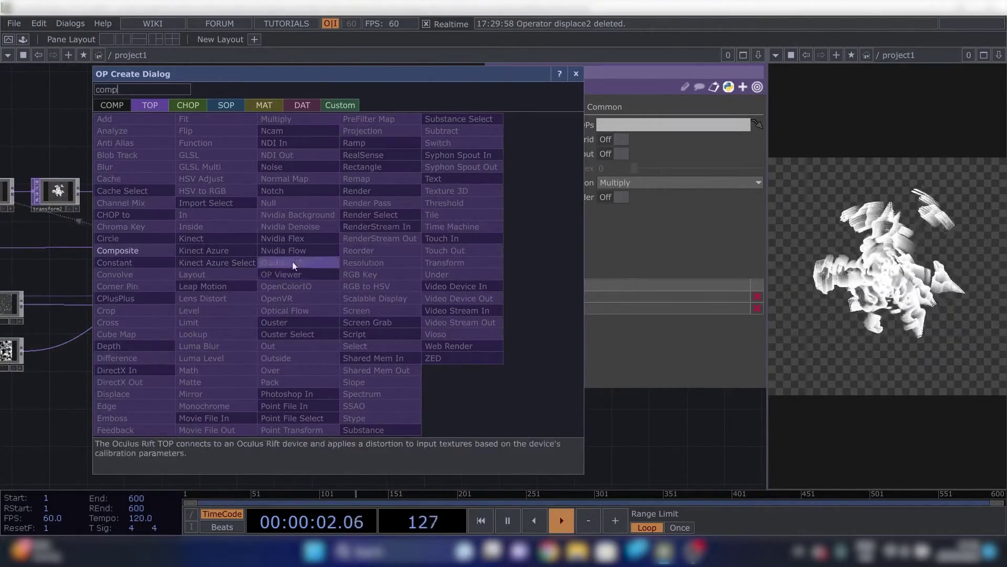
pyautogui.click(158, 249)
pyautogui.scroll(4, 210, 269)
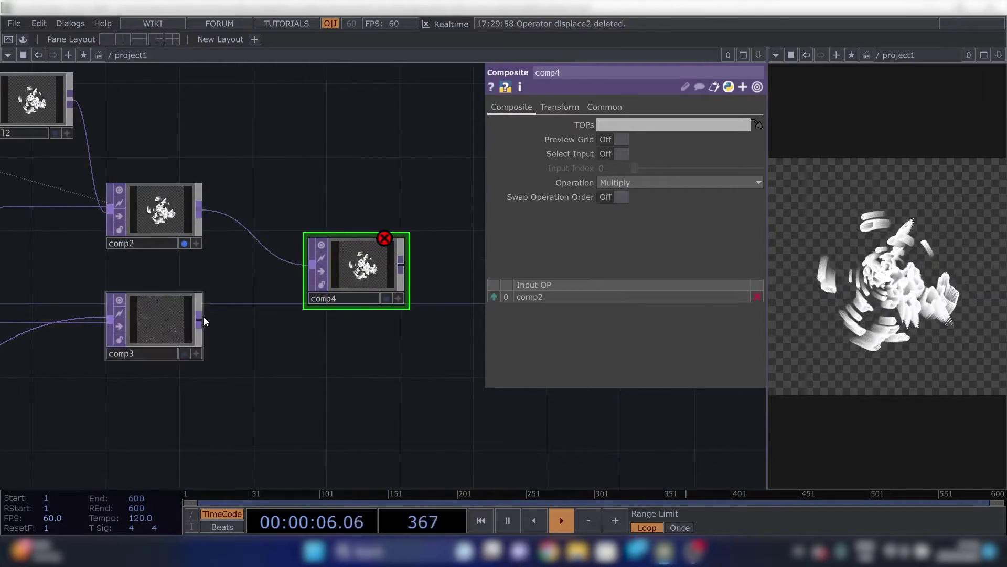
pyautogui.moveTo(306, 291); pyautogui.dragTo(308, 286)
pyautogui.moveTo(226, 343); pyautogui.dragTo(139, 336)
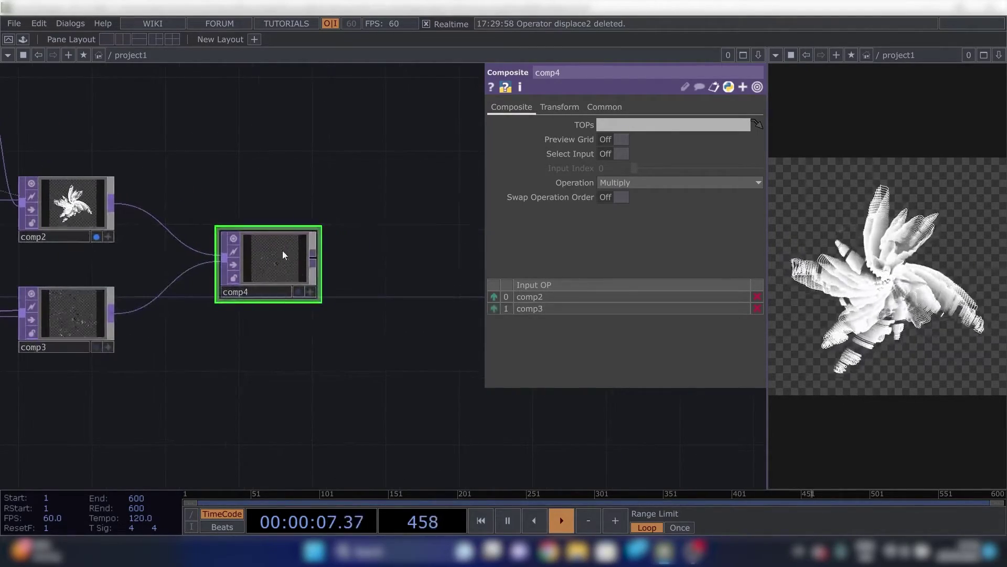
# Set comp4's blend operation to Add and check the combined image up close
pyautogui.click(657, 181)
pyautogui.click(614, 203)
pyautogui.scroll(5, 284, 253)
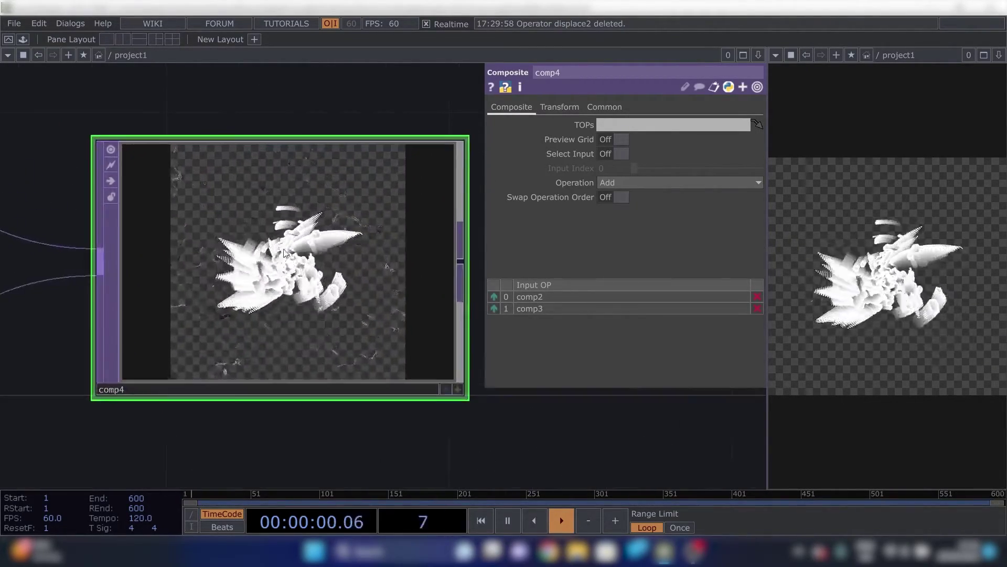
pyautogui.scroll(-2, 315, 257)
pyautogui.scroll(4, 320, 256)
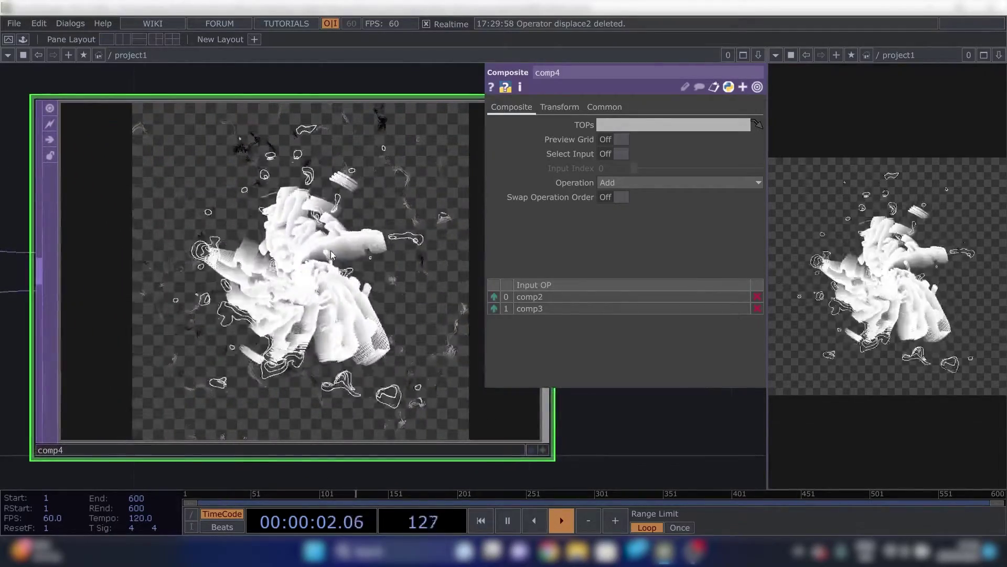
pyautogui.scroll(-5, 362, 270)
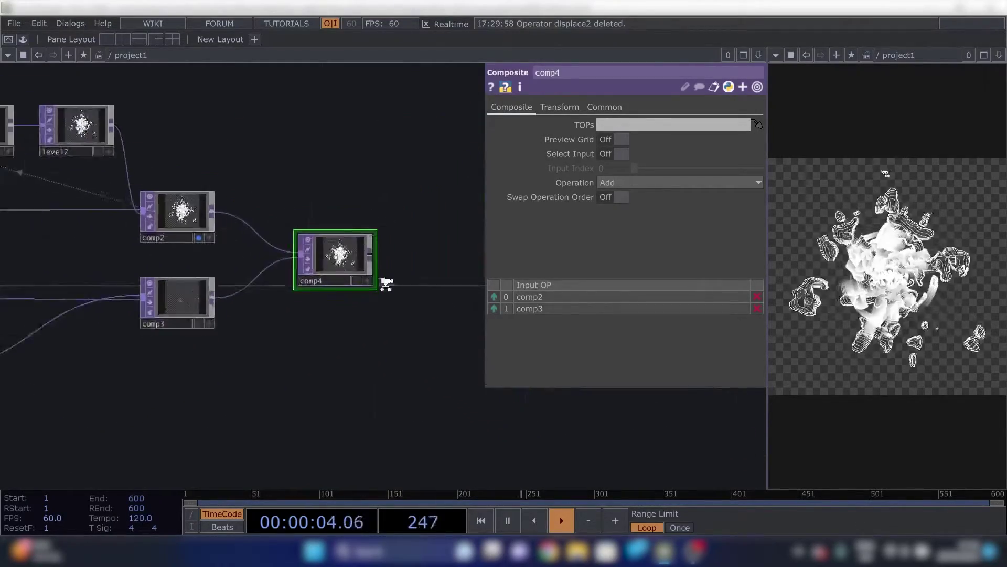
# Add an RGB Key TOP beyond comp4 and wire comp4's output into it
pyautogui.moveTo(285, 310); pyautogui.dragTo(74, 310)
pyautogui.scroll(5, 77, 249)
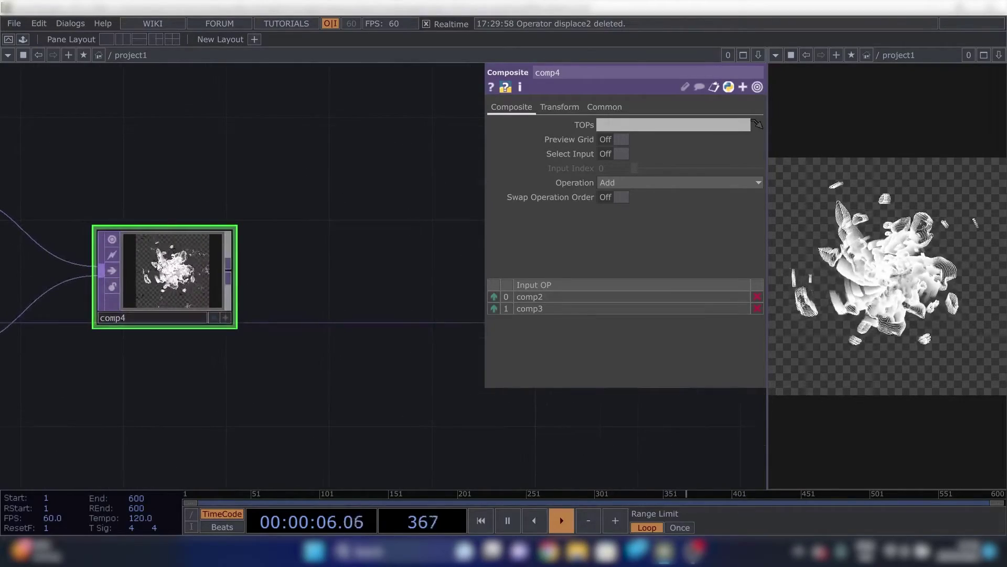
pyautogui.scroll(-5, 154, 272)
pyautogui.moveTo(315, 281); pyautogui.dragTo(231, 274)
pyautogui.press('Tab')
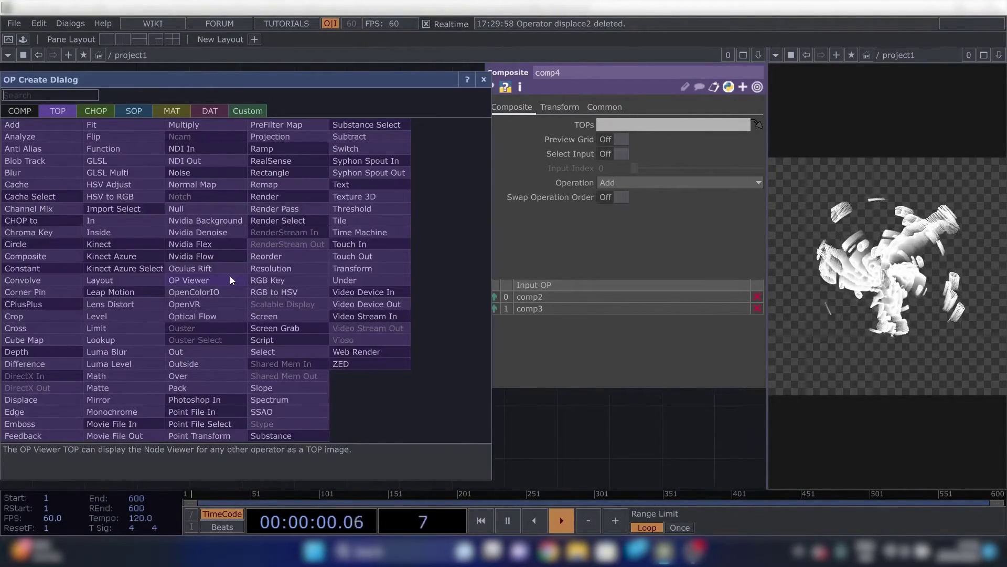
pyautogui.write('k')
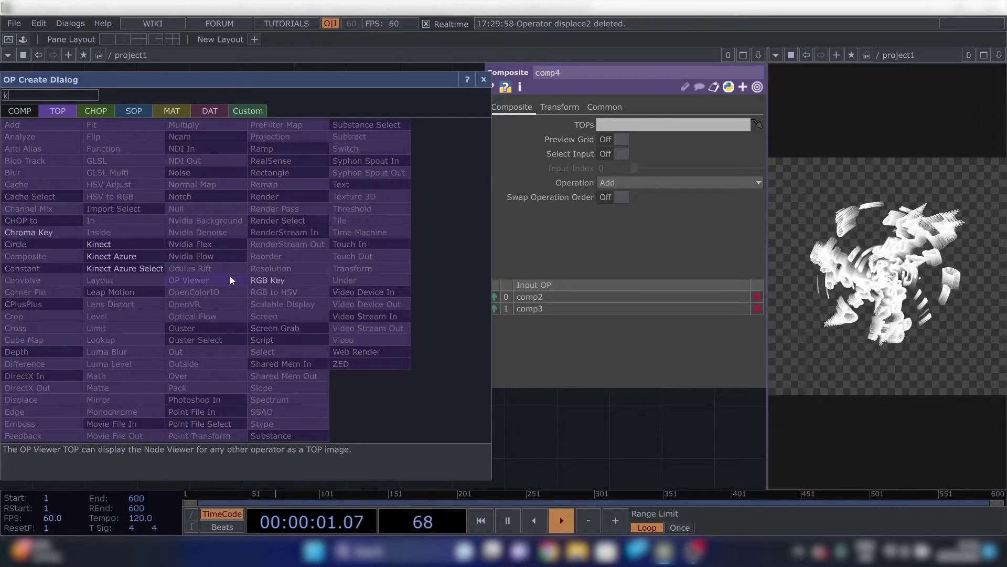
pyautogui.click(266, 280)
pyautogui.click(159, 275)
pyautogui.moveTo(83, 334); pyautogui.dragTo(135, 348)
pyautogui.moveTo(162, 274); pyautogui.dragTo(211, 282)
# Show rgbkey1 instead of comp2 in the output viewer and widen the viewer pane
pyautogui.scroll(4, 257, 266)
pyautogui.scroll(2, 255, 263)
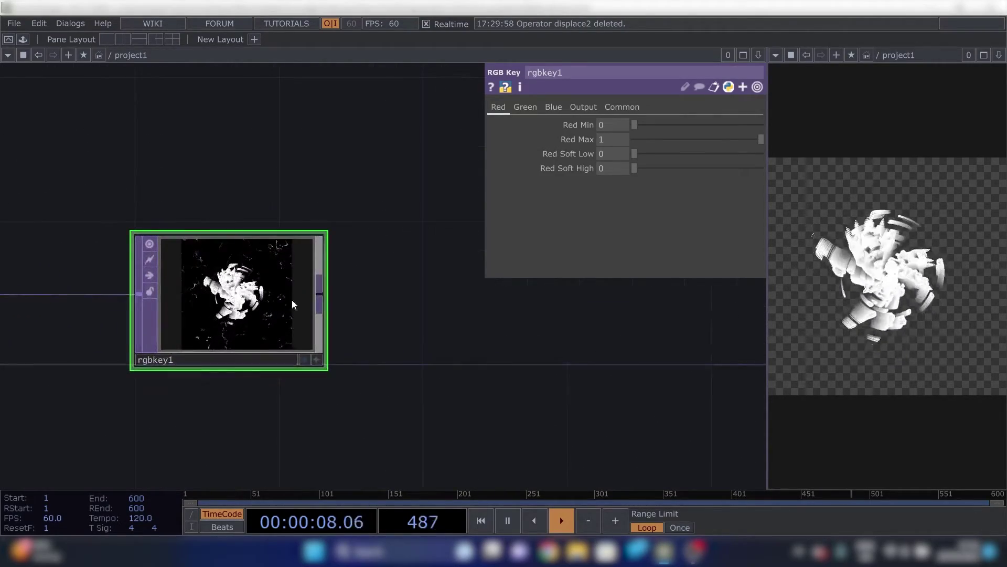
pyautogui.scroll(5, 221, 306)
pyautogui.scroll(-9, 221, 306)
pyautogui.moveTo(100, 369); pyautogui.dragTo(272, 363)
pyautogui.scroll(-2, 272, 367)
pyautogui.hscroll(-2, 241, 386)
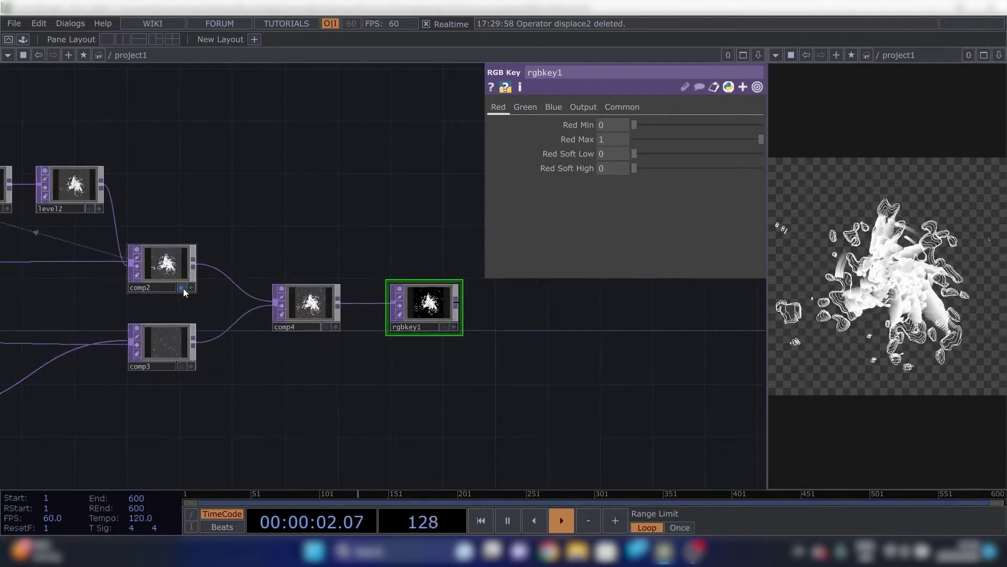
pyautogui.click(446, 327)
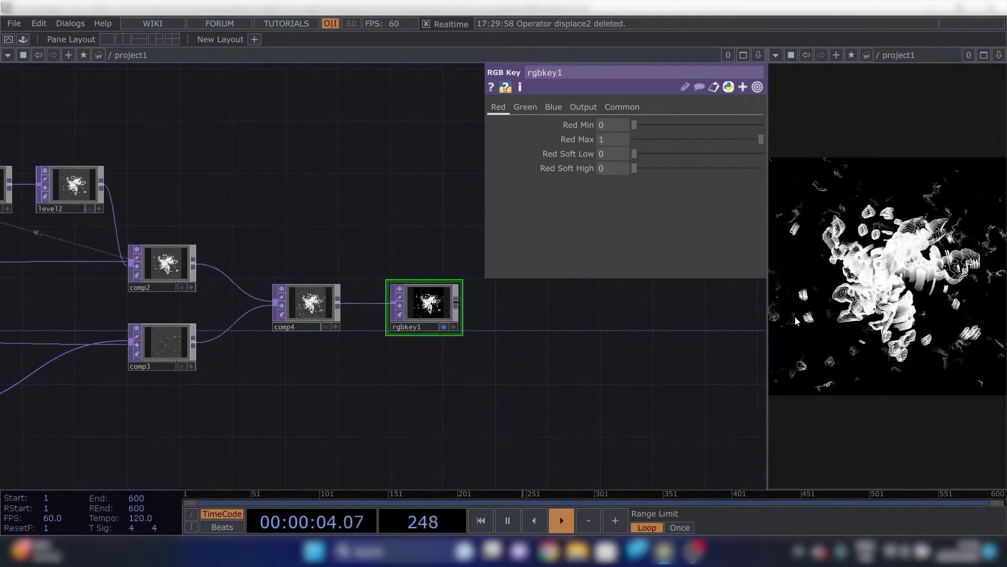
pyautogui.moveTo(771, 300); pyautogui.dragTo(653, 303)
pyautogui.scroll(-2, 598, 343)
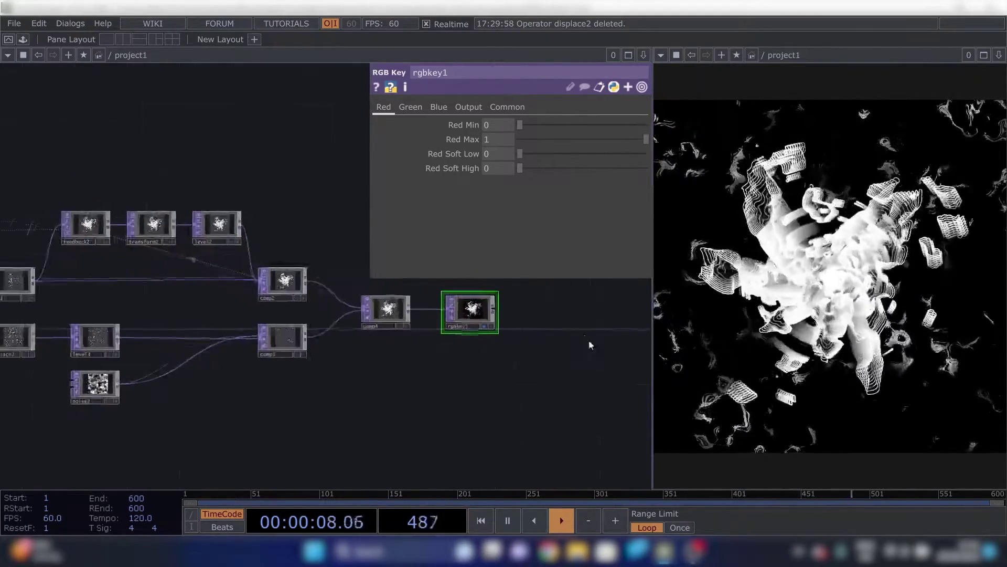
# Try placing an Audio Device Out CHOP above the audio chain and delete it again
pyautogui.moveTo(525, 352); pyautogui.dragTo(259, 339)
pyautogui.scroll(-2, 248, 302)
pyautogui.moveTo(346, 395); pyautogui.dragTo(410, 443)
pyautogui.moveTo(371, 356); pyautogui.dragTo(624, 315)
pyautogui.moveTo(94, 400); pyautogui.dragTo(546, 362)
pyautogui.moveTo(84, 333); pyautogui.dragTo(224, 347)
pyautogui.moveTo(302, 231); pyautogui.dragTo(229, 265)
pyautogui.scroll(3, 229, 266)
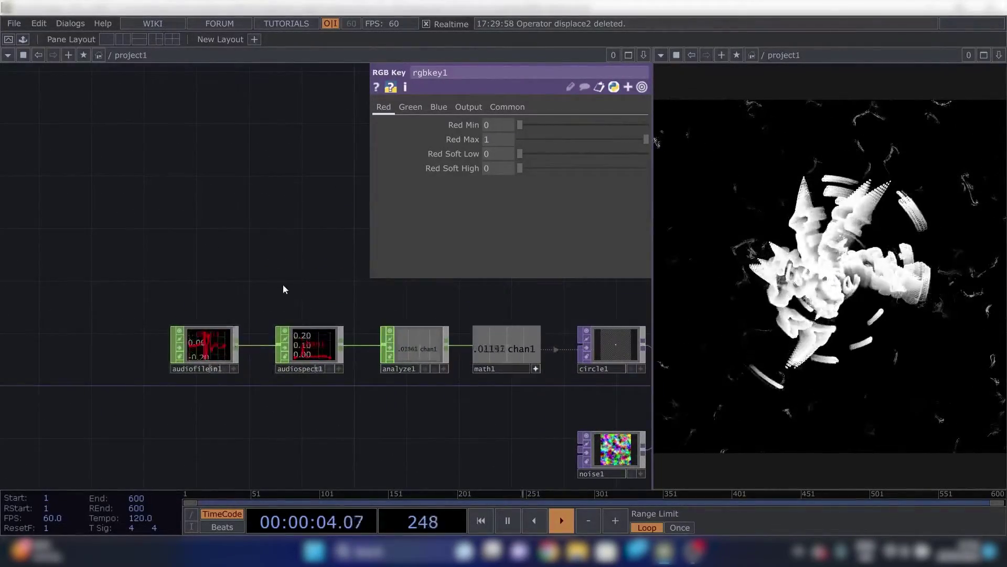
pyautogui.moveTo(283, 285); pyautogui.dragTo(234, 285)
pyautogui.press('Tab')
pyautogui.press('Tab')
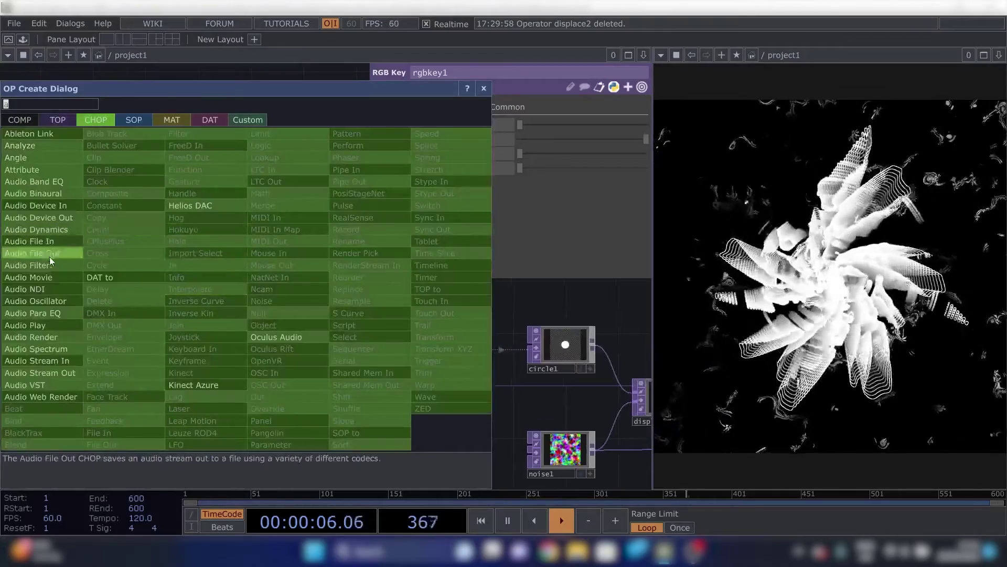
pyautogui.click(68, 217)
pyautogui.click(241, 259)
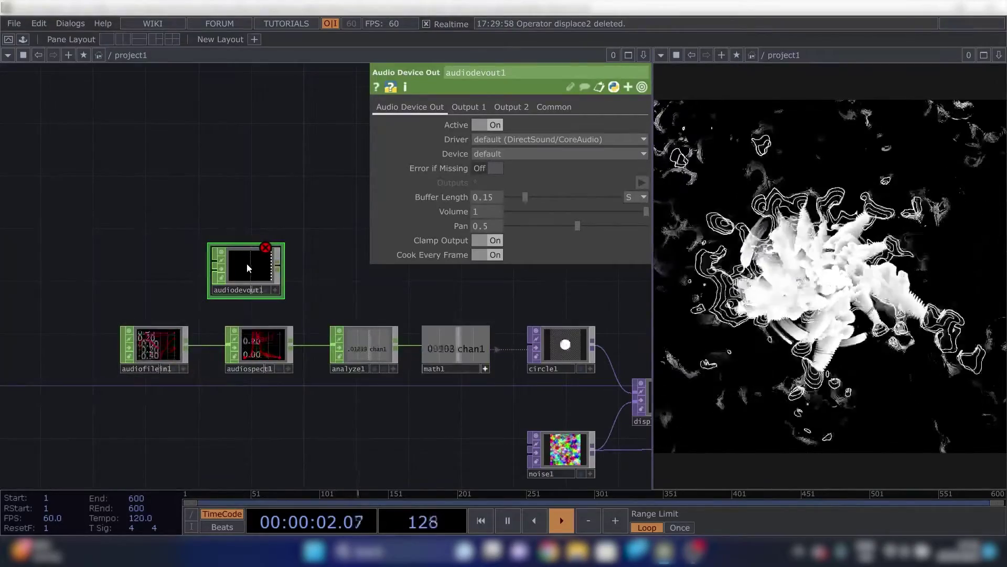
pyautogui.press('Delete')
# Look over the whole network from the audio chain through both feedback loops to the composites
pyautogui.scroll(-4, 278, 263)
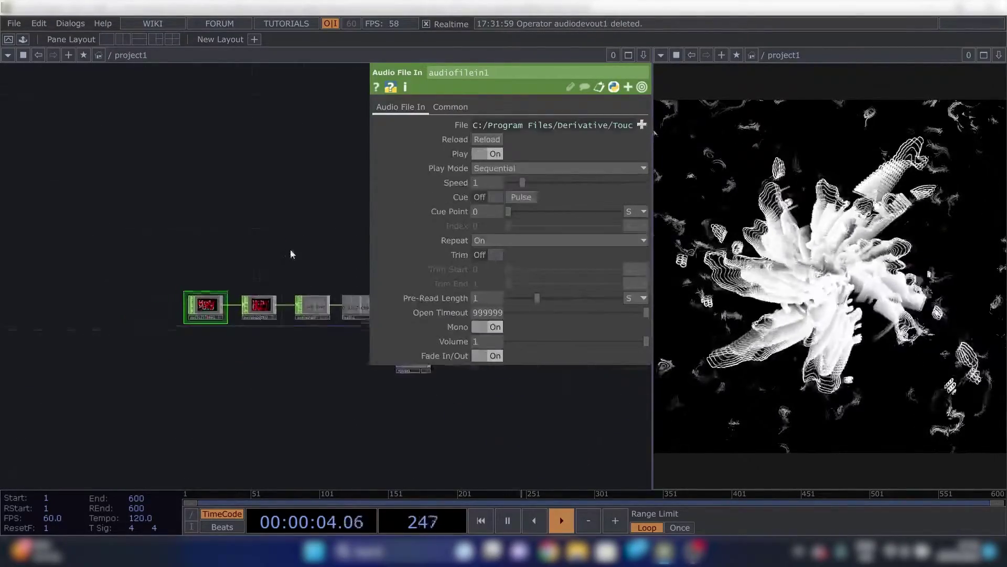
pyautogui.scroll(-4, 224, 268)
pyautogui.moveTo(145, 252); pyautogui.dragTo(21, 252)
pyautogui.moveTo(362, 184); pyautogui.dragTo(319, 224)
pyautogui.moveTo(199, 365); pyautogui.dragTo(251, 380)
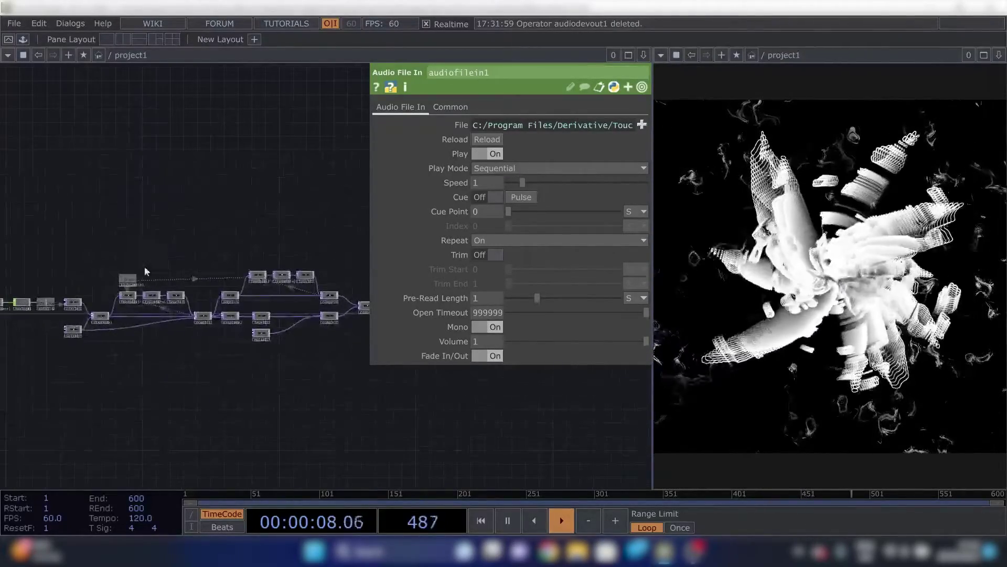
pyautogui.moveTo(168, 377); pyautogui.dragTo(134, 371)
pyautogui.scroll(4, 135, 303)
pyautogui.scroll(4, 161, 235)
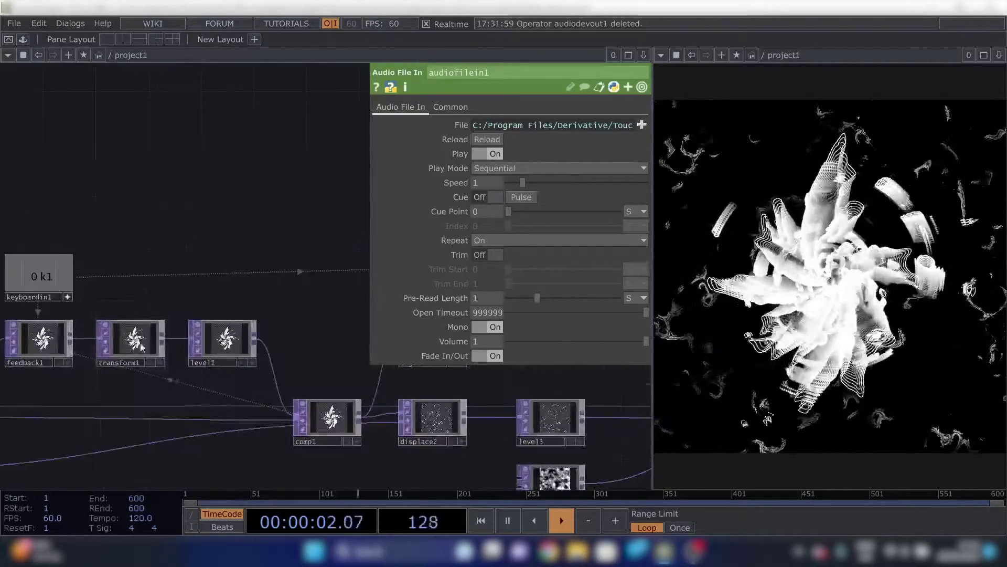
# Try reducing transform1's scale to 0.872 and restore its previous scale
pyautogui.click(138, 341)
pyautogui.moveTo(170, 230); pyautogui.dragTo(48, 213)
pyautogui.scroll(-3, 141, 226)
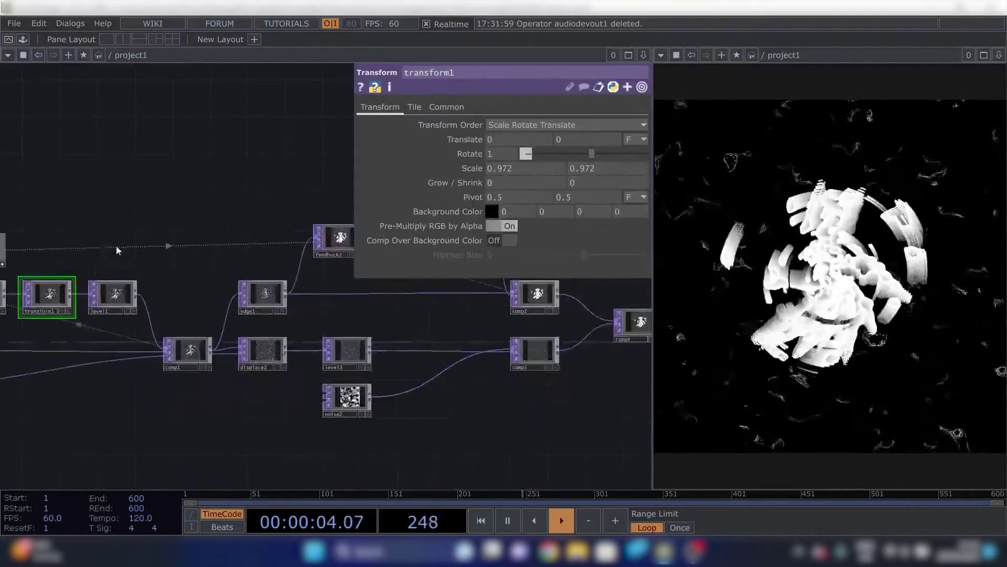
pyautogui.moveTo(143, 262); pyautogui.dragTo(94, 276)
pyautogui.moveTo(150, 240); pyautogui.dragTo(295, 223)
pyautogui.moveTo(480, 163); pyautogui.dragTo(458, 168, button='middle')
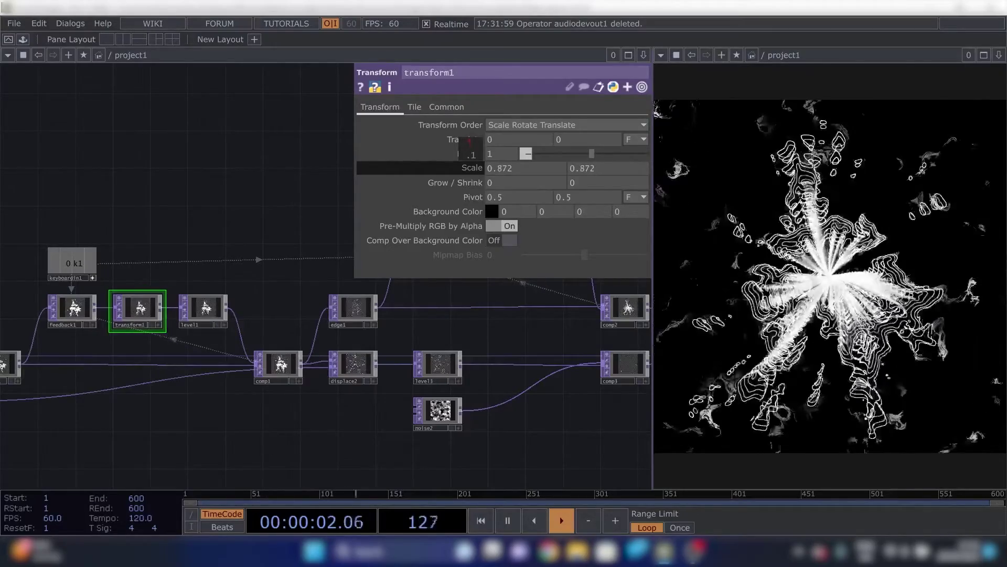
pyautogui.moveTo(472, 155)
pyautogui.mouseDown(button='middle')
pyautogui.moveTo(470, 169)
pyautogui.moveTo(458, 153)
pyautogui.moveTo(471, 135)
pyautogui.mouseUp(button='middle')
# Set circle1's fill color to a fully saturated red with hue 359 and saturation 1
pyautogui.moveTo(156, 200); pyautogui.dragTo(352, 163)
pyautogui.moveTo(200, 462); pyautogui.dragTo(219, 458)
pyautogui.click(136, 286)
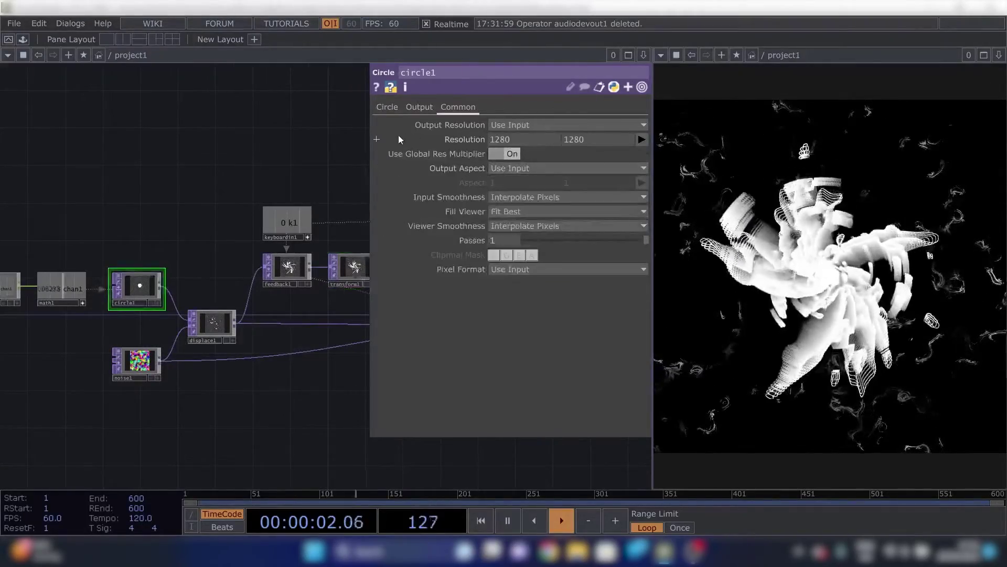
pyautogui.click(504, 204)
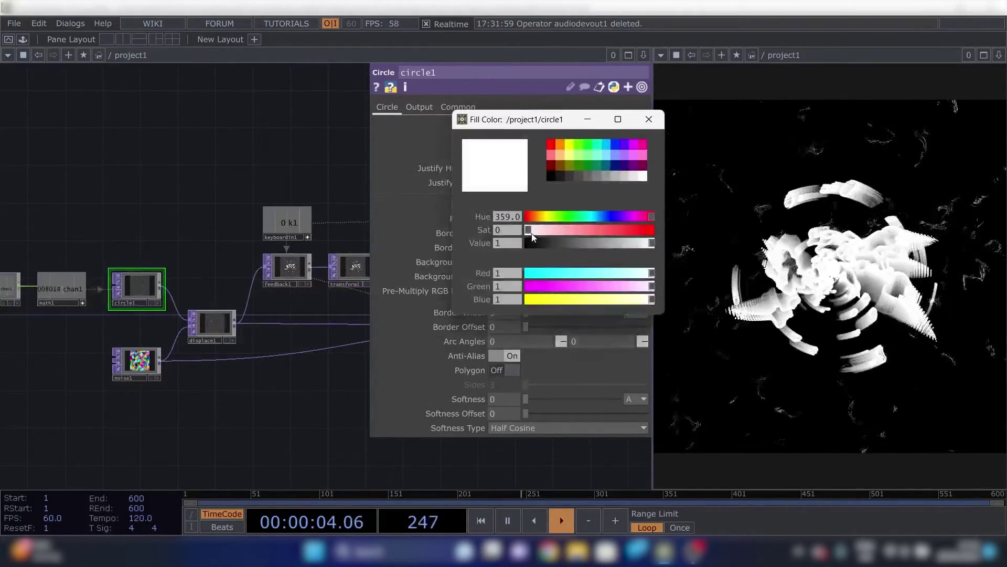
pyautogui.moveTo(528, 230); pyautogui.dragTo(653, 231)
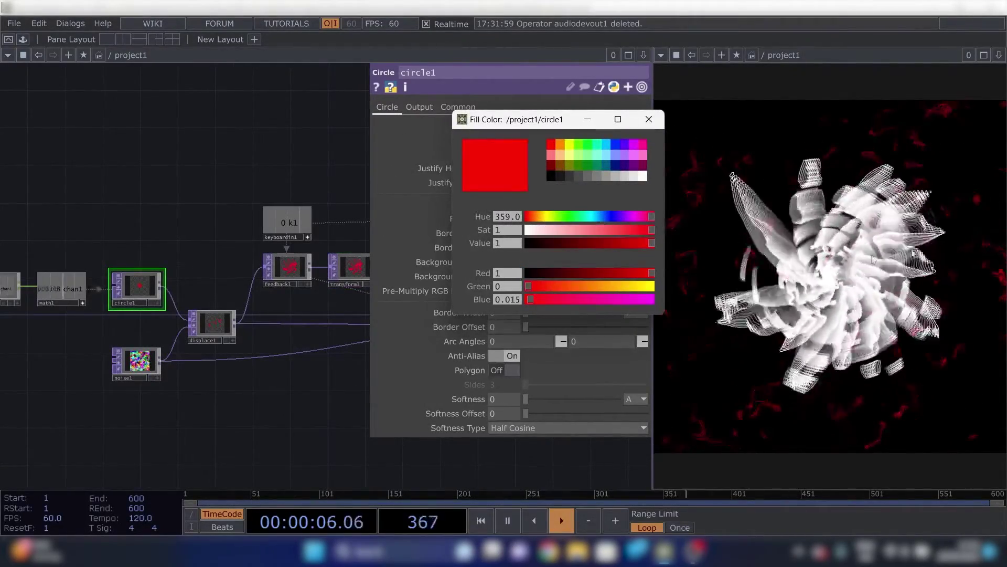
# Set edge1's edge color to a saturated red of 1, 0.0705, 0 and close its color editor
pyautogui.moveTo(206, 179); pyautogui.dragTo(118, 142)
pyautogui.moveTo(328, 369); pyautogui.dragTo(239, 375)
pyautogui.scroll(5, 242, 257)
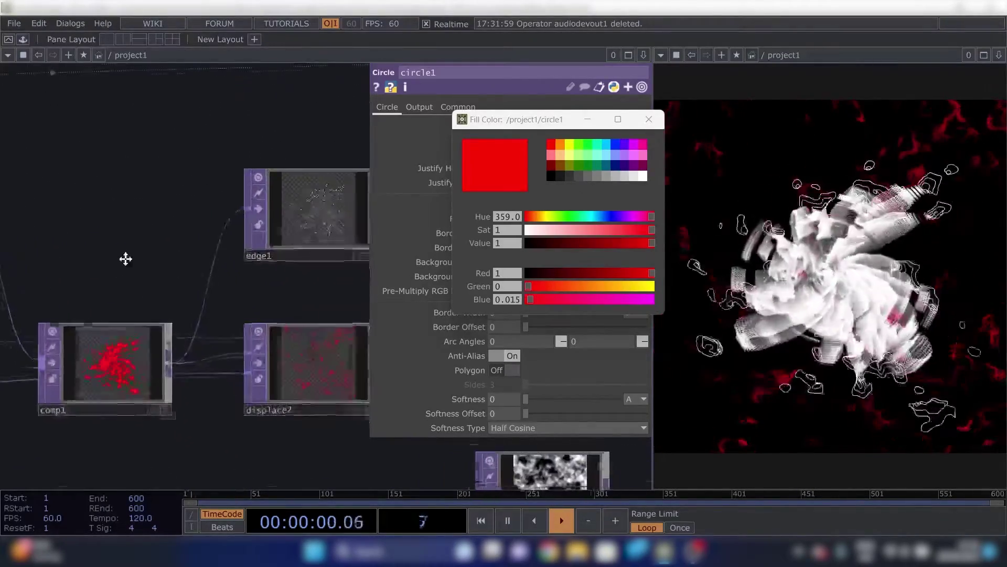
pyautogui.click(271, 196)
pyautogui.click(491, 183)
pyautogui.moveTo(548, 235); pyautogui.dragTo(730, 176)
pyautogui.click(651, 119)
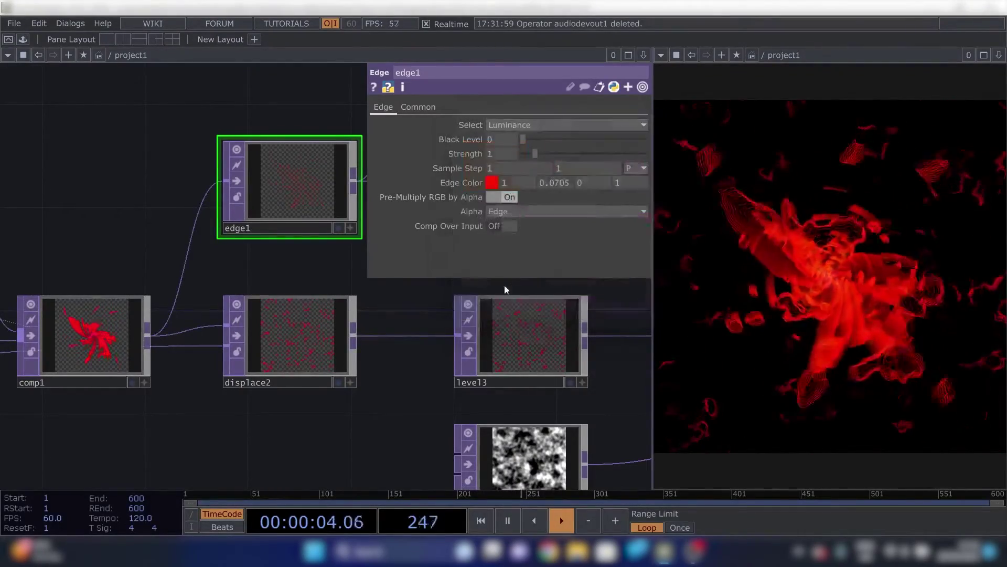
# Return edge1's edge color to white by removing its saturation
pyautogui.scroll(-5, 496, 285)
pyautogui.click(492, 183)
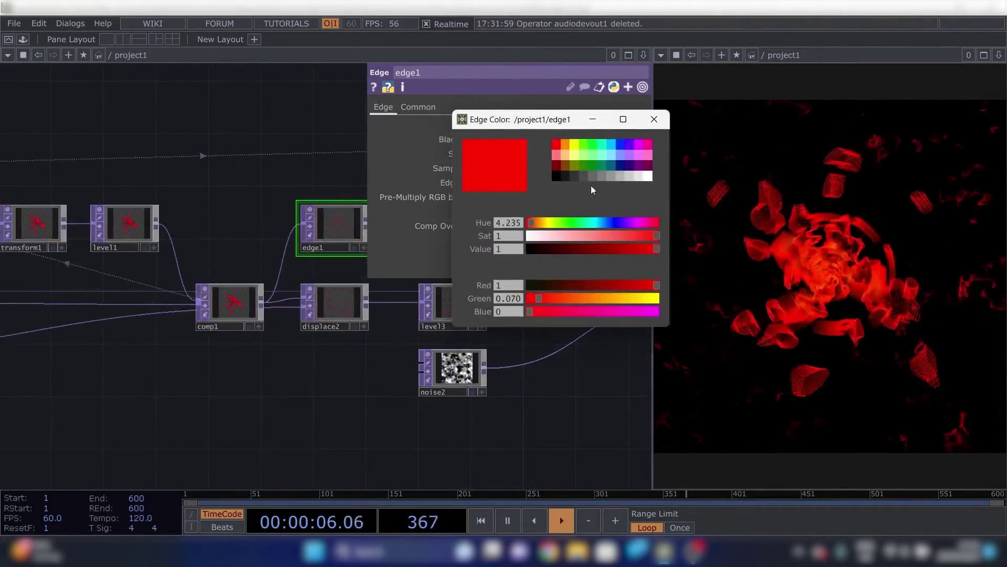
pyautogui.moveTo(575, 239); pyautogui.dragTo(498, 232)
# Return circle1's fill color to white by setting its saturation to 0
pyautogui.moveTo(126, 154); pyautogui.dragTo(379, 182)
pyautogui.moveTo(135, 335); pyautogui.dragTo(272, 330)
pyautogui.hscroll(-3, 247, 299)
pyautogui.click(222, 269)
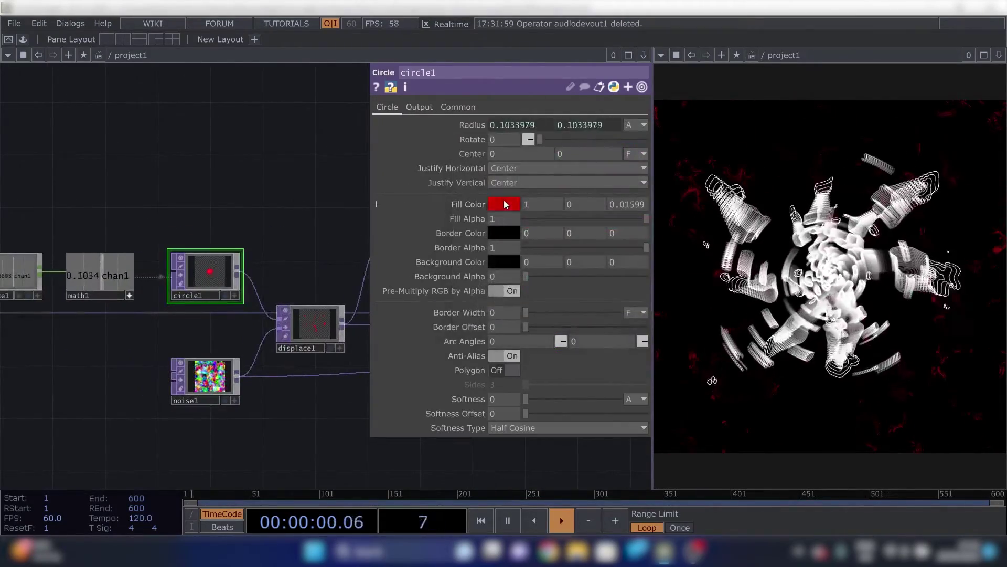
pyautogui.click(506, 203)
pyautogui.moveTo(601, 240); pyautogui.dragTo(529, 239)
# Close the fill color editor and widen the output viewer pane further to show the final visual
pyautogui.scroll(-5, 307, 294)
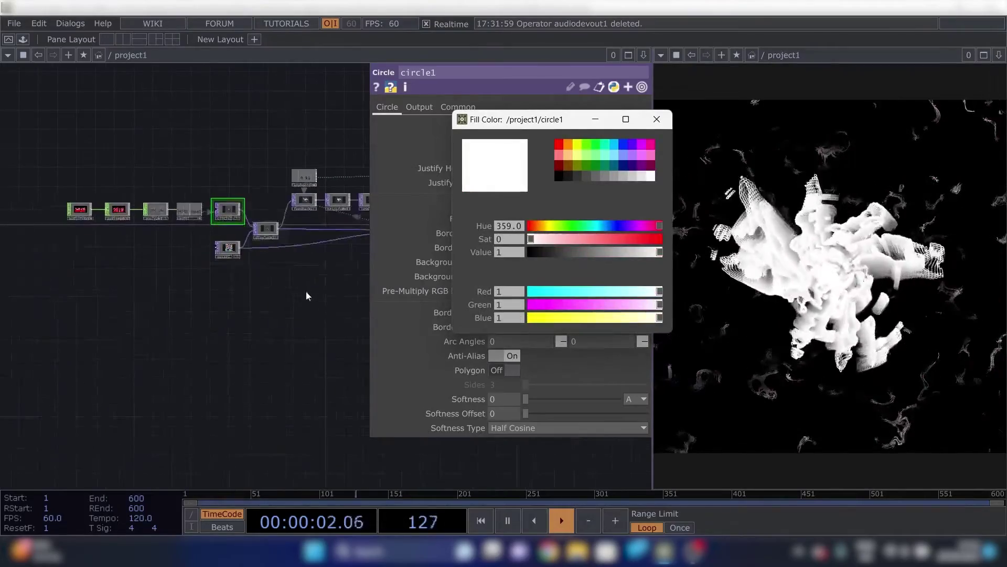
pyautogui.scroll(-10, 253, 299)
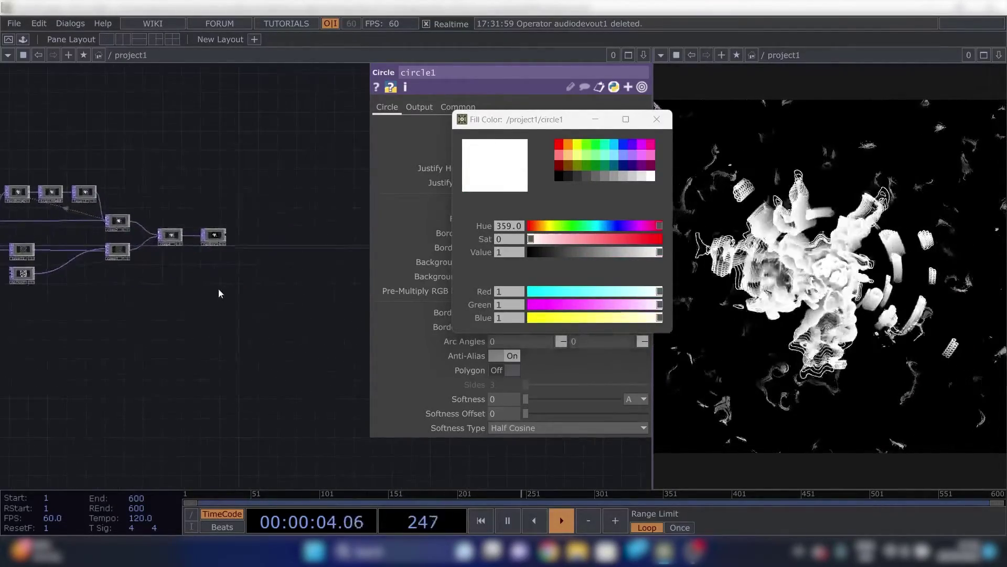
pyautogui.click(656, 120)
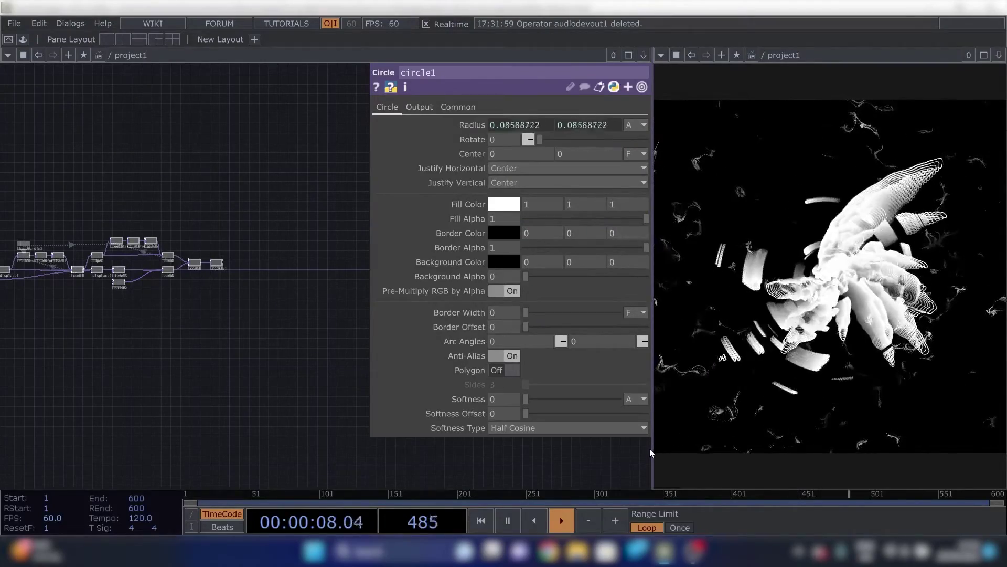
pyautogui.moveTo(652, 448); pyautogui.dragTo(516, 414)
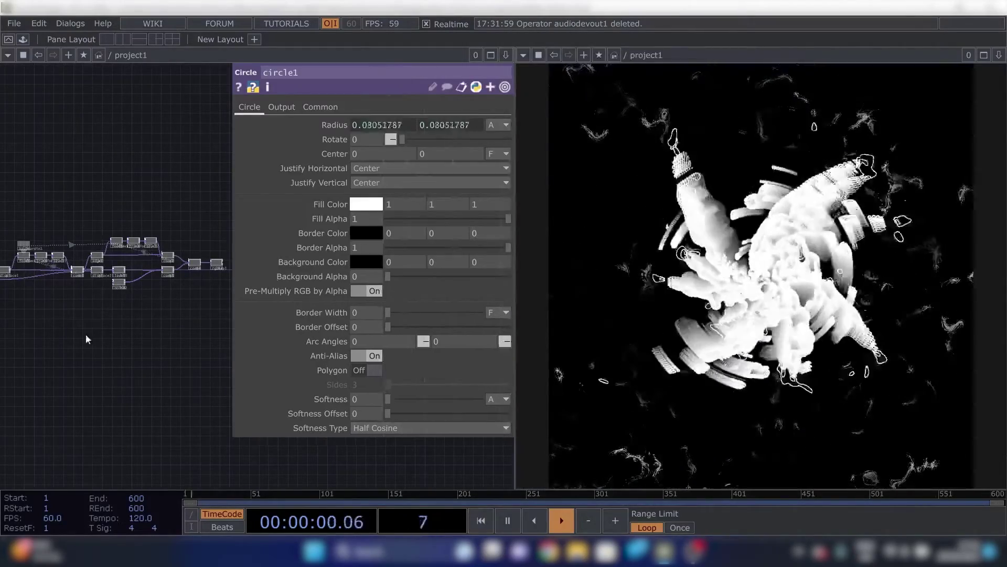
pyautogui.moveTo(89, 338); pyautogui.dragTo(260, 326)
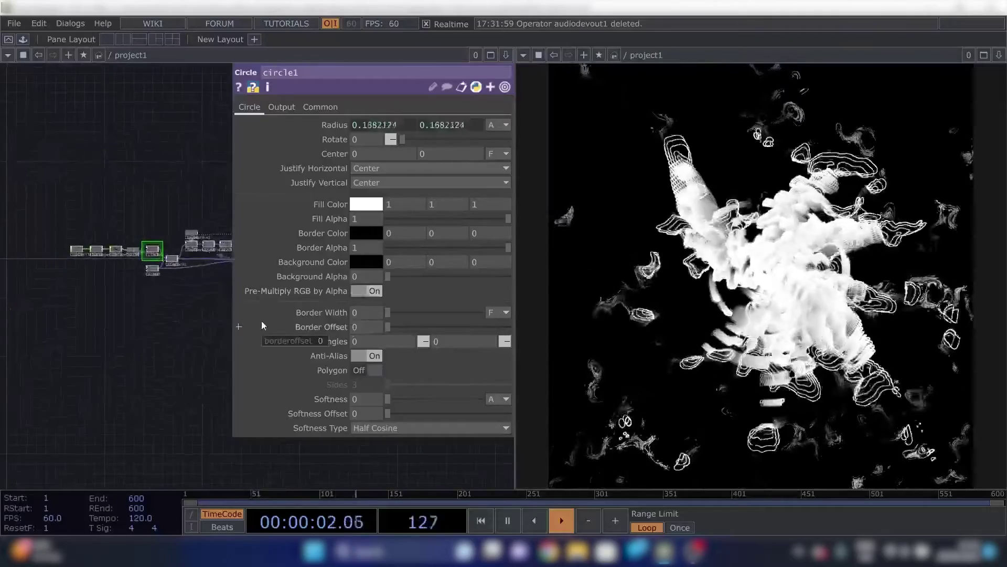